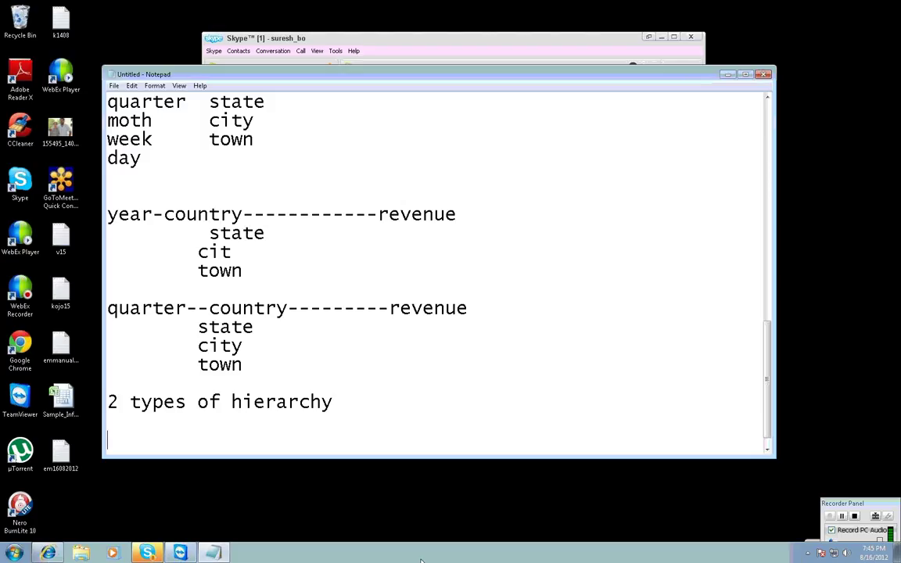
- Type the two headings '1) default hierarachy' and '2) customised hierarchy' on separate lines
type("1) default hiera")
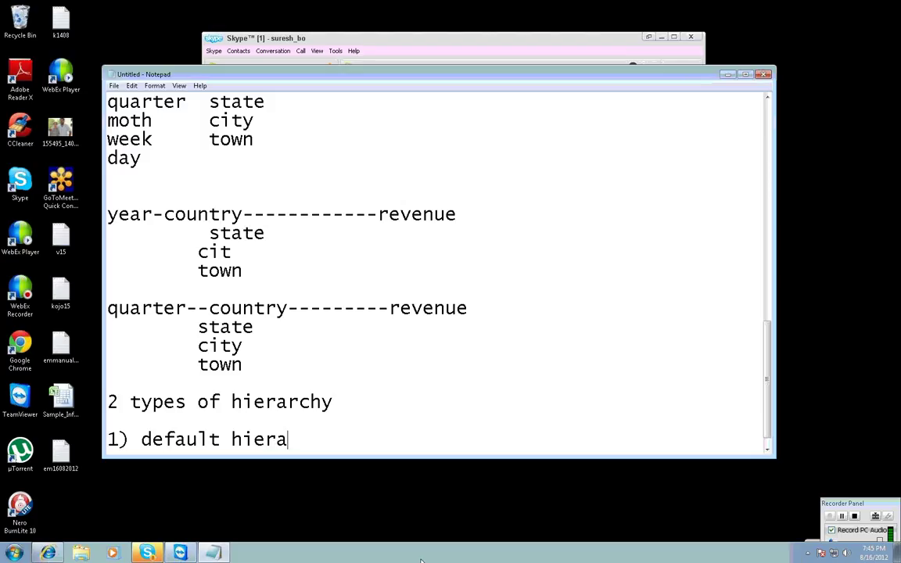
type("rachy")
key("Return")
key("Return")
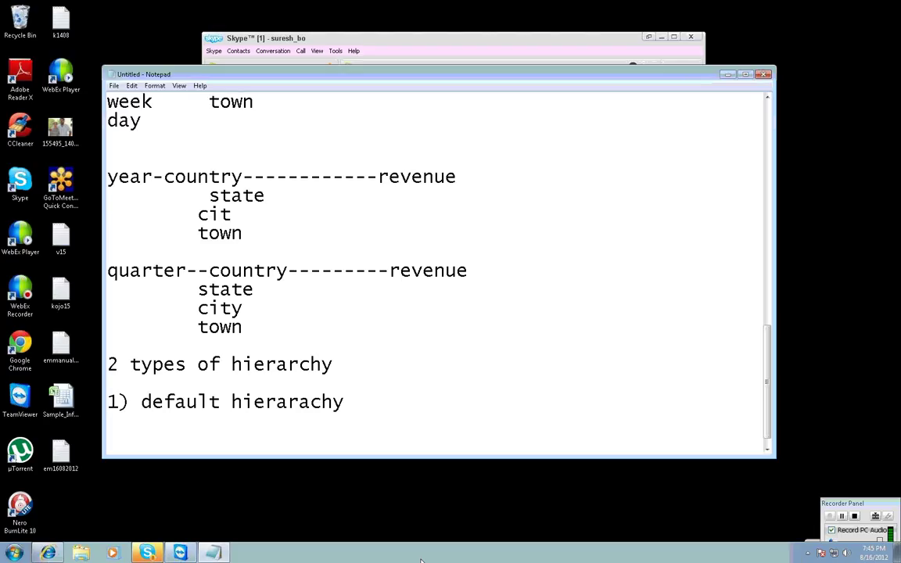
type("2) custo")
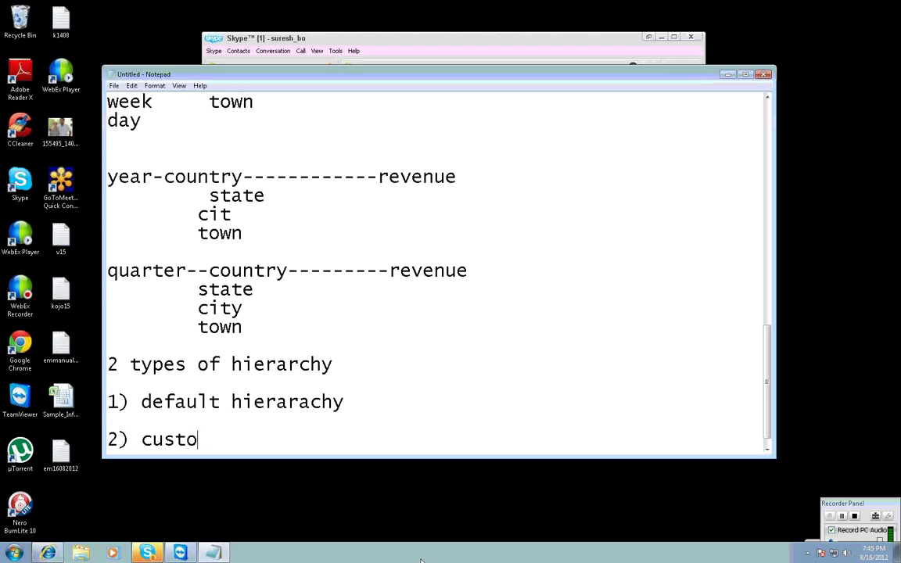
type("mised hier")
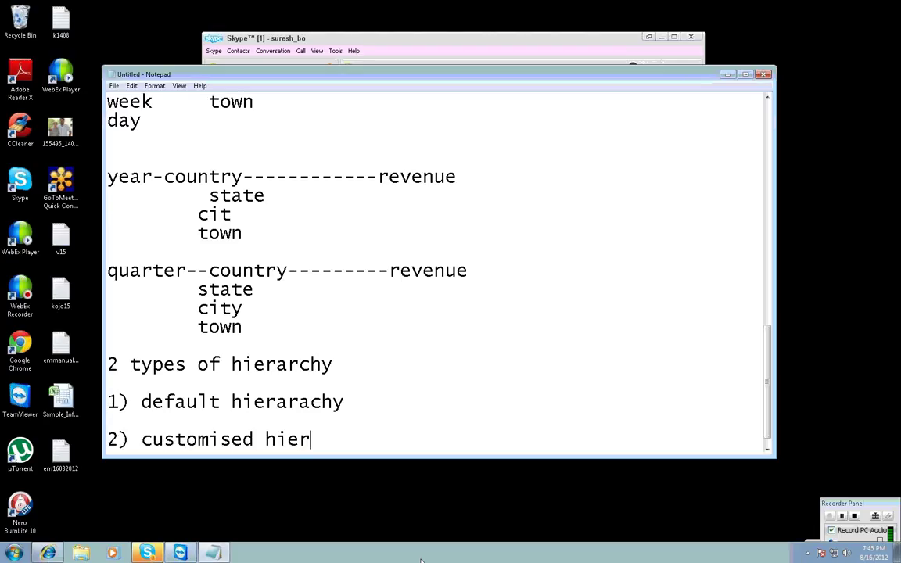
type("archy")
- Define default hierarchy as the objects arranged under the class, and customised as order changeable per requirements
left_click(356, 402)
type("--the orde")
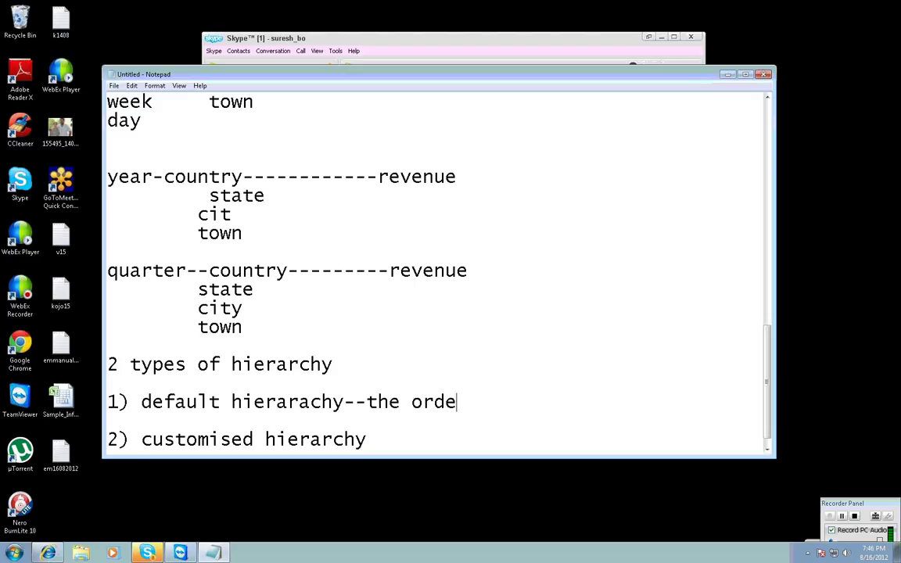
type("r of the ob")
key("BackSpace")
key("BackSpace")
type("the objects w")
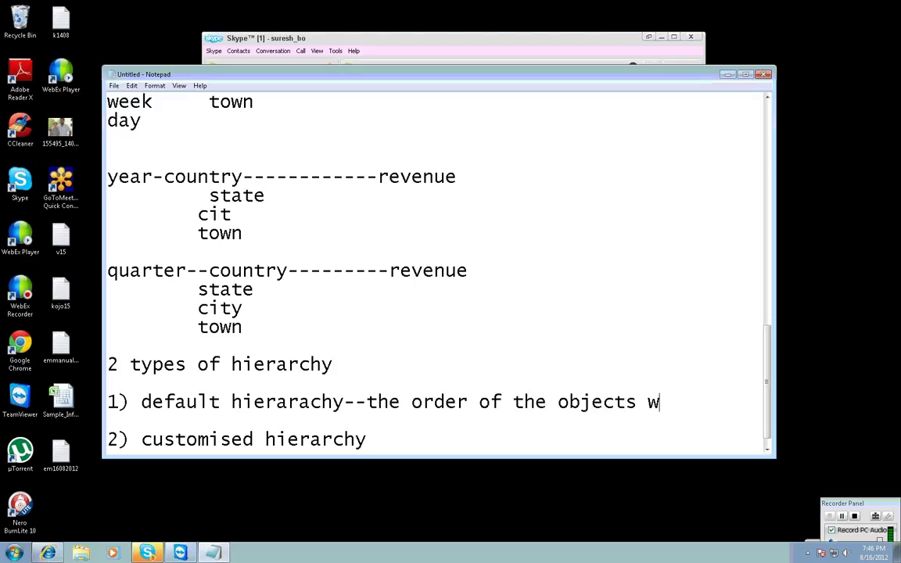
type("hich are arrang")
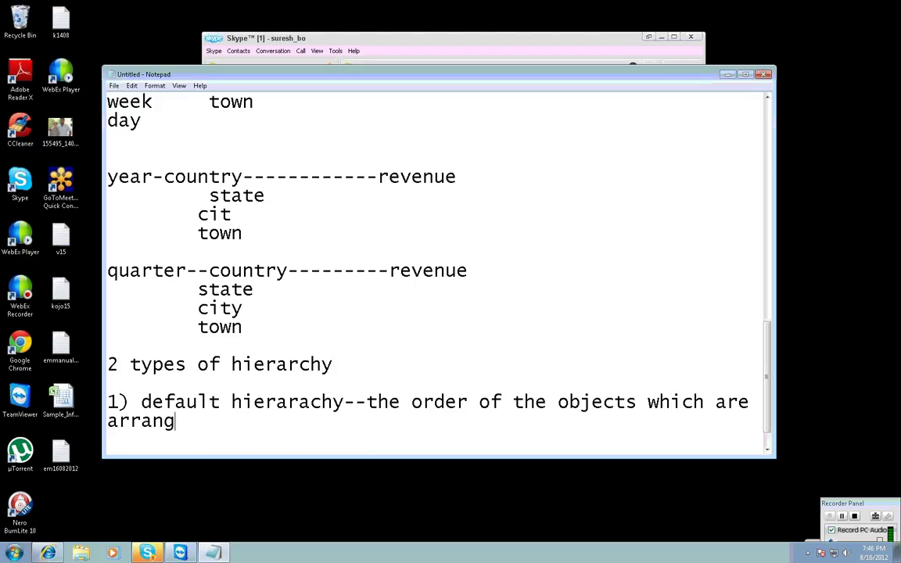
type("ed under the cla")
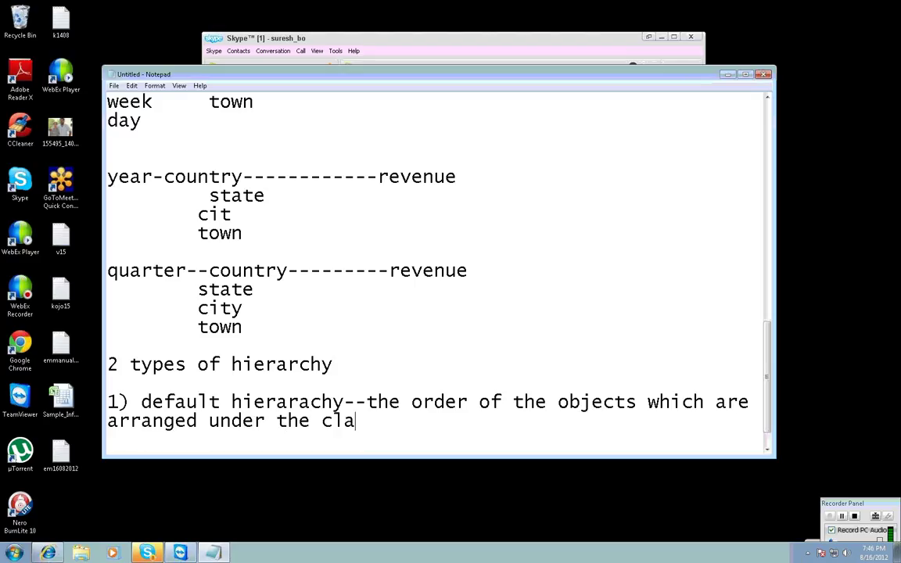
type("ss")
key("Return")
key("Return")
type("2) customised hierarchy---")
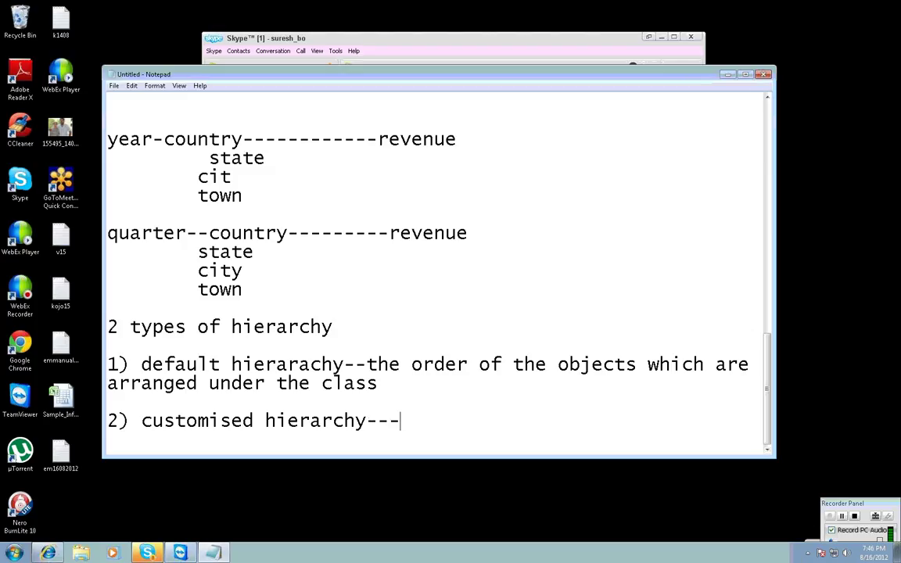
type("we can chan")
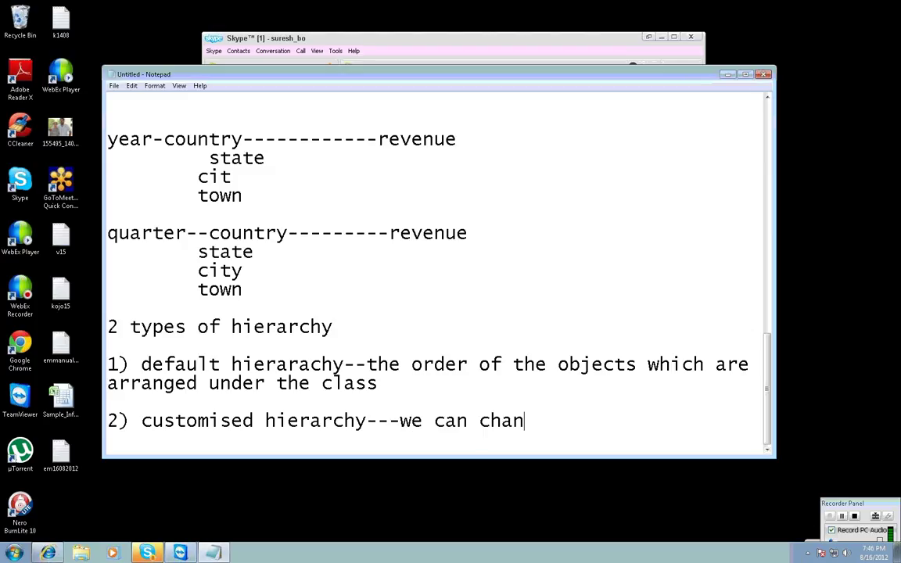
type("ge the order as p")
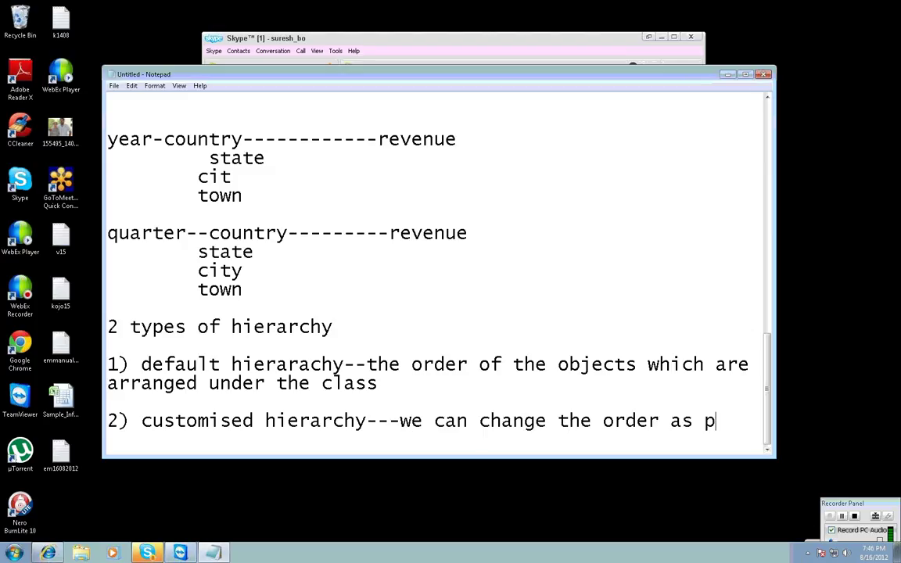
type("er our requirements")
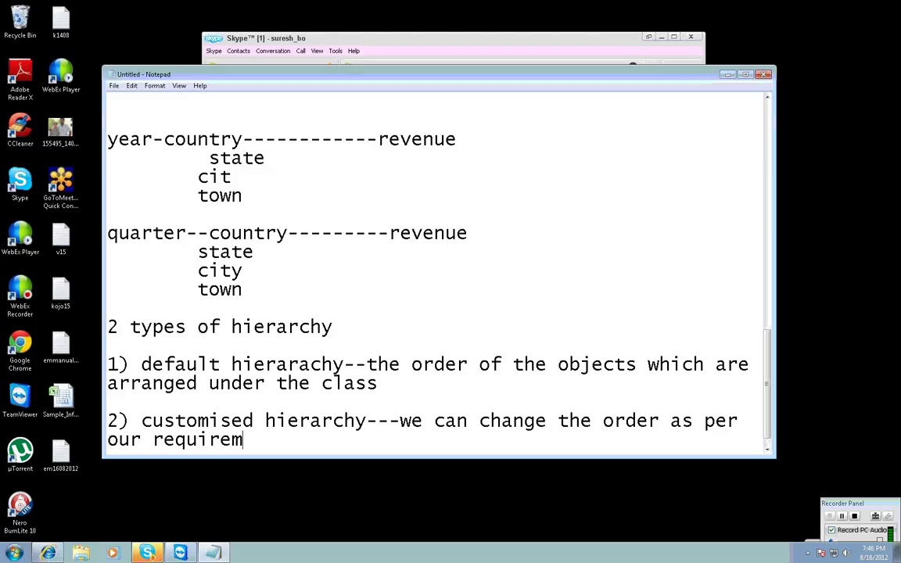
key("Return")
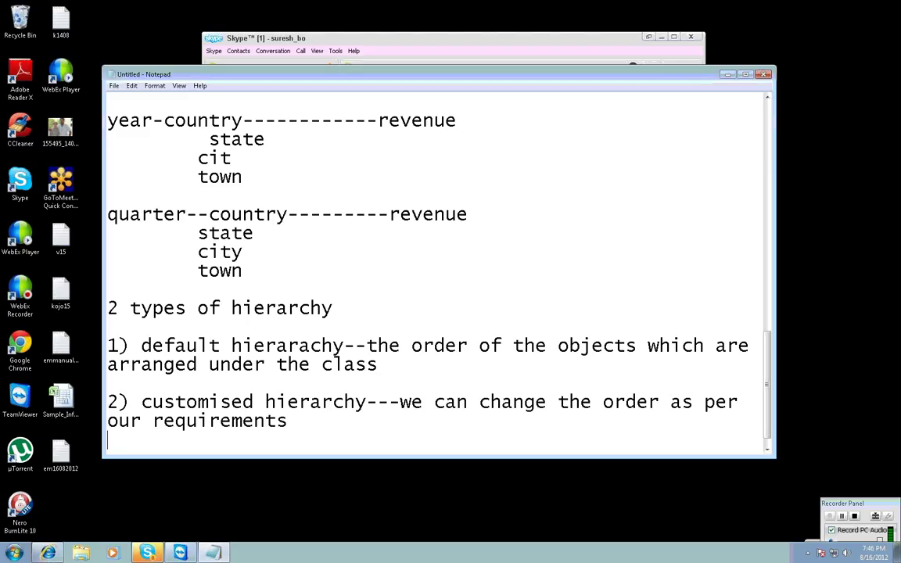
- Log on to the remote server through Remote Desktop Connection with the account password
left_click(14, 552)
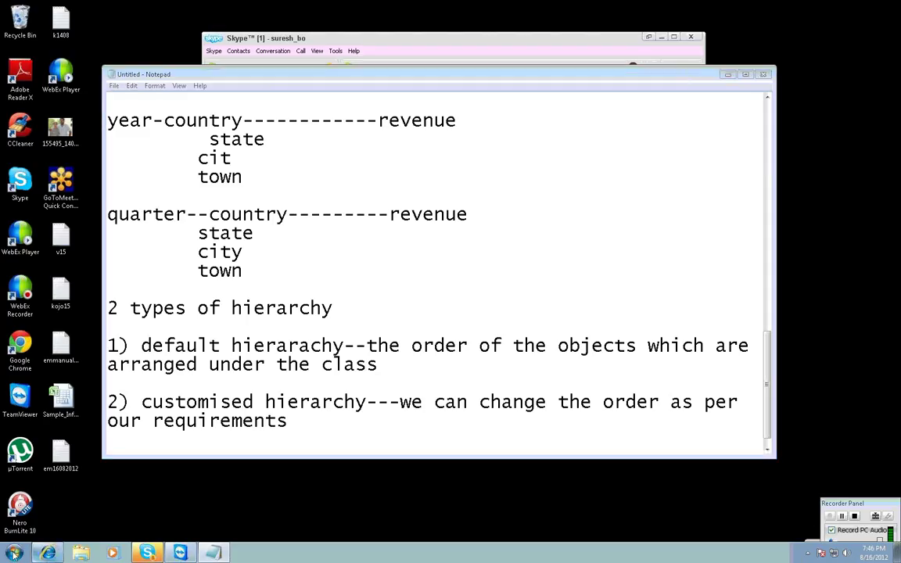
left_click(57, 296)
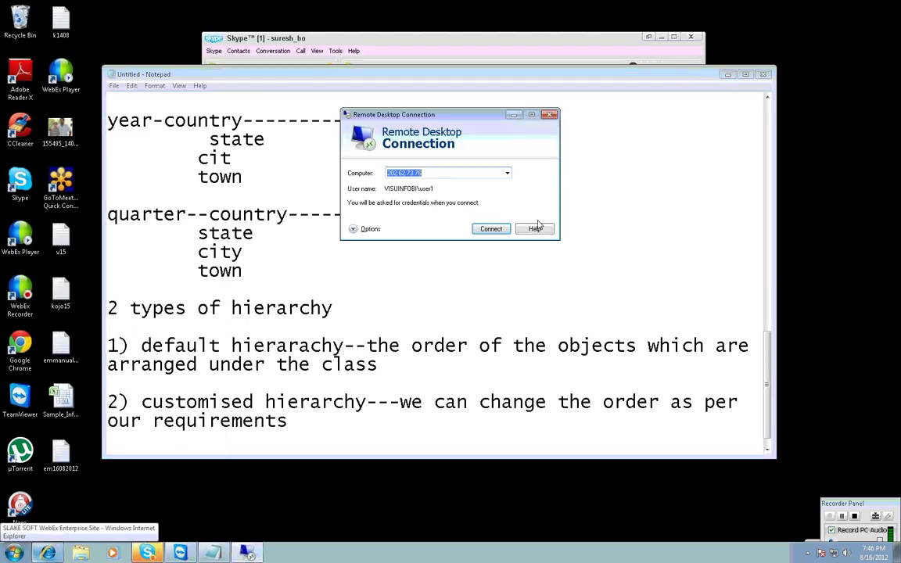
left_click(491, 228)
left_click(507, 232)
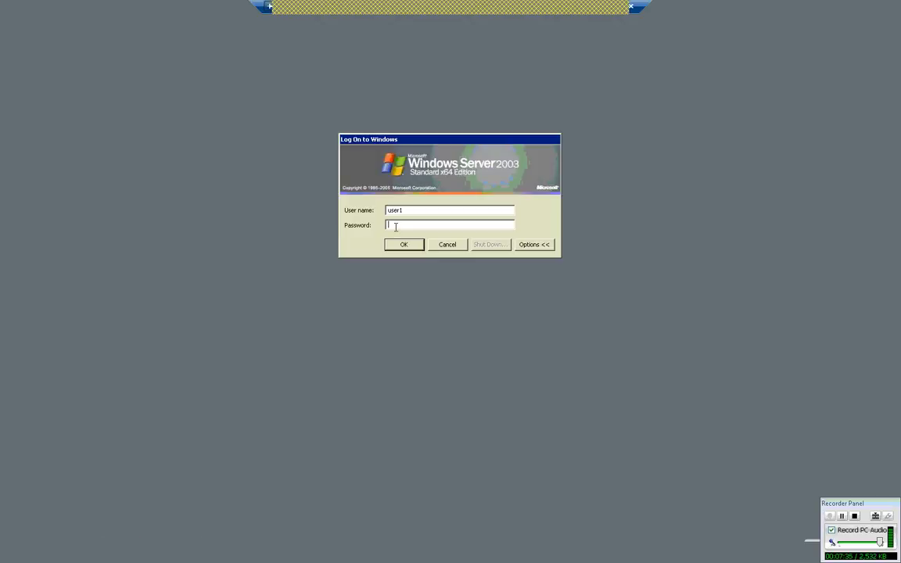
type("•••••••")
key("Return")
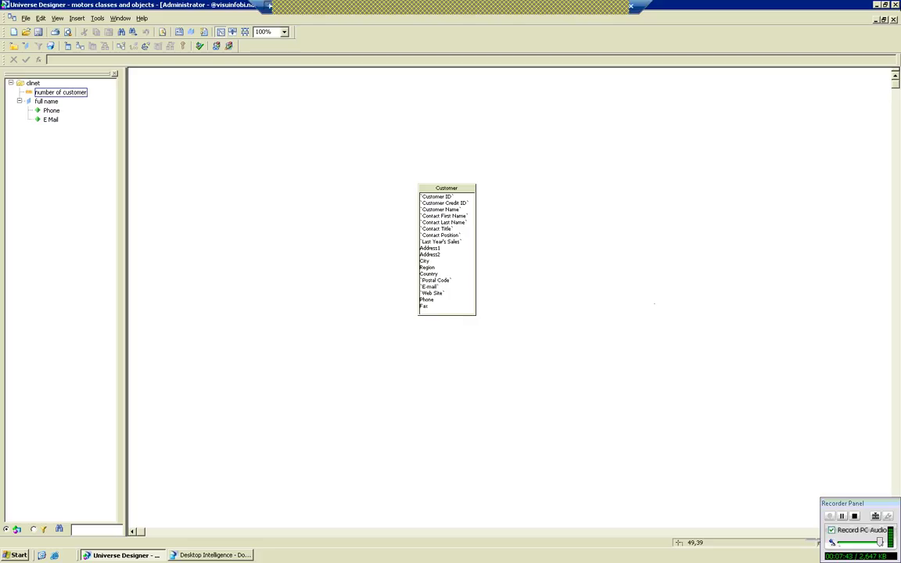
- Close the motors and fashion classes-and-objects universes, answering the save prompt
left_click(894, 20)
left_click(894, 20)
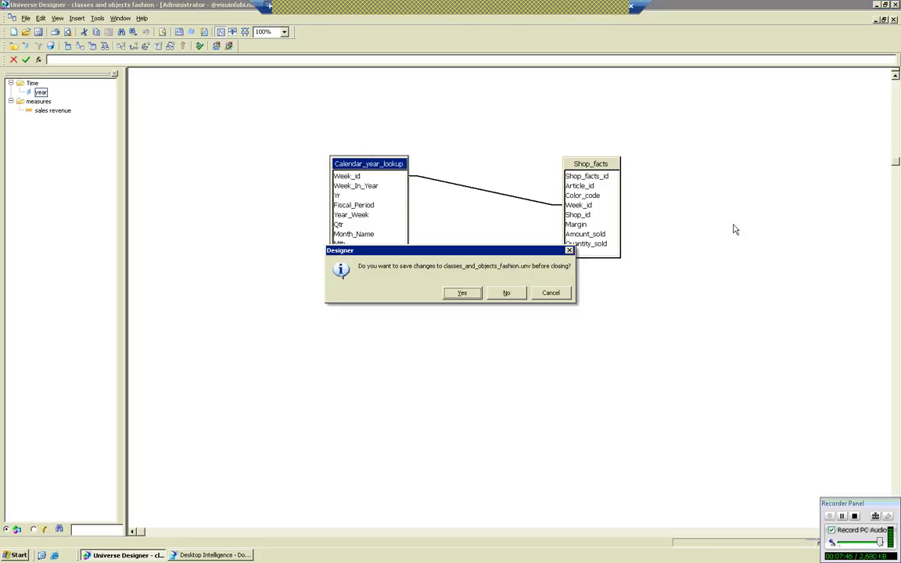
left_click(456, 293)
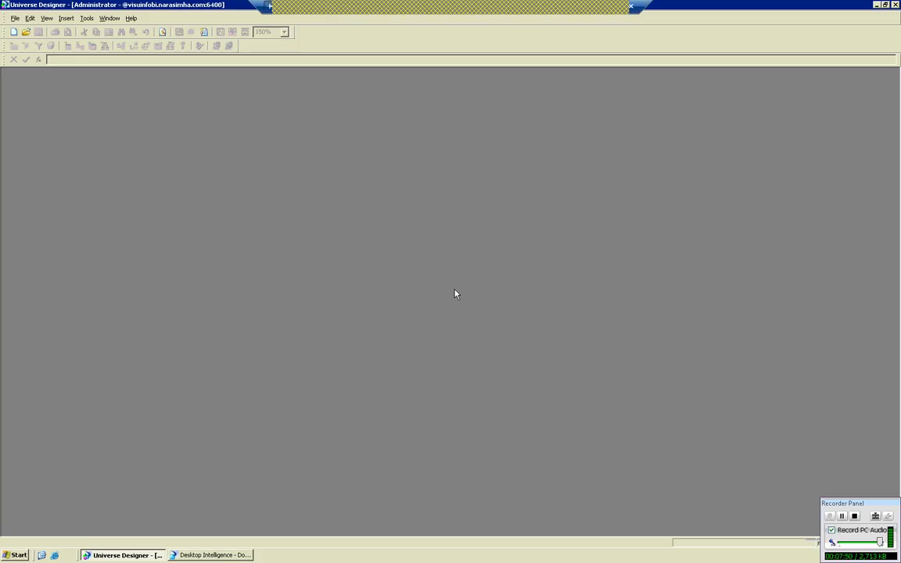
left_click(15, 19)
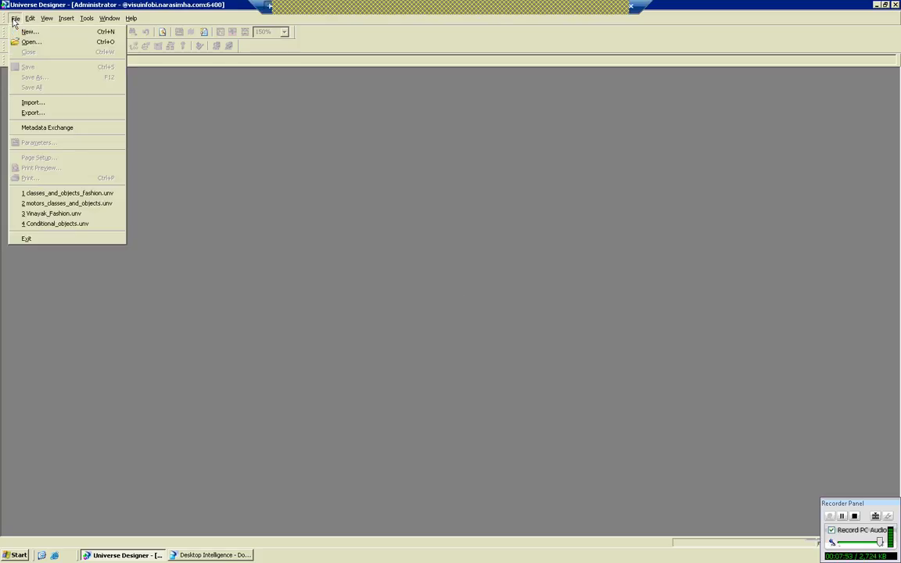
- Start a new universe and rename it from Univers4 to hierarchie
left_click(29, 31)
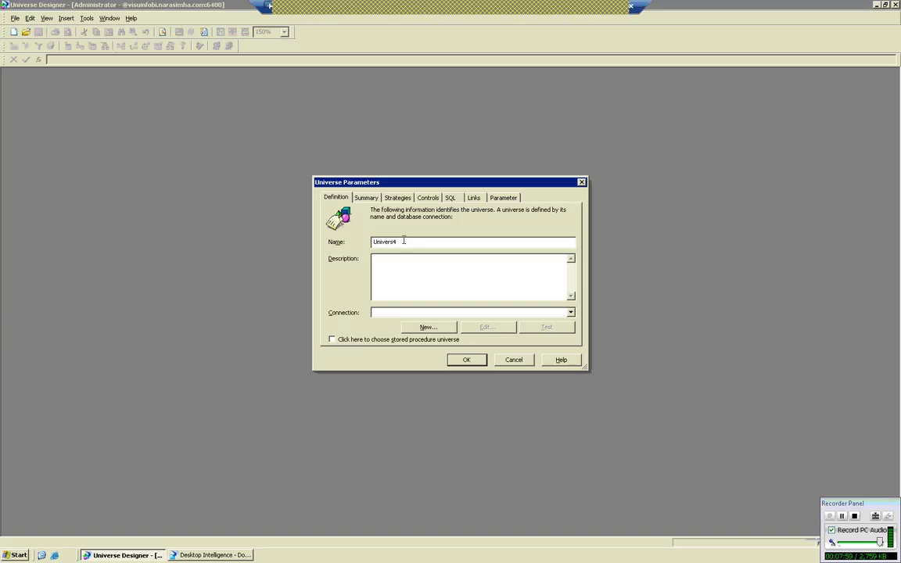
left_click_drag(404, 241, 340, 252)
type("hierarchie")
- Set the universe connection to efashion and confirm the new universe
left_click(571, 313)
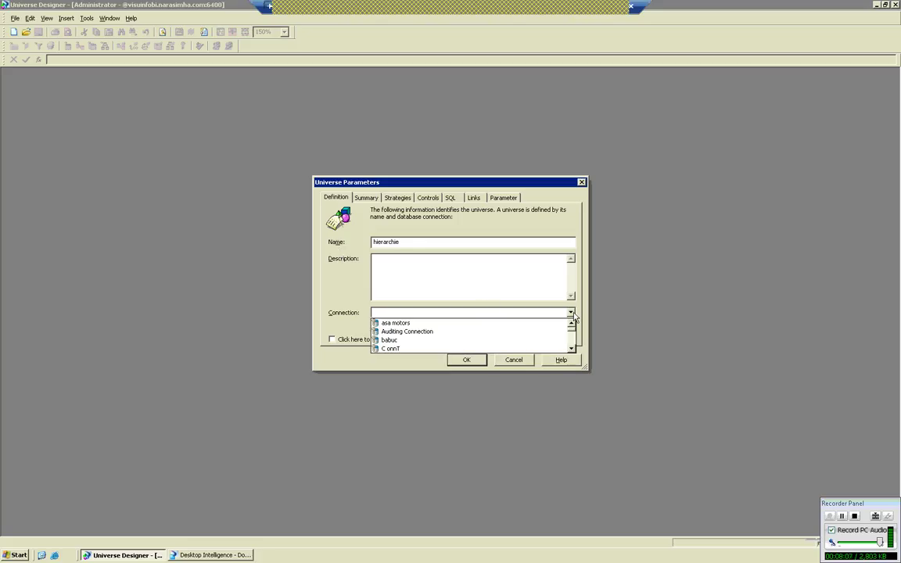
scroll(572, 336, "down", 3)
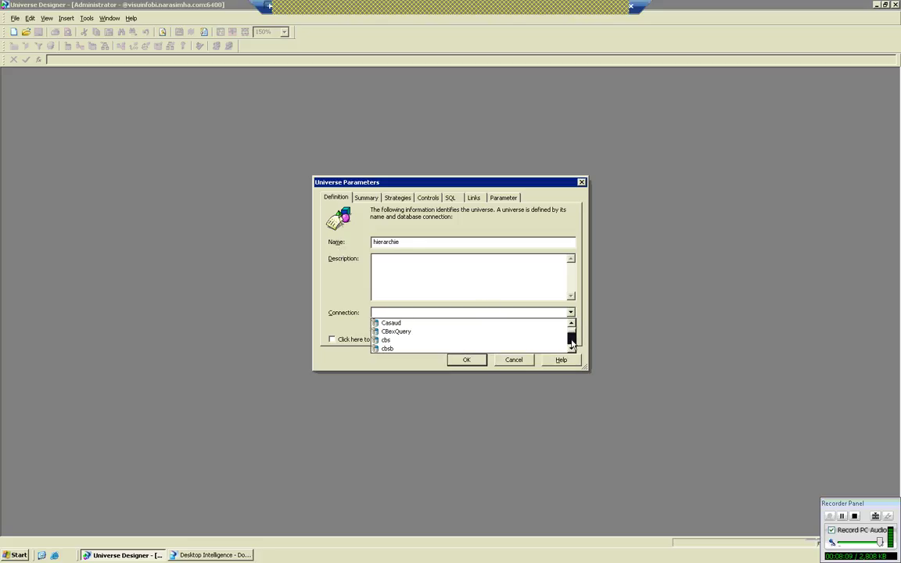
scroll(571, 344, "down", 5)
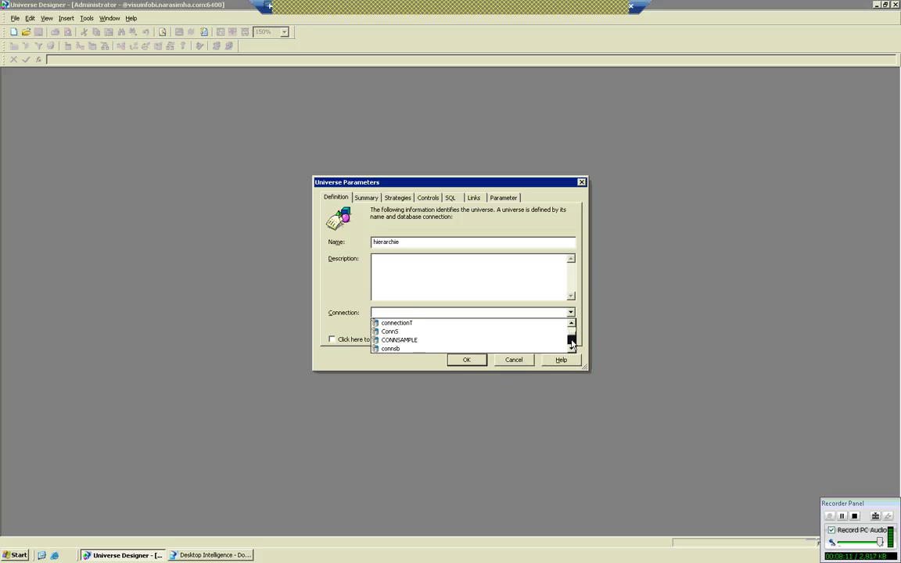
scroll(571, 344, "down", 2)
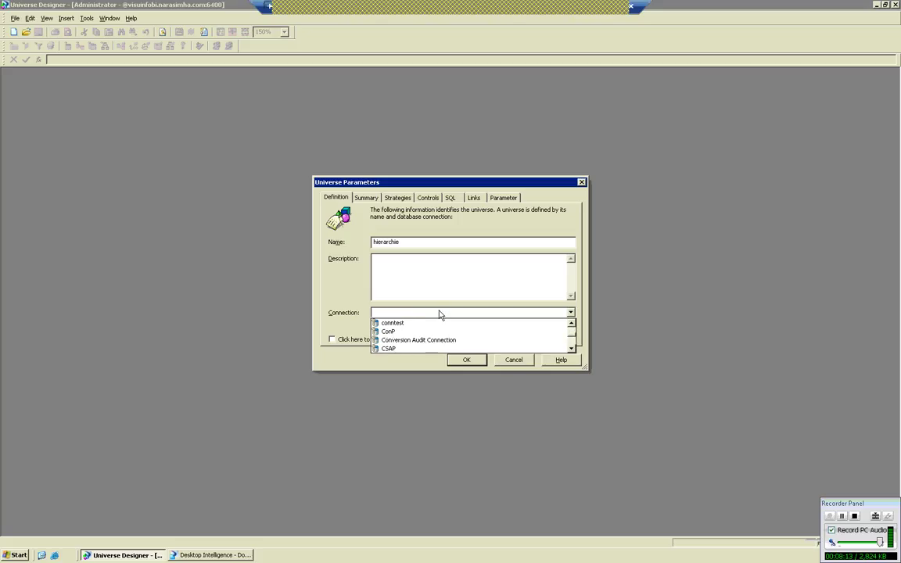
left_click(391, 323)
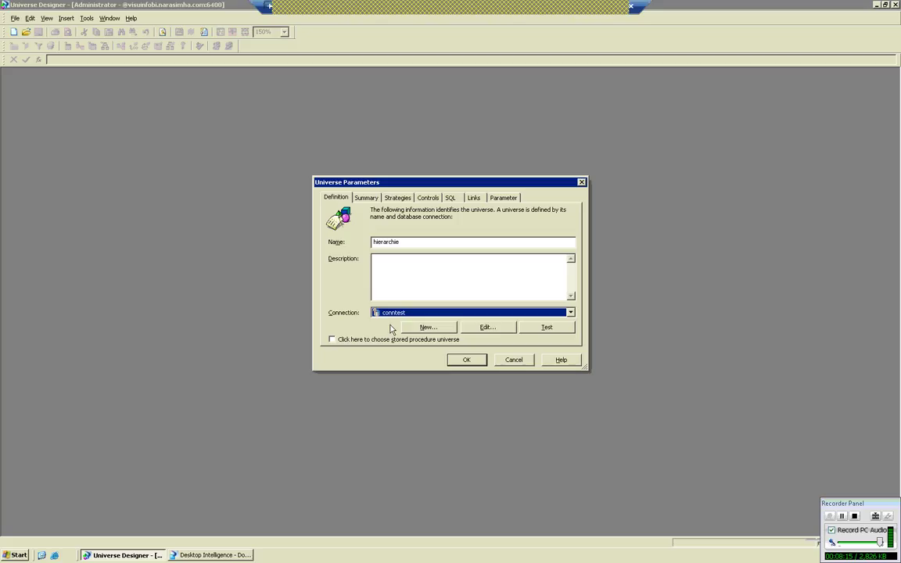
left_click(571, 313)
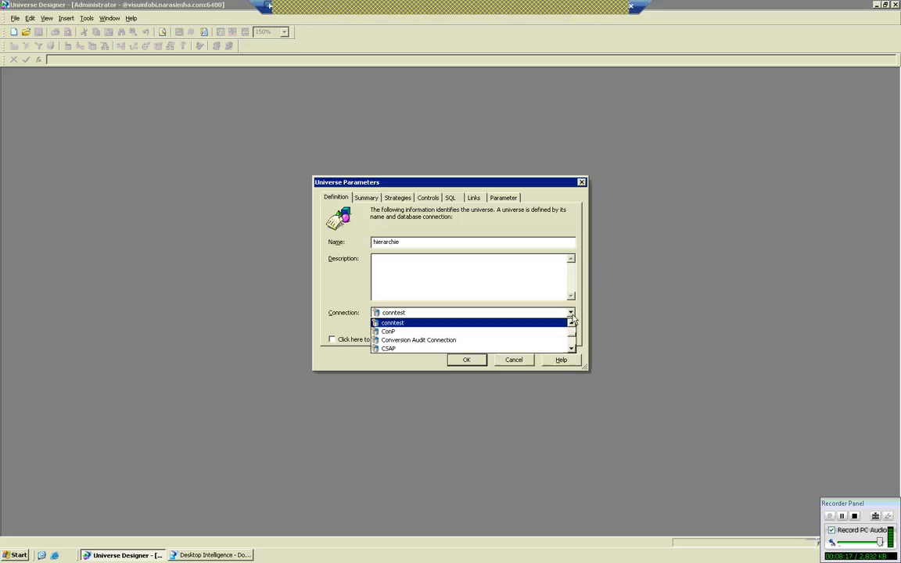
left_click(572, 318)
left_click(570, 312)
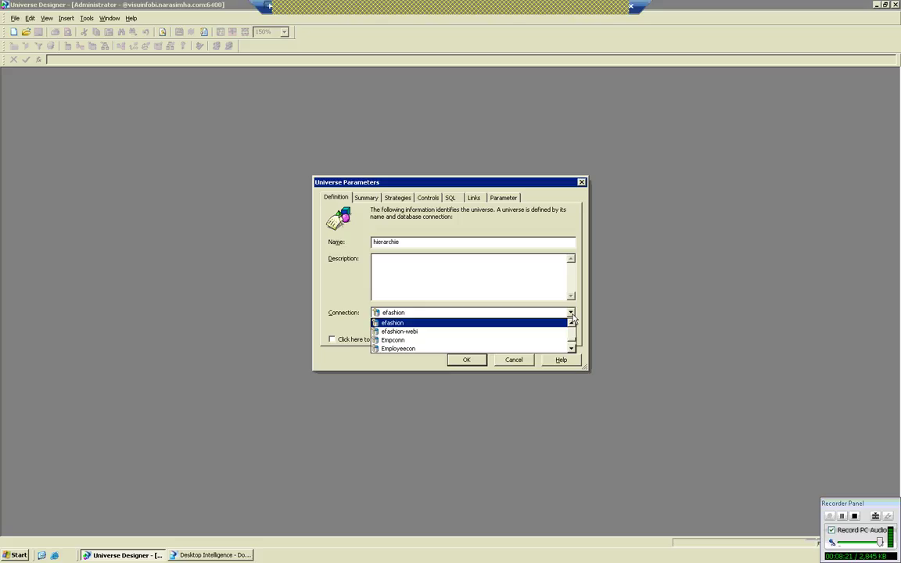
left_click(547, 322)
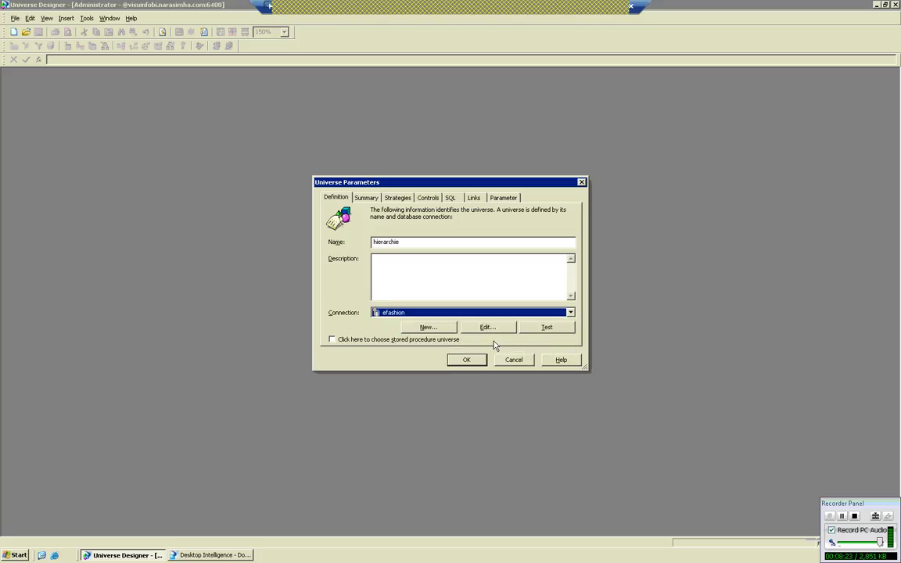
left_click(470, 361)
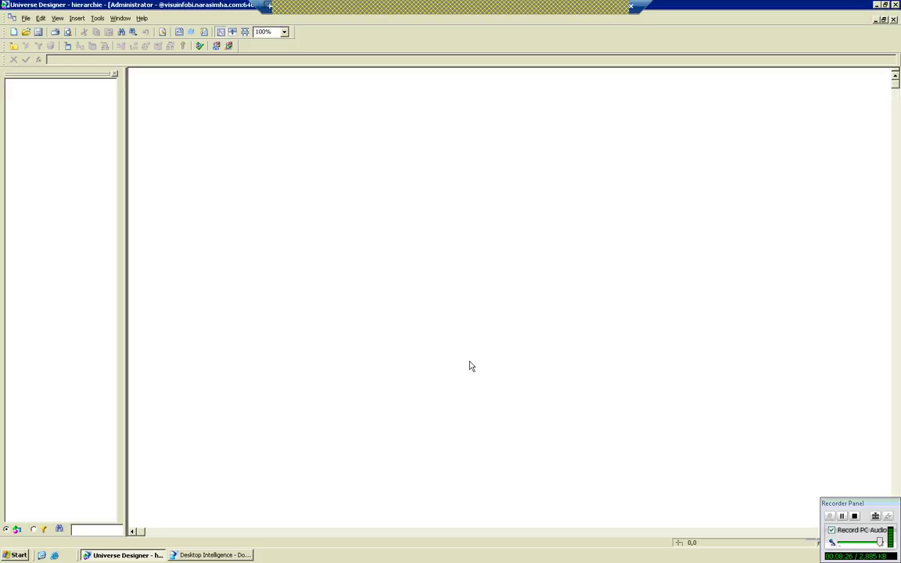
- Save as hierarchie.unv, insert the Calendar_year_lookup table into the structure, and save again
left_click(37, 31)
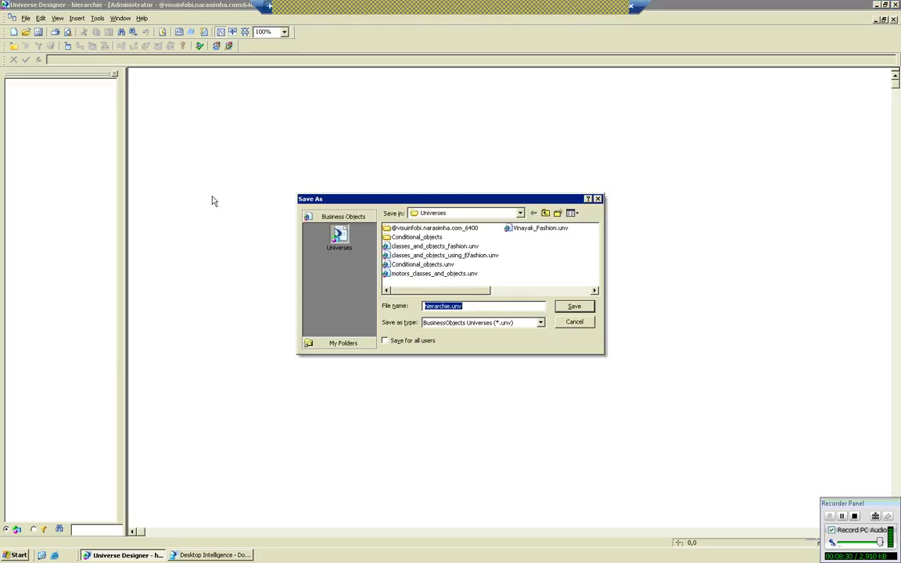
left_click(573, 306)
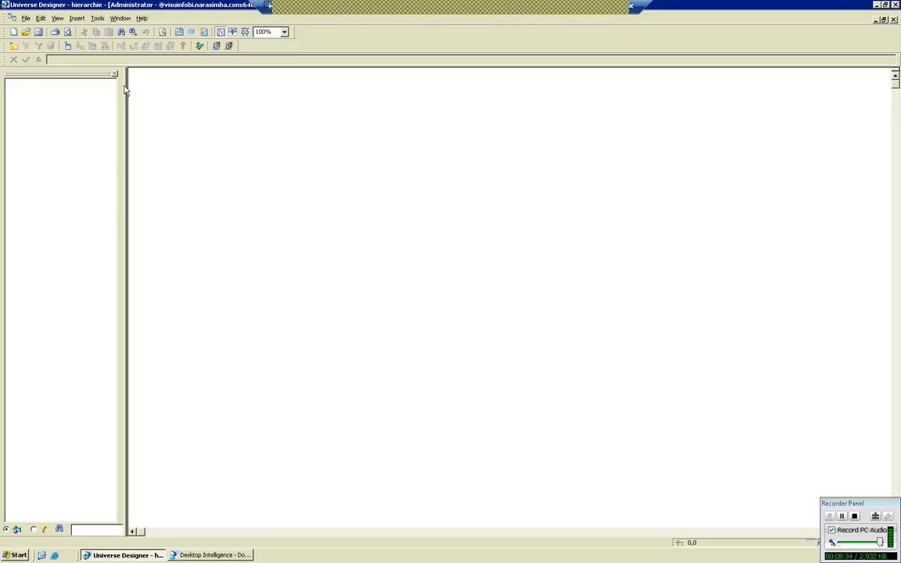
left_click(96, 19)
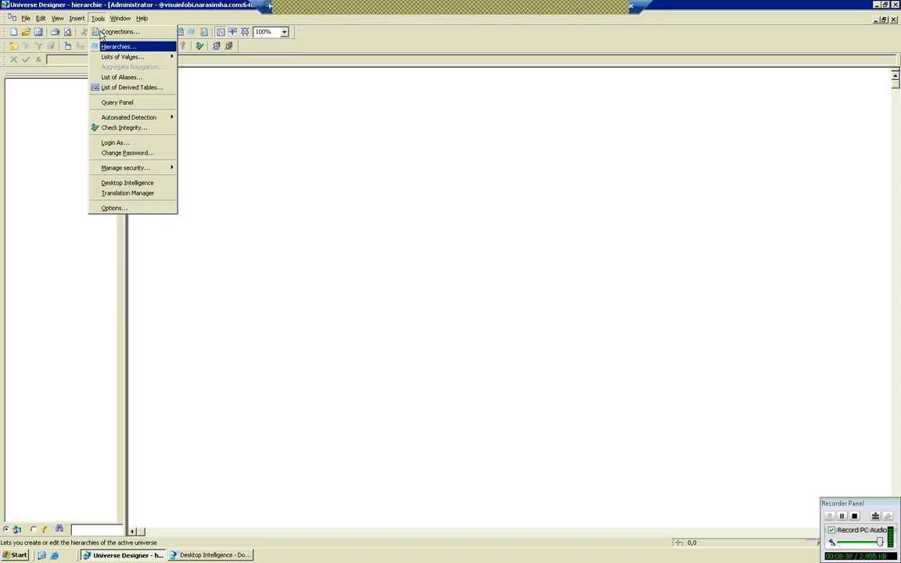
mouse_move(77, 18)
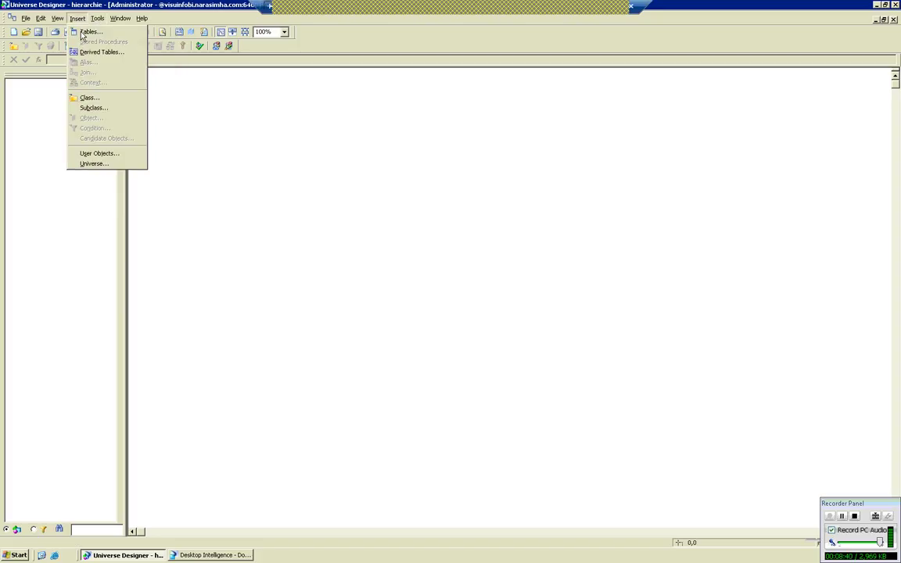
left_click(83, 32)
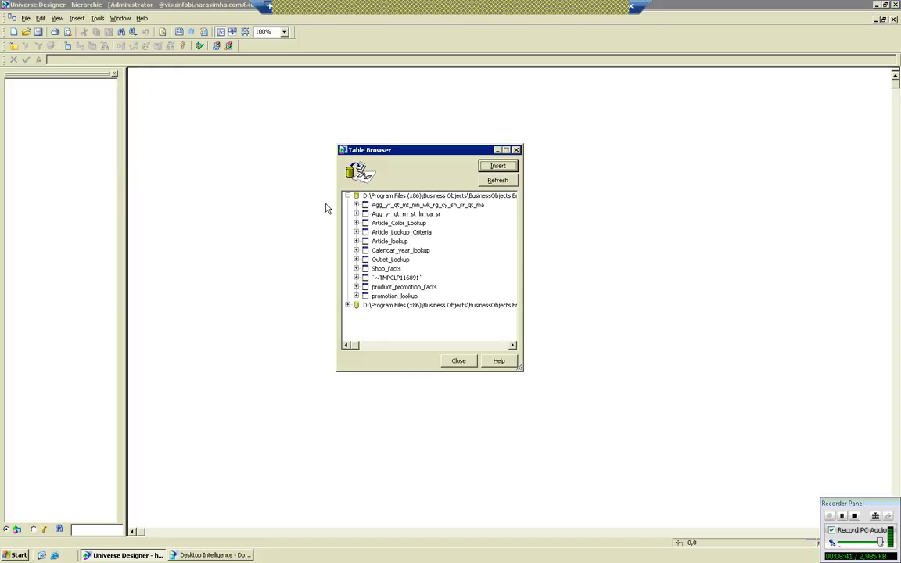
left_click(401, 251)
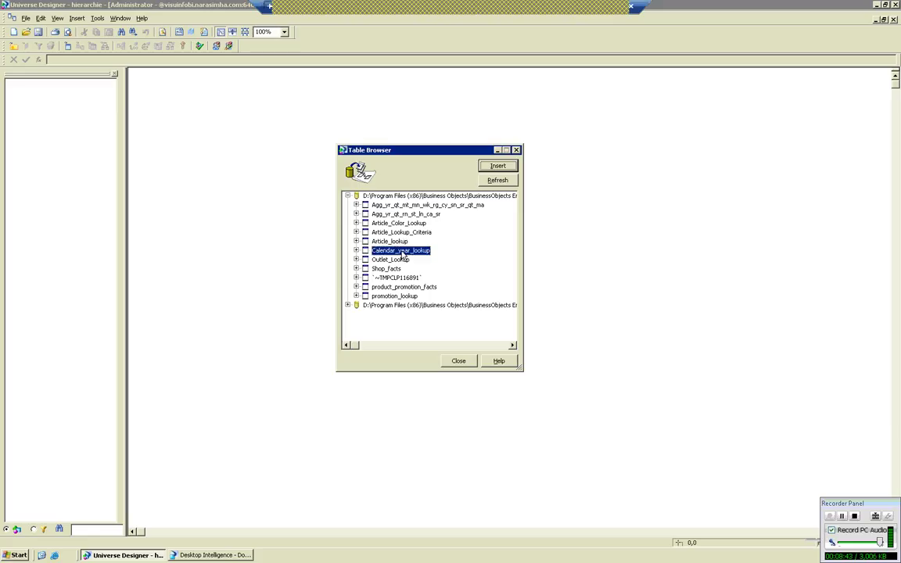
double_click(402, 252)
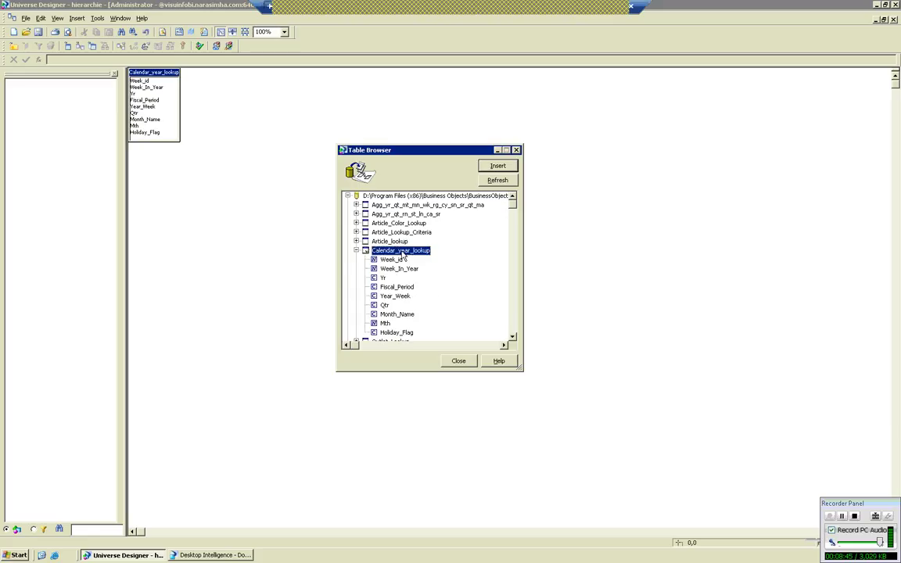
left_click(454, 362)
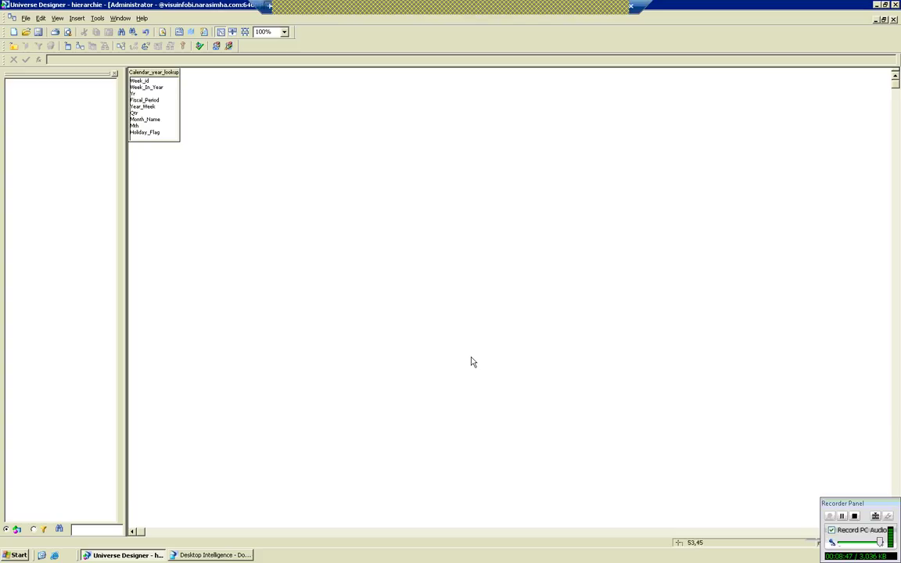
left_click(38, 33)
- Drag Calendar_year_lookup into the Universe pane to make a Calendar Year Lookup class and expand it
left_click_drag(88, 117, 67, 123)
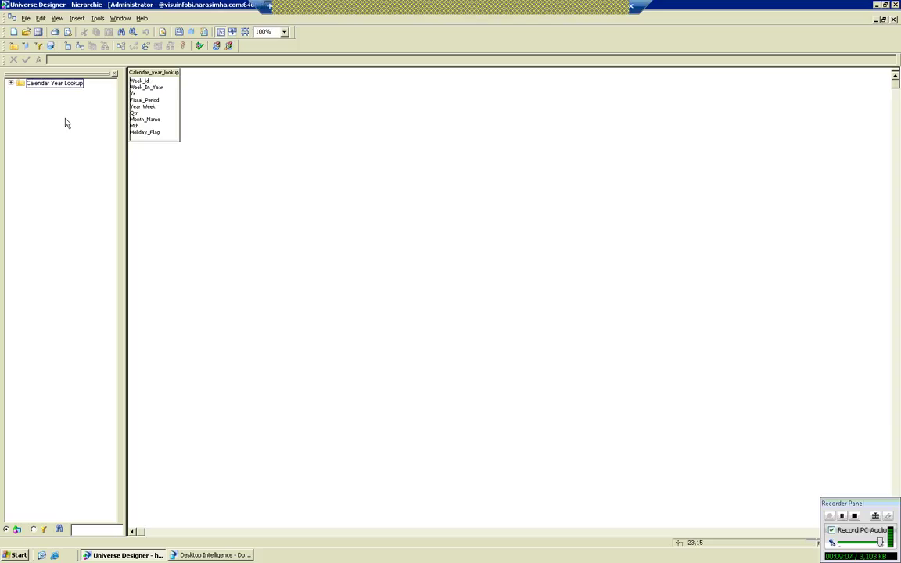
left_click(10, 82)
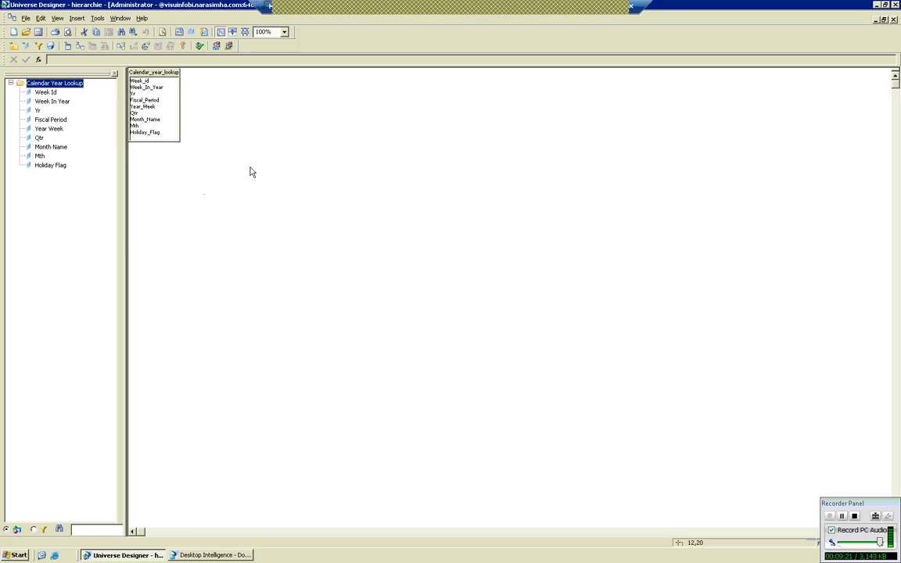
left_click(614, 5)
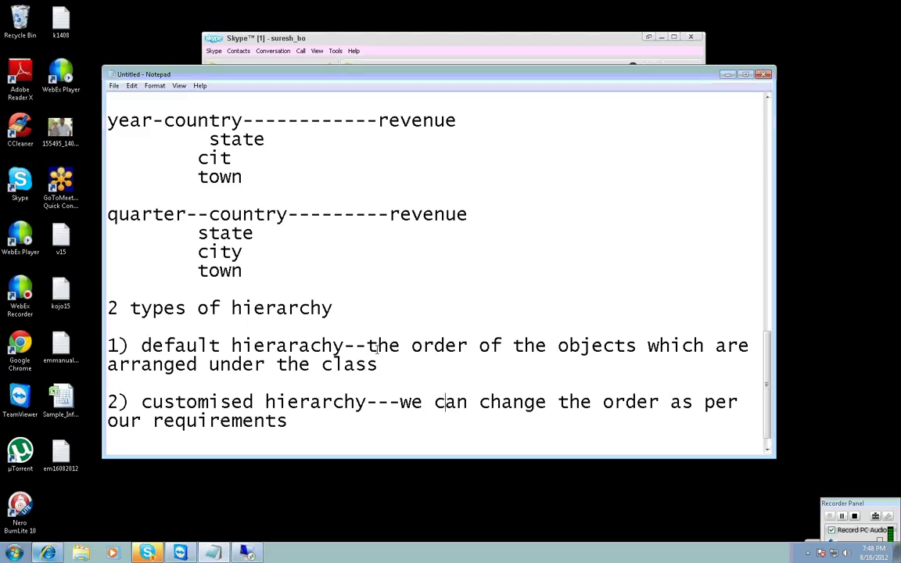
left_click_drag(367, 345, 387, 357)
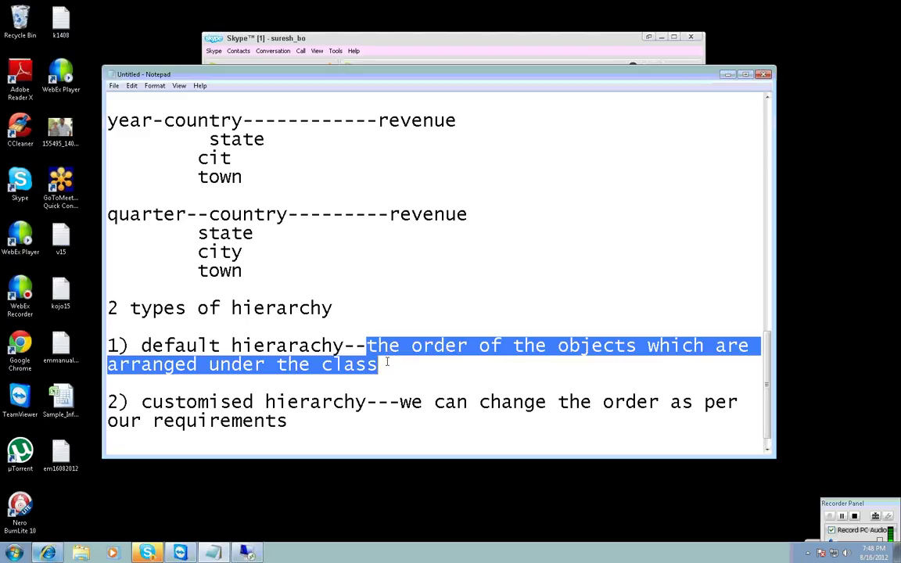
left_click(247, 553)
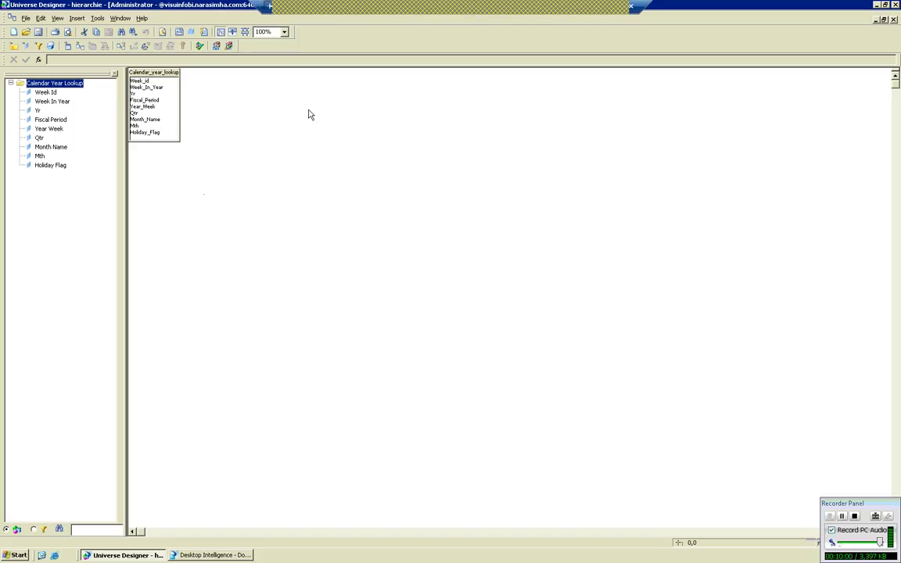
left_click(604, 9)
scroll(263, 276, "up", 12)
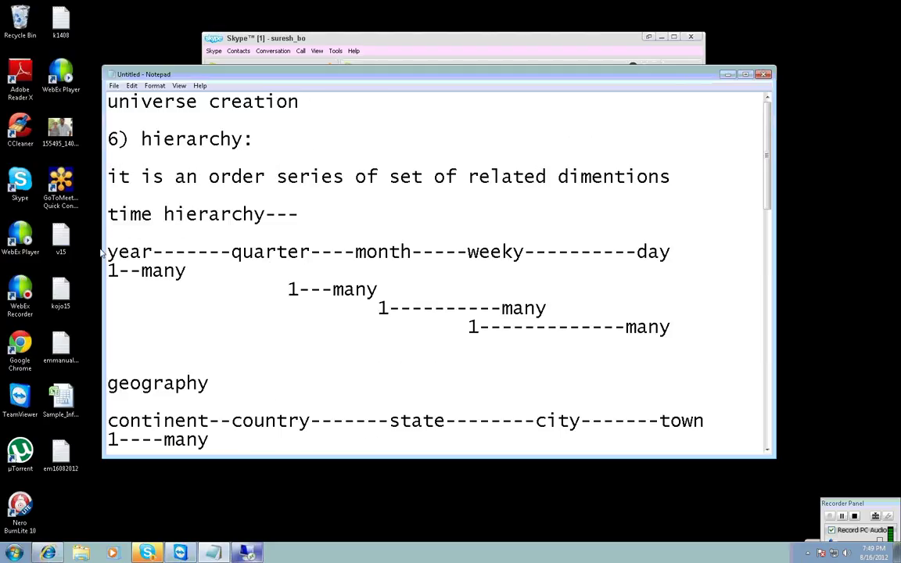
left_click_drag(107, 252, 664, 338)
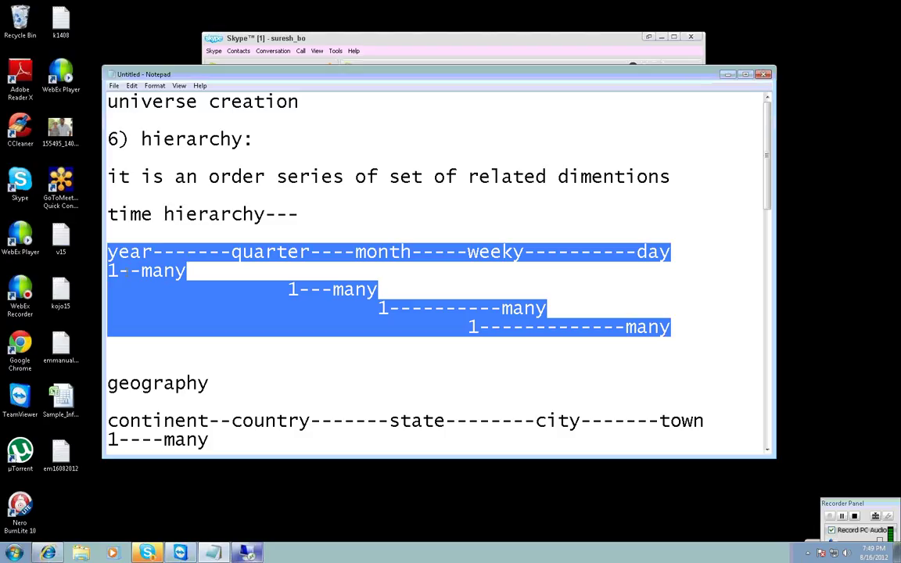
left_click(102, 270)
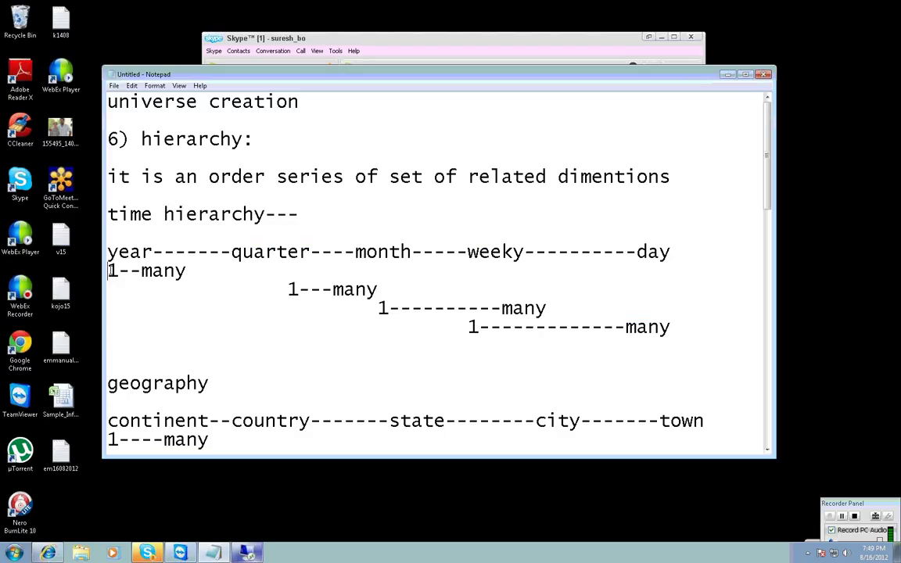
left_click_drag(107, 271, 186, 270)
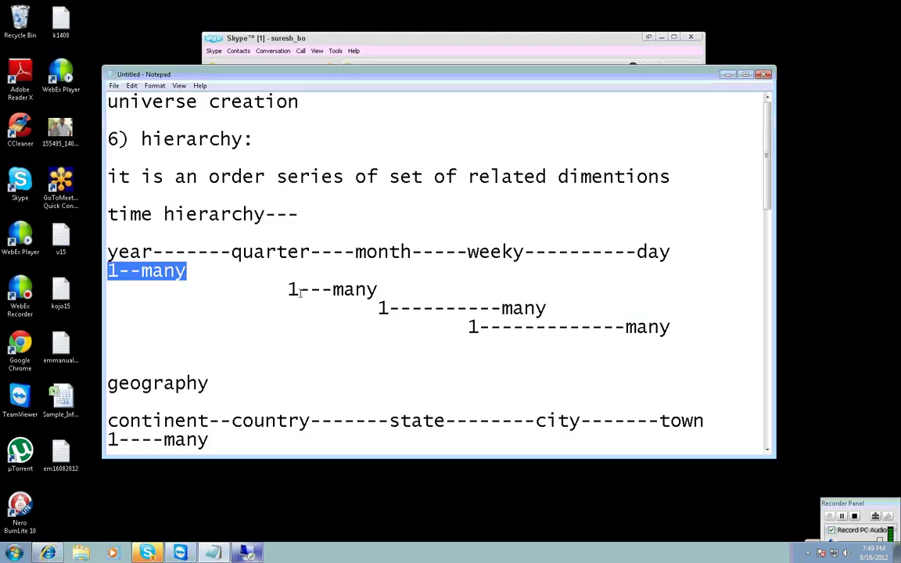
left_click_drag(288, 290, 378, 291)
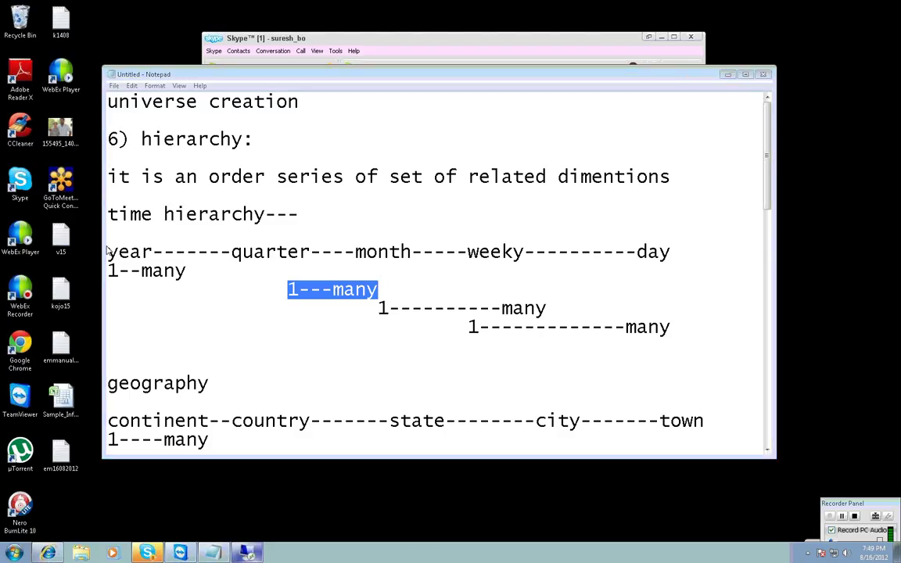
left_click_drag(108, 251, 593, 270)
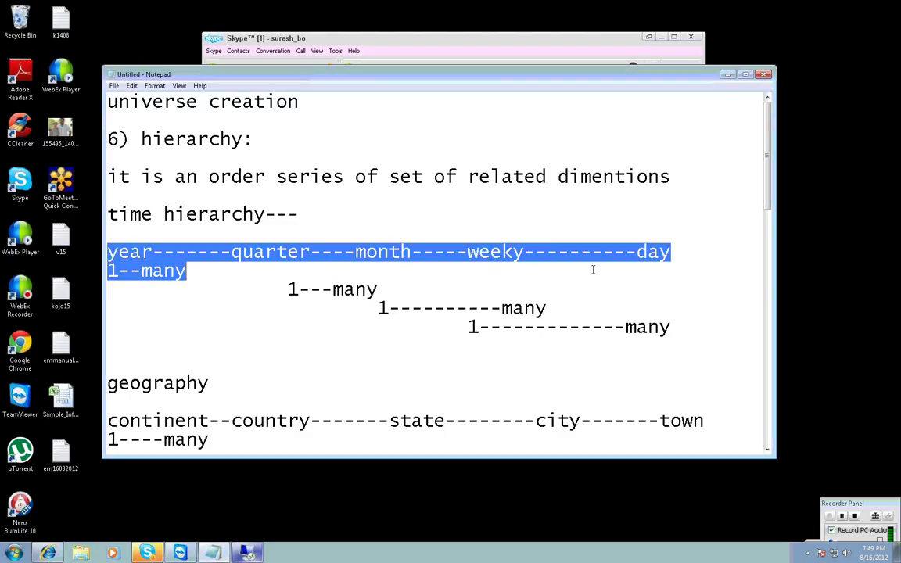
- In the Hierarchies Editor, add Calendar Year Lookup as a custom hierarchy
left_click(268, 556)
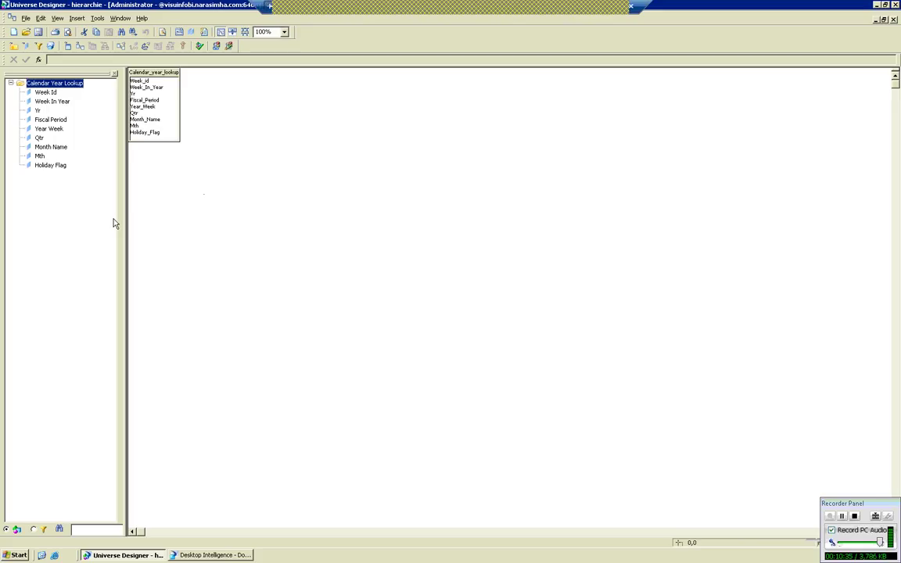
left_click(97, 18)
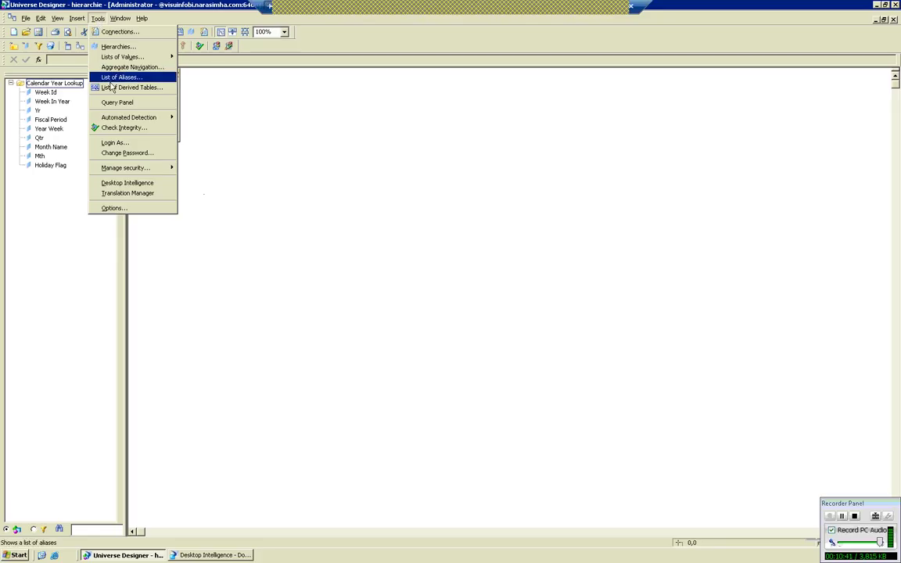
left_click(118, 47)
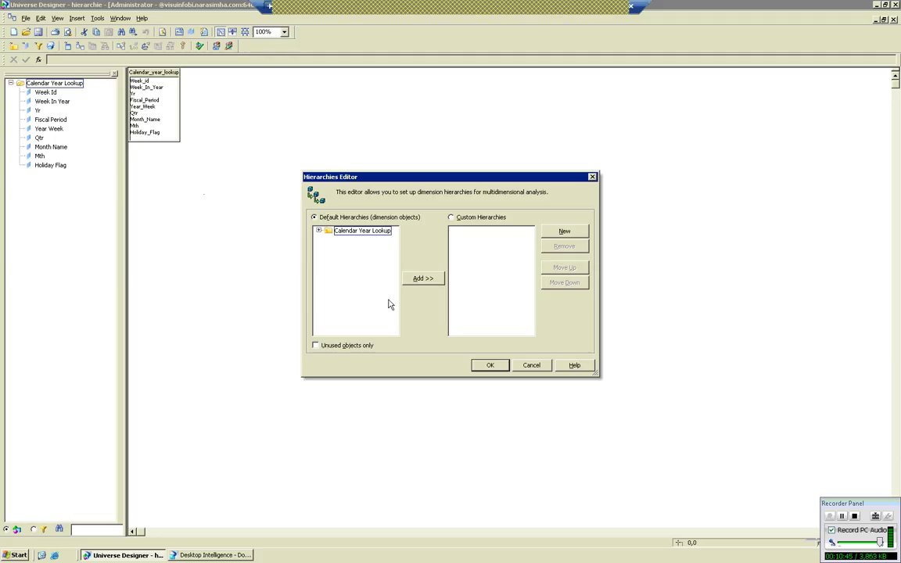
left_click(319, 231)
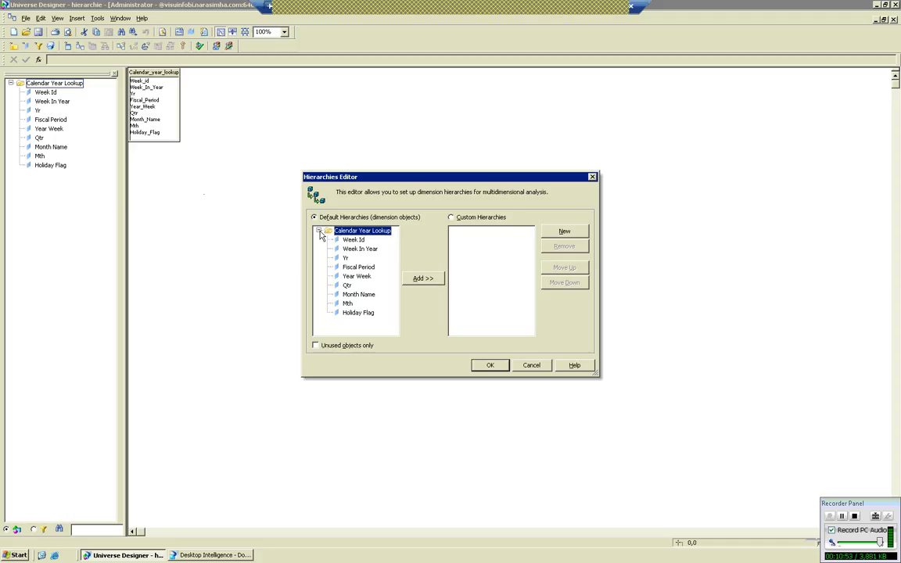
left_click(426, 280)
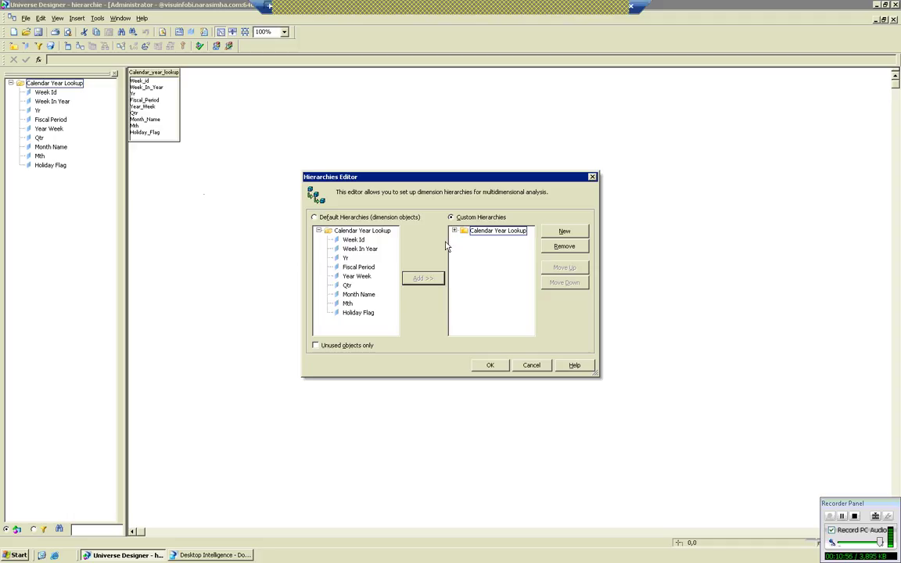
left_click(454, 231)
- Reorder the custom hierarchy so Yr, Qtr and Mth are the top three levels
left_click(483, 258)
left_click(561, 268)
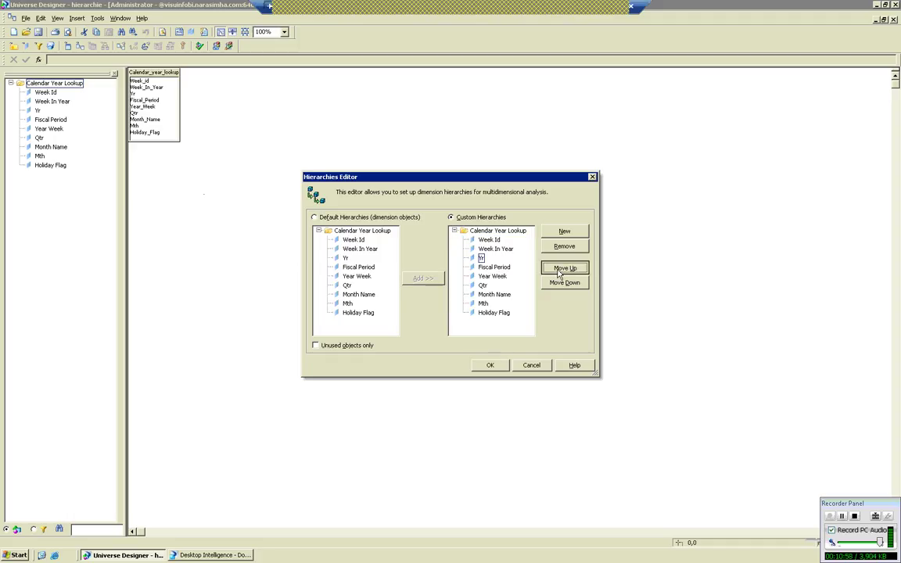
left_click(561, 269)
left_click(483, 286)
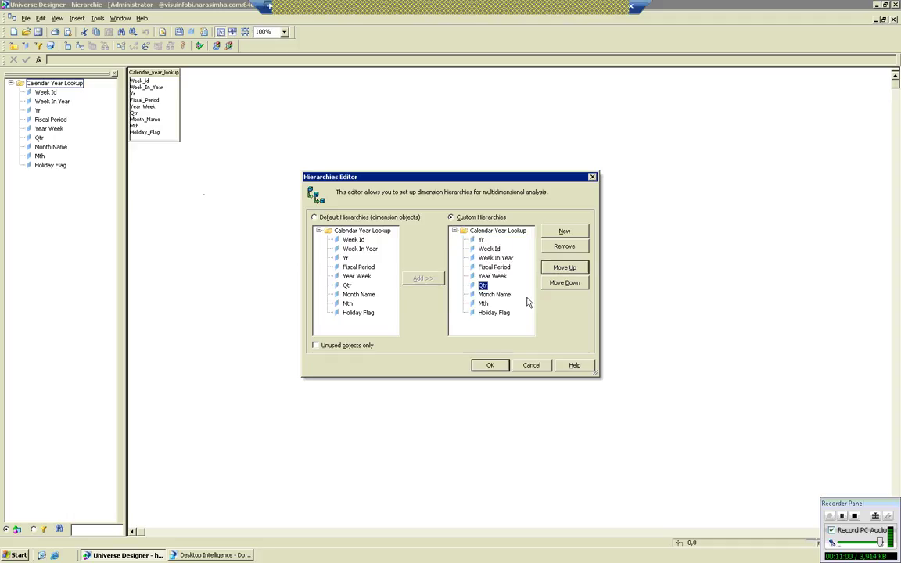
left_click(556, 269)
left_click(556, 269)
left_click(556, 269)
left_click(494, 266)
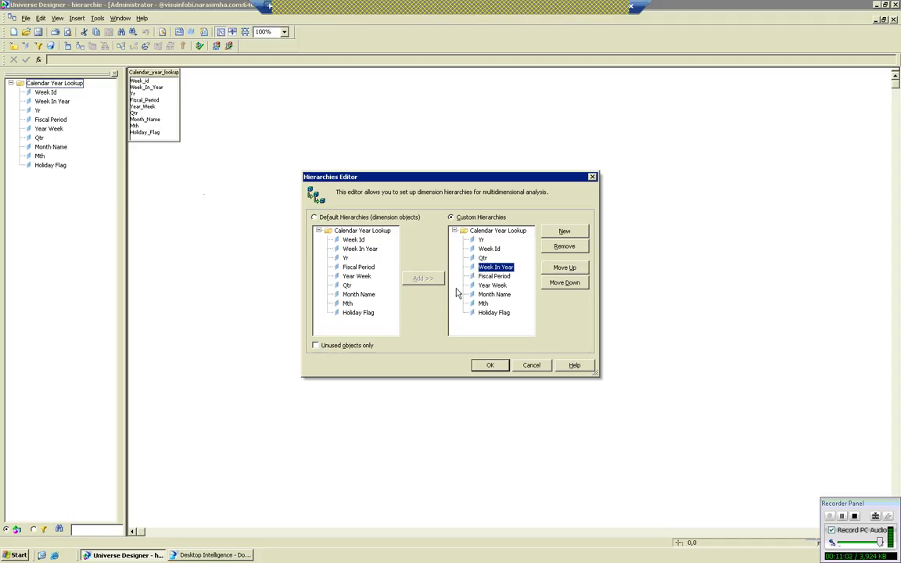
left_click(483, 258)
left_click(547, 269)
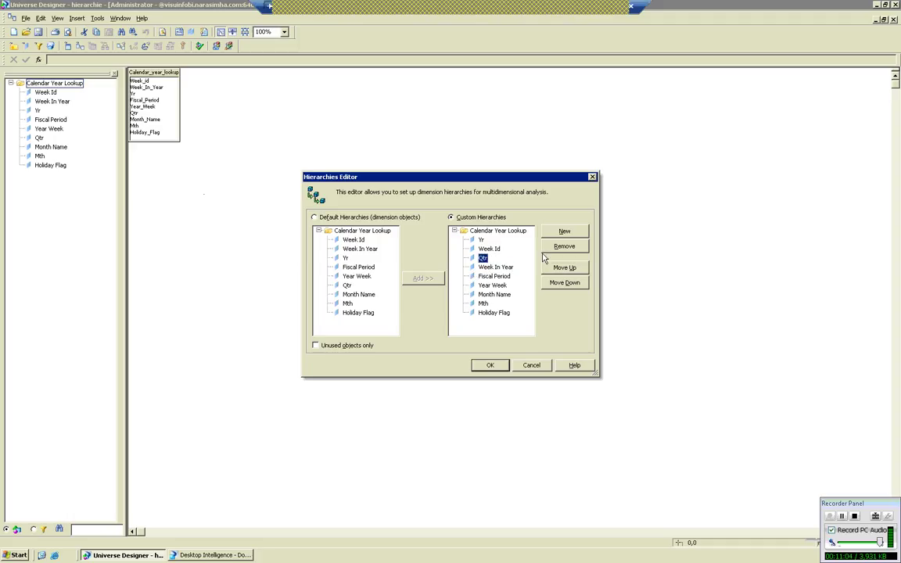
left_click(483, 303)
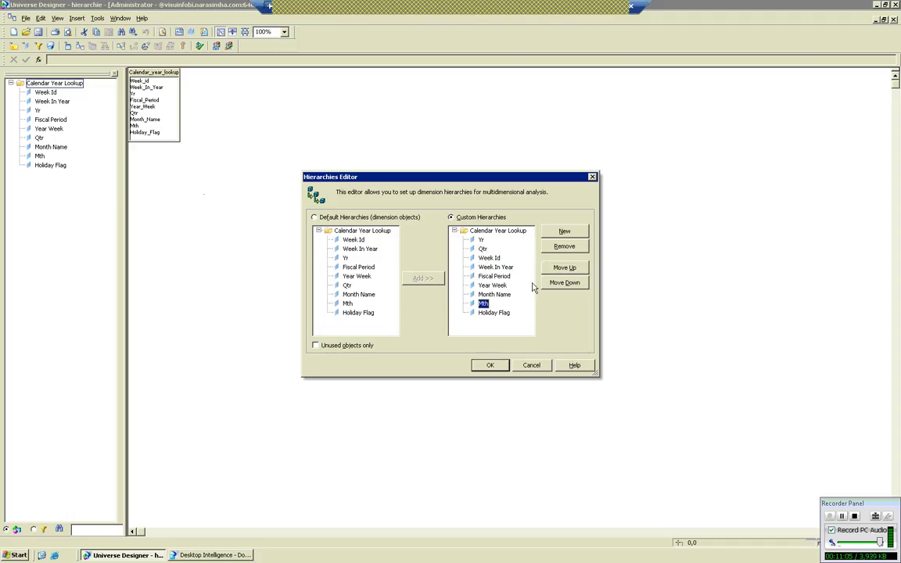
left_click(556, 269)
left_click(556, 269)
left_click(556, 269)
left_click(555, 269)
left_click(555, 269)
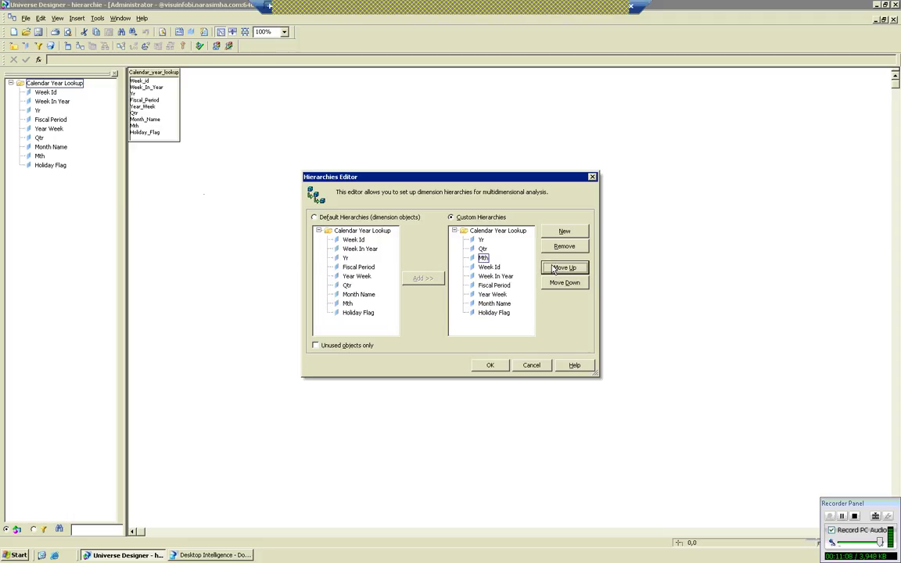
- Remove Week Id through Holiday Flag from the hierarchy and confirm with OK
left_click(484, 267)
left_click(508, 312, "shift")
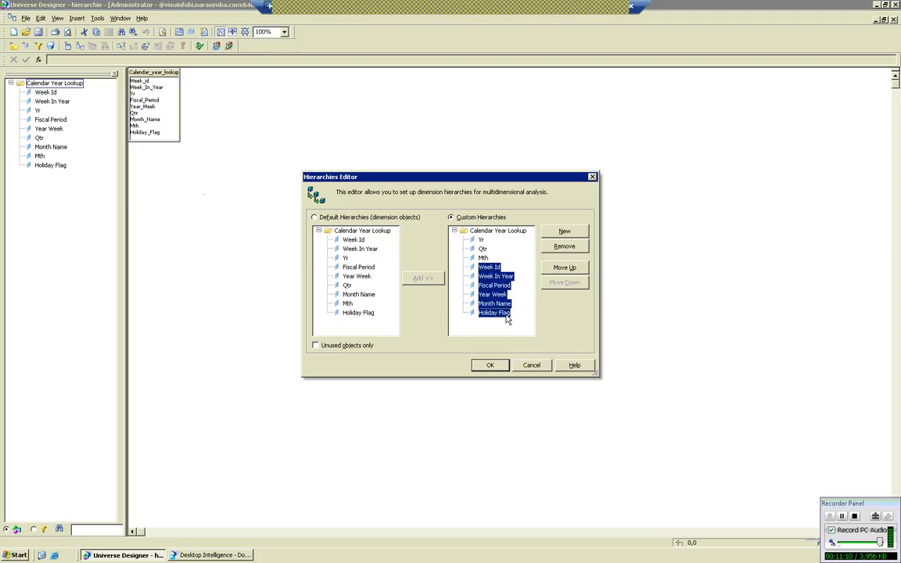
left_click(555, 247)
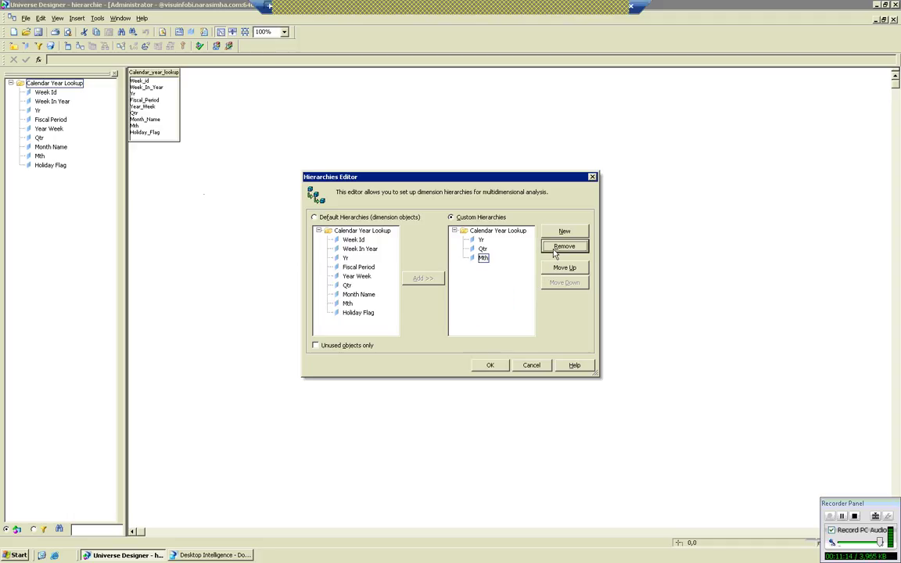
left_click(490, 365)
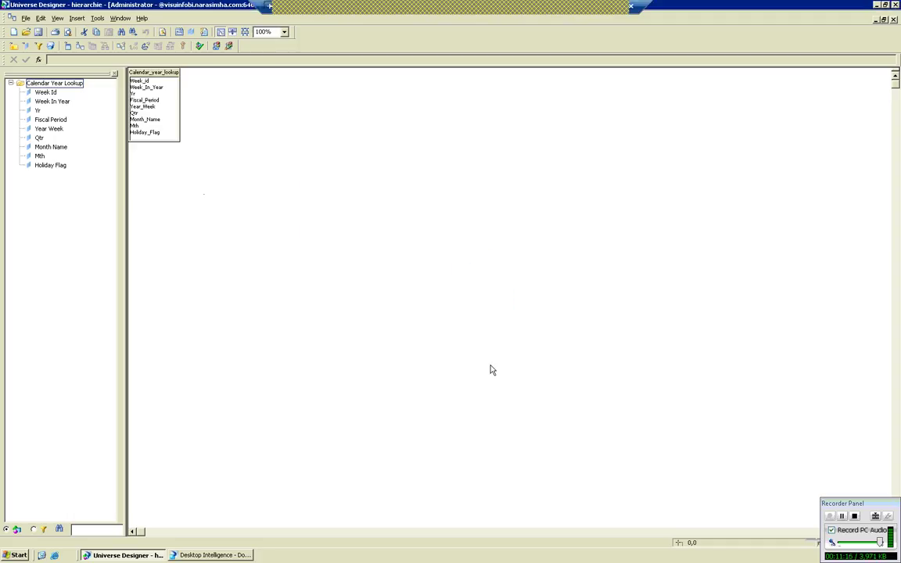
- Refresh the list of available universes in Desktop Intelligence
left_click(44, 242)
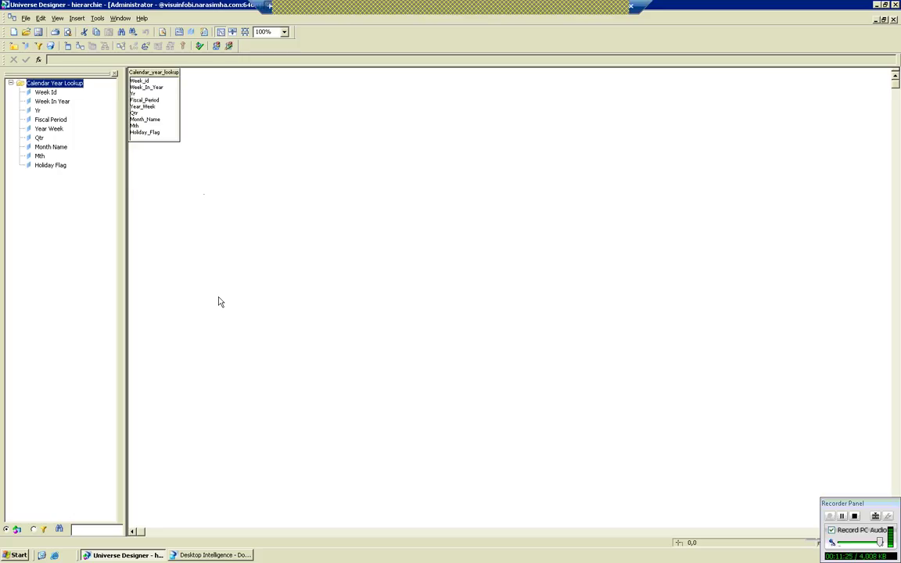
left_click(232, 555)
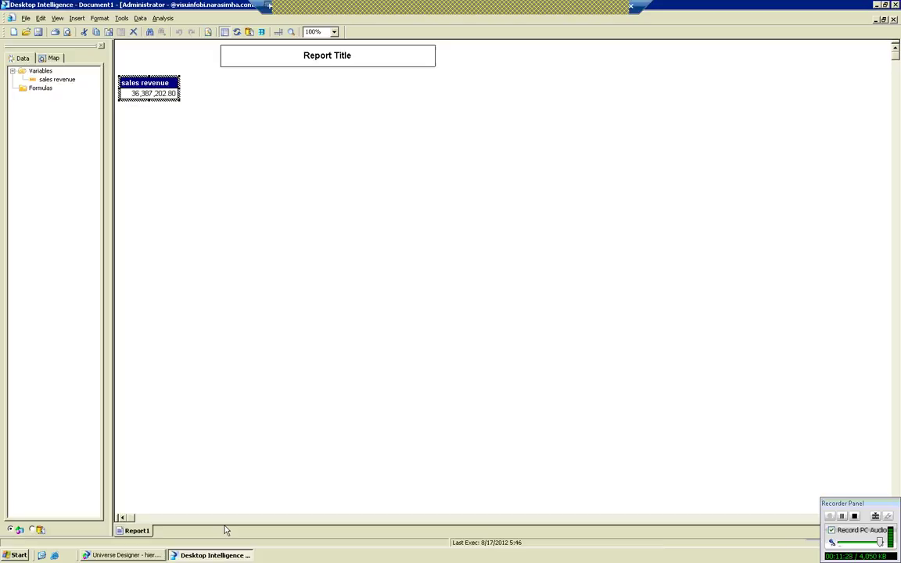
left_click(121, 18)
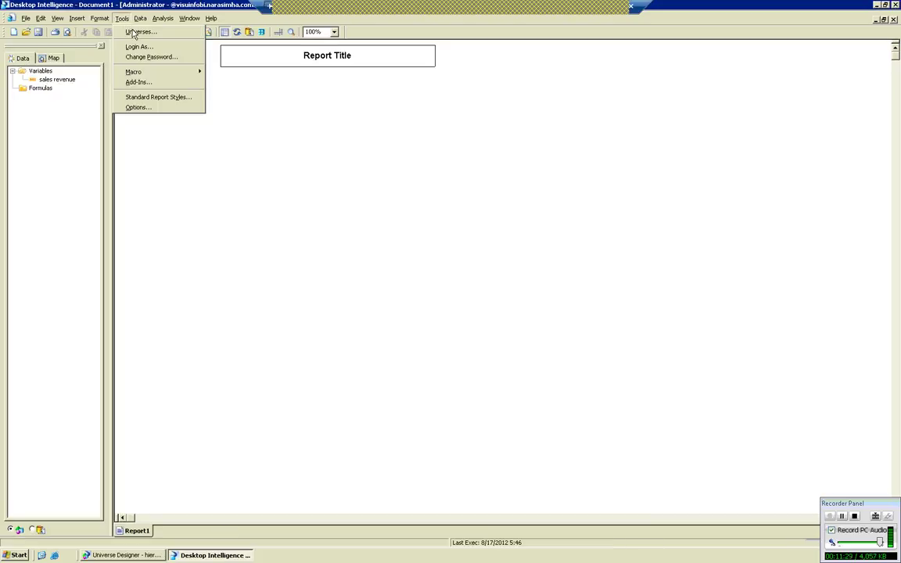
left_click(139, 30)
left_click(447, 368)
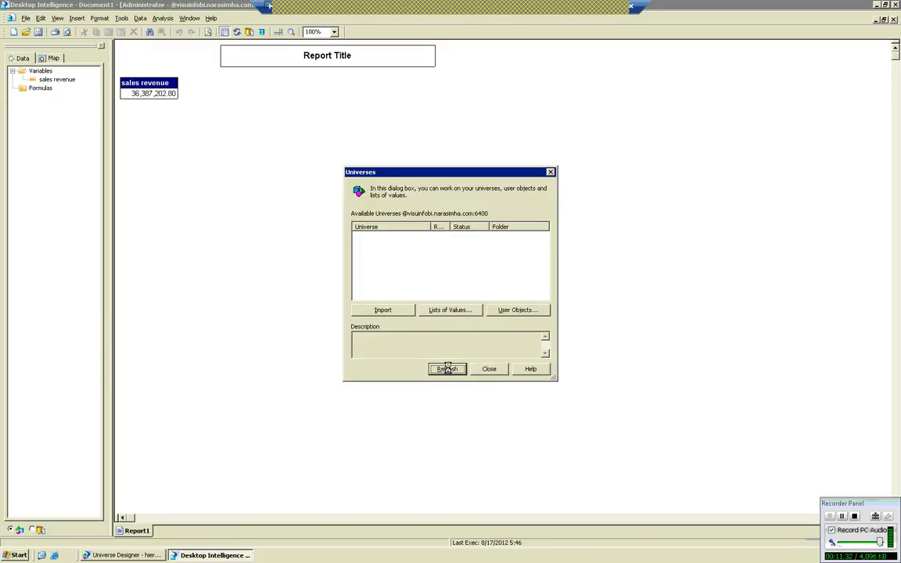
left_click(488, 369)
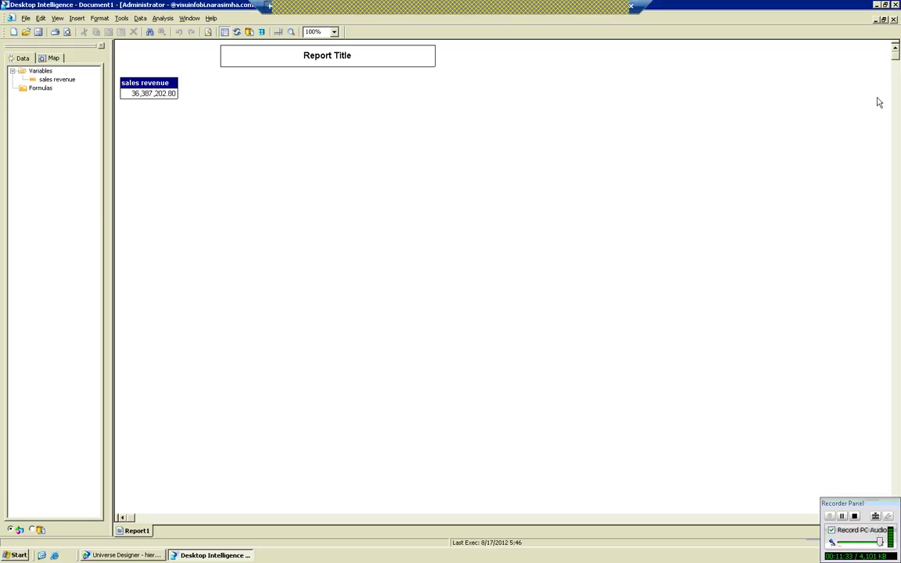
- Close Document1 without saving and start a new standard report on the hierarchie universe
left_click(895, 19)
left_click(477, 293)
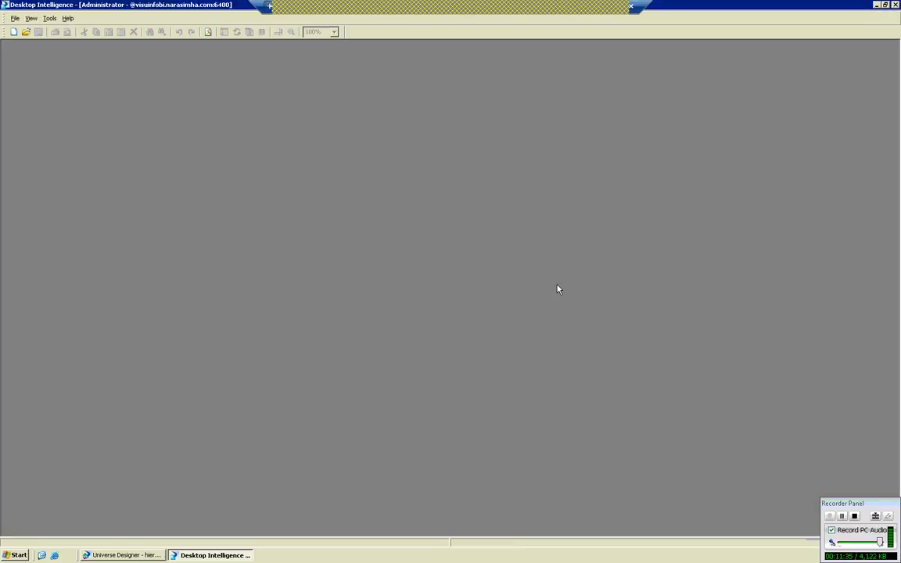
left_click(13, 32)
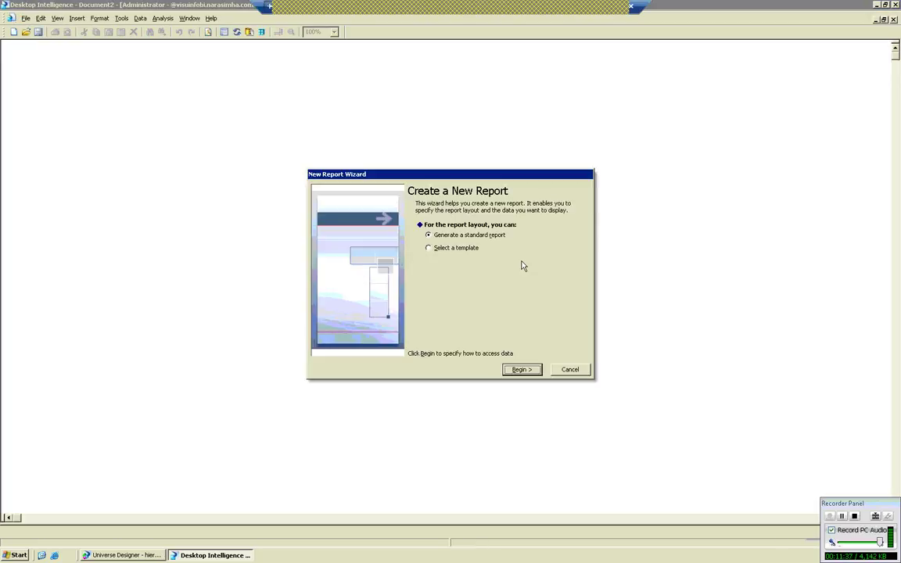
left_click(522, 369)
left_click(521, 369)
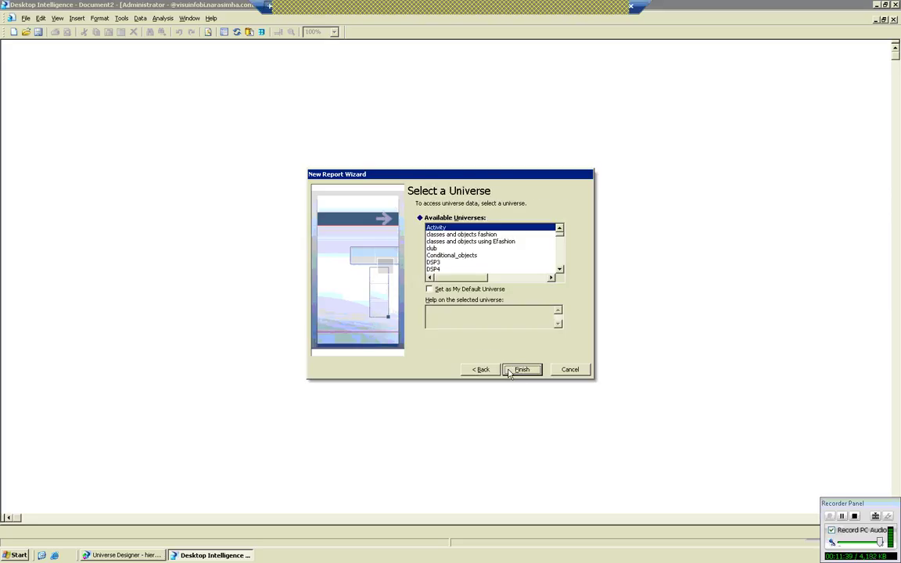
left_click(482, 263)
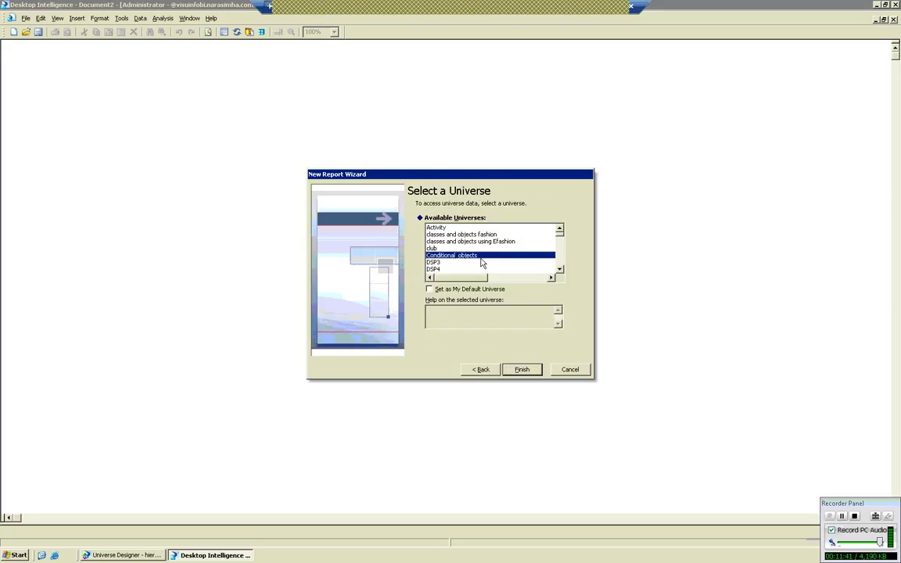
key("h")
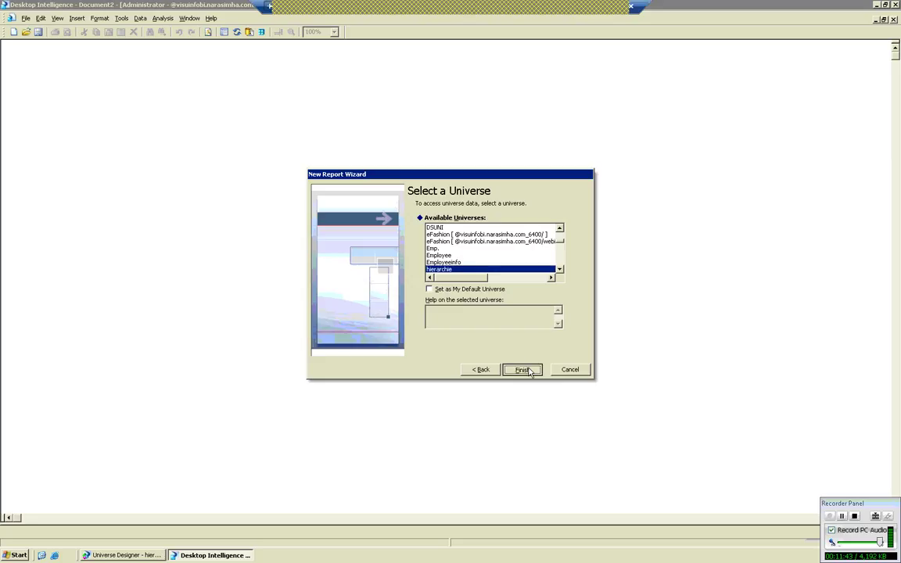
left_click(522, 369)
- Add Yr from Calendar Year Lookup to the query and run it
left_click(81, 86)
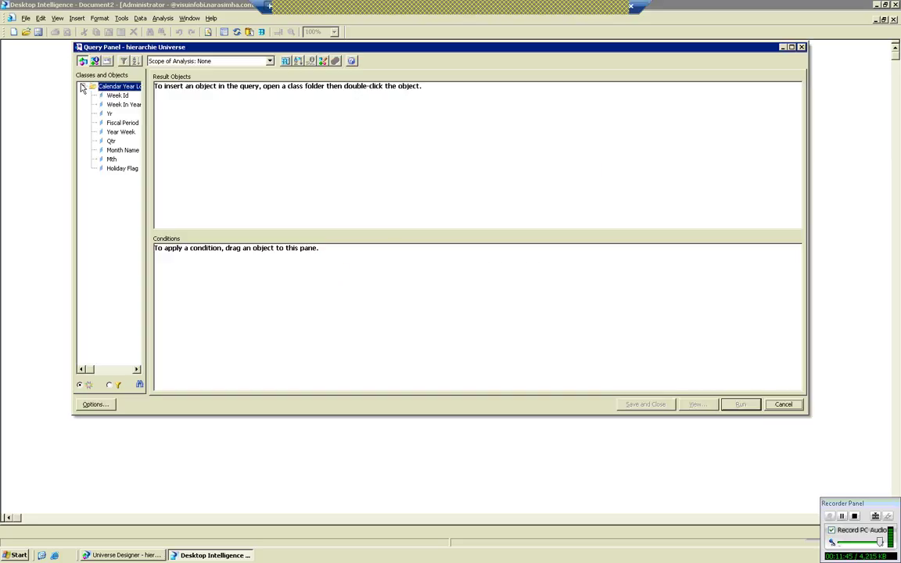
double_click(110, 113)
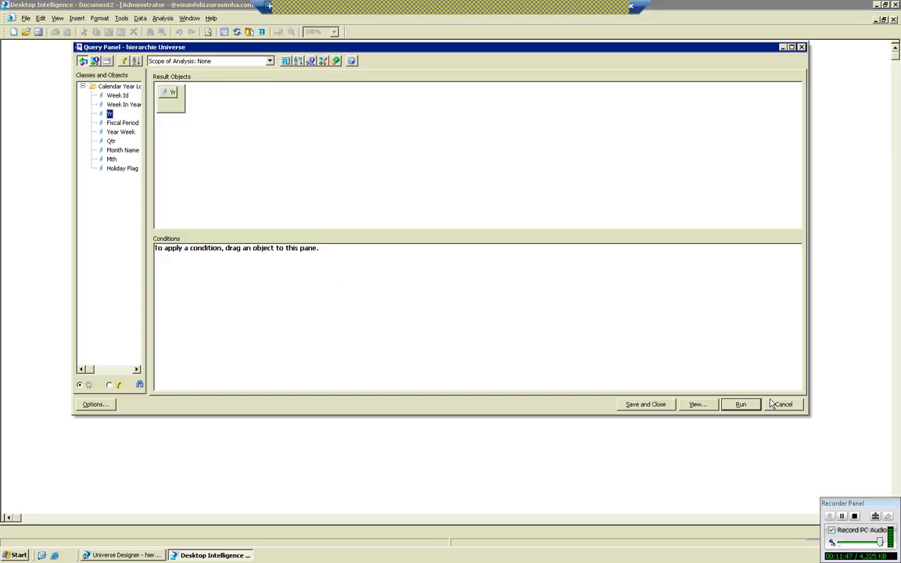
left_click(723, 407)
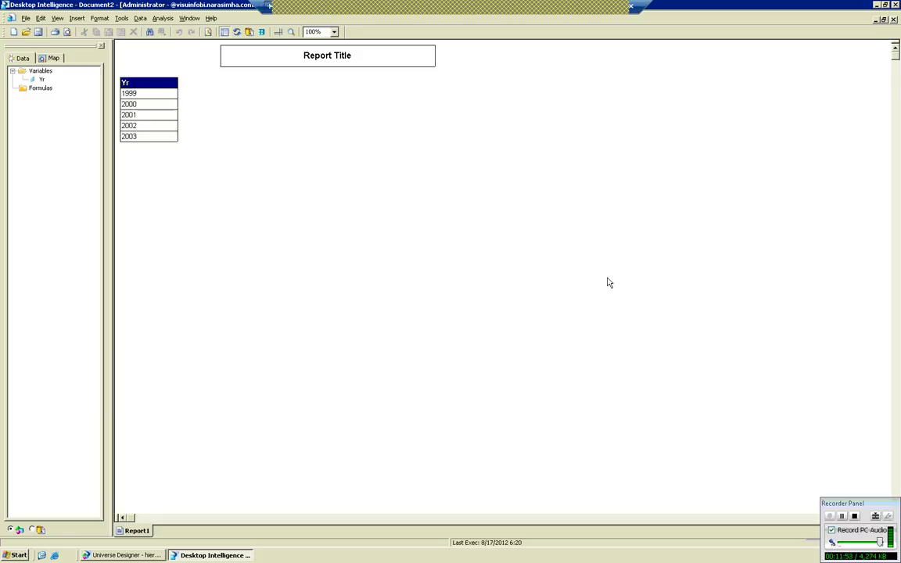
- Turn on drill mode and drill through year 1999 to its quarters
left_click(162, 18)
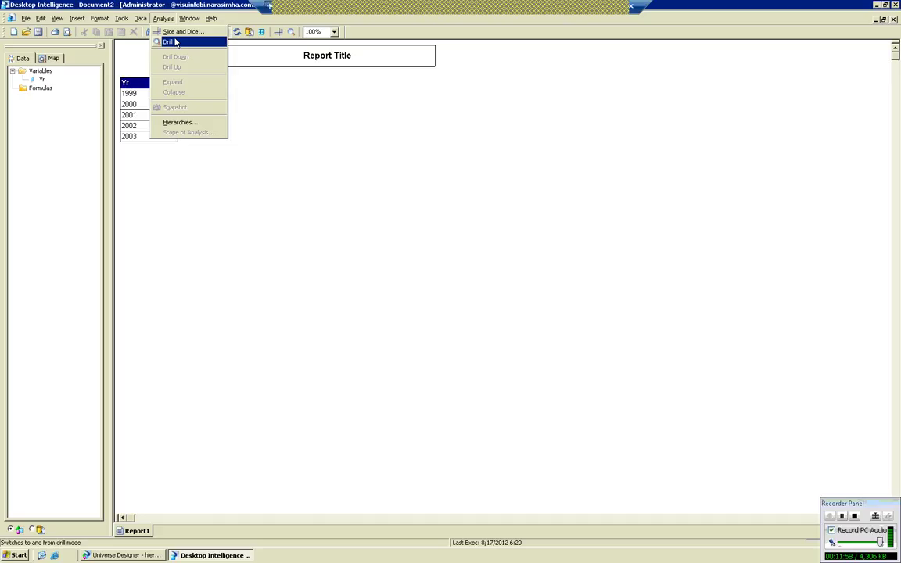
left_click(175, 43)
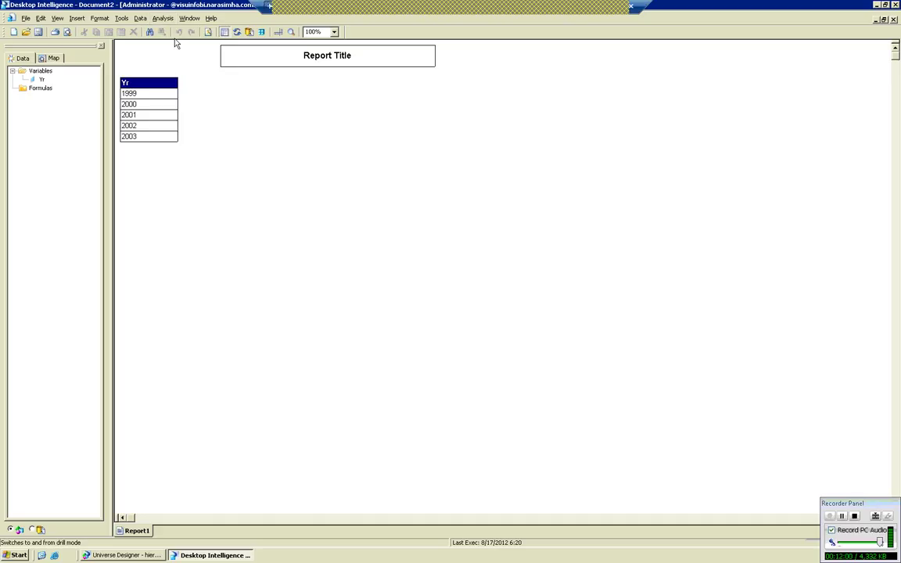
left_click(161, 98)
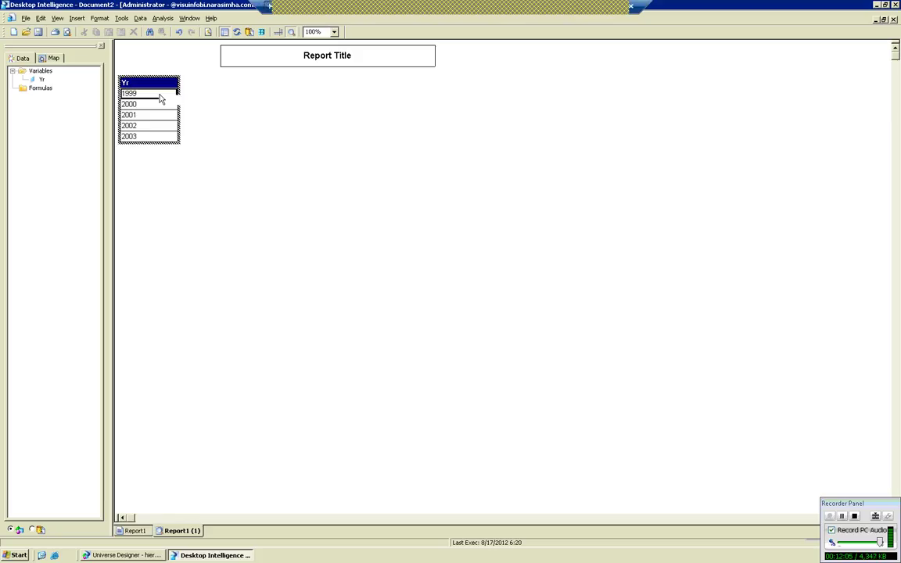
right_click(160, 98)
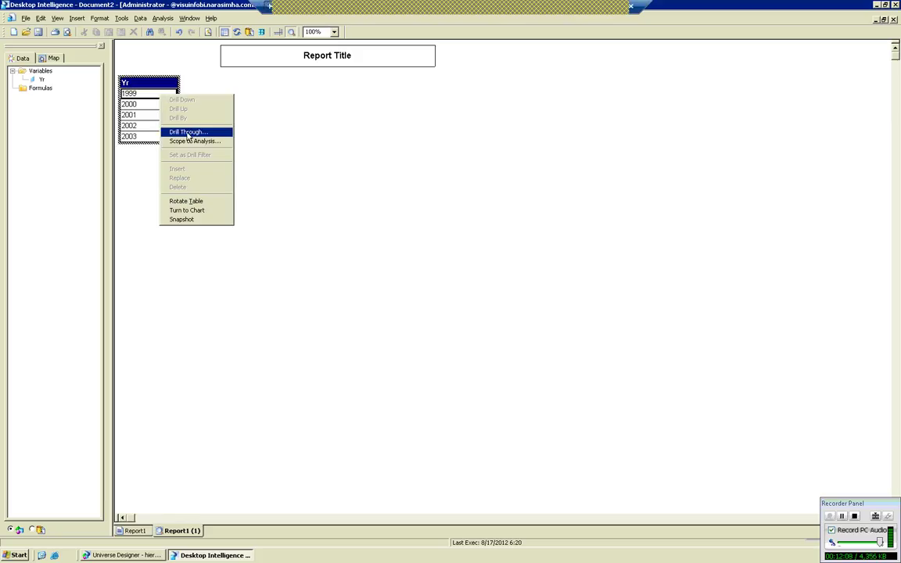
left_click(188, 133)
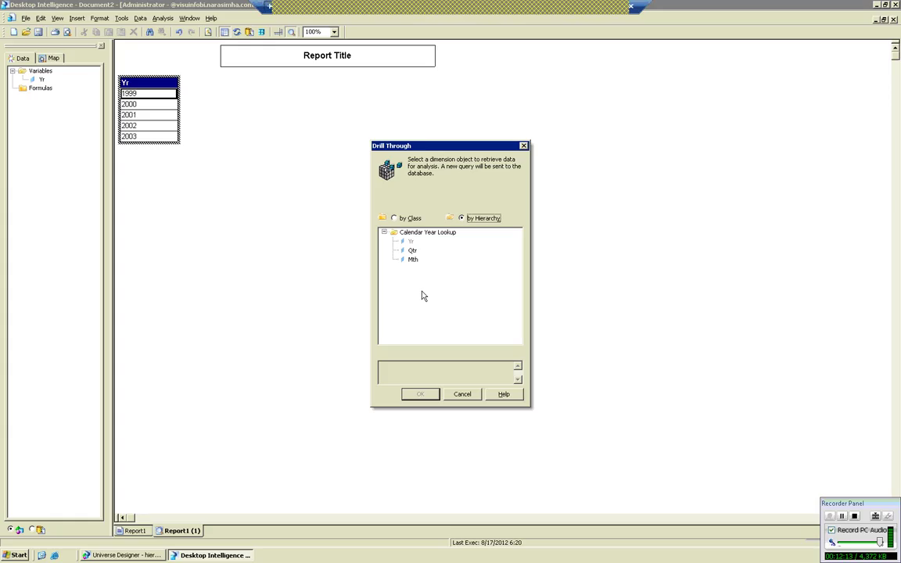
left_click(144, 555)
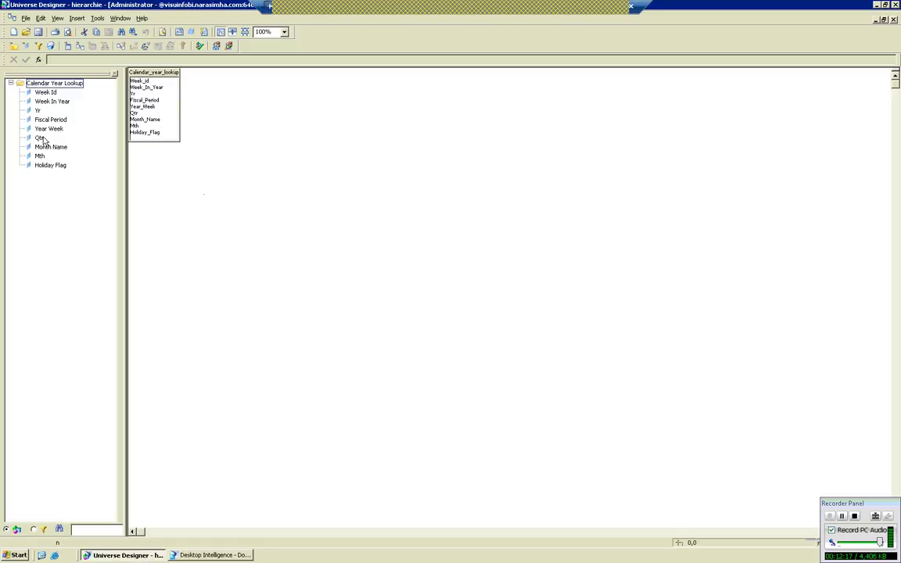
left_click(211, 555)
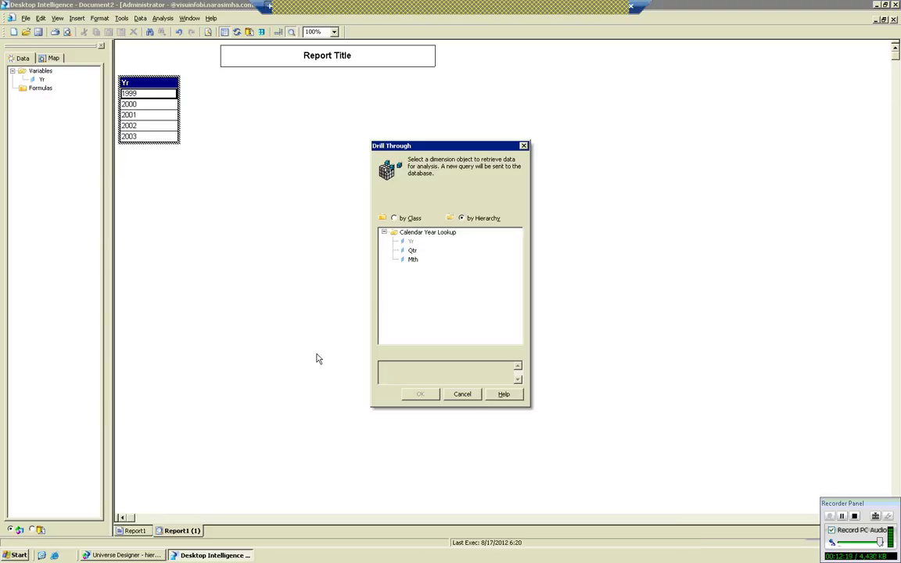
left_click(412, 259)
left_click(412, 250)
left_click(420, 394)
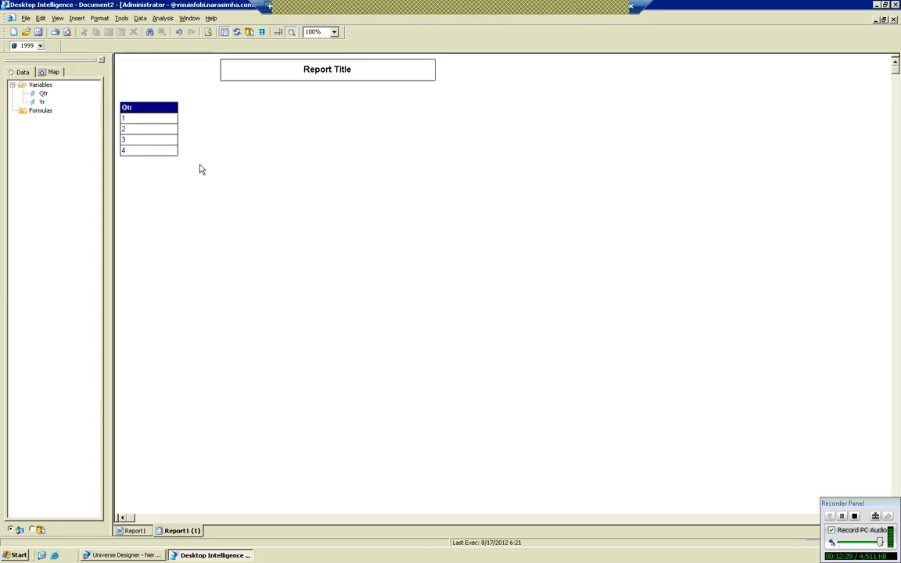
- Drill quarter 2 down to months, then back up to quarters and years
right_click(165, 130)
left_click(190, 166)
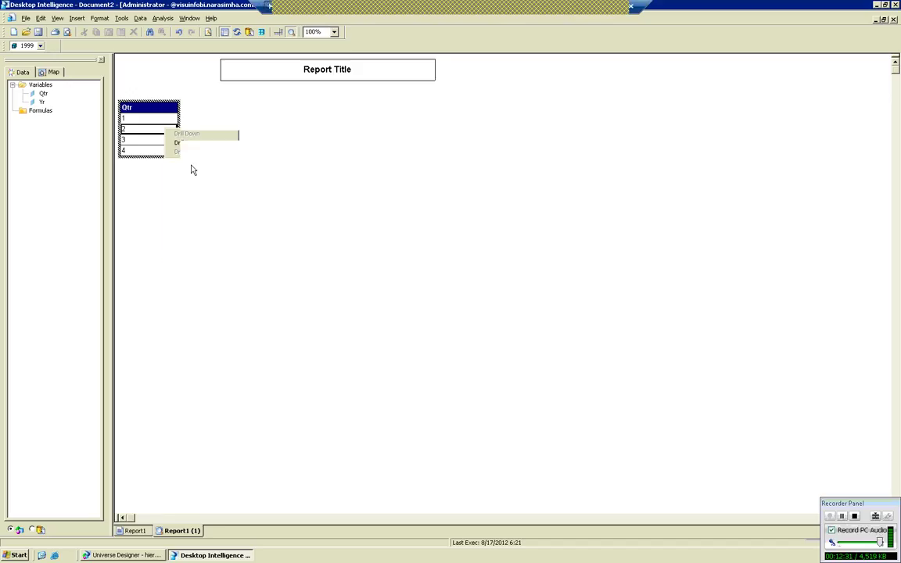
left_click(409, 259)
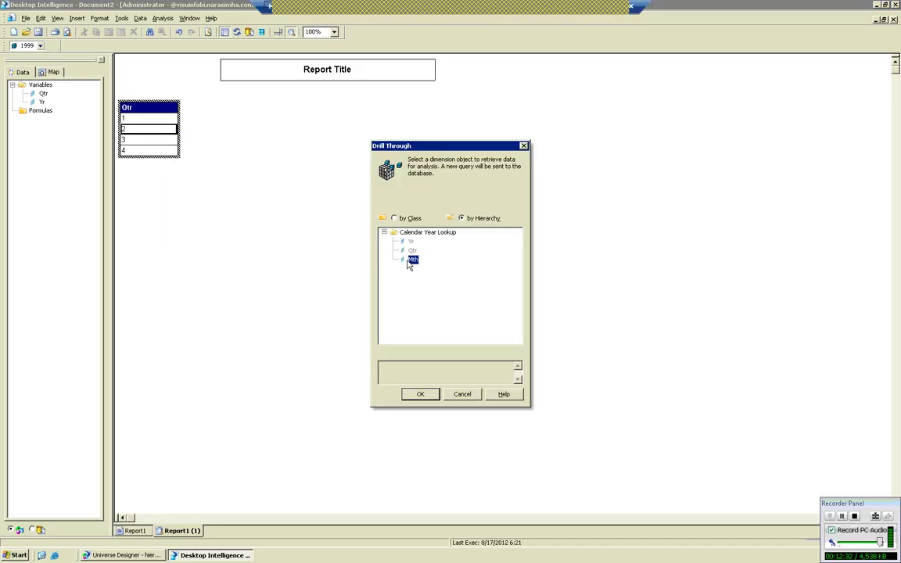
left_click(420, 395)
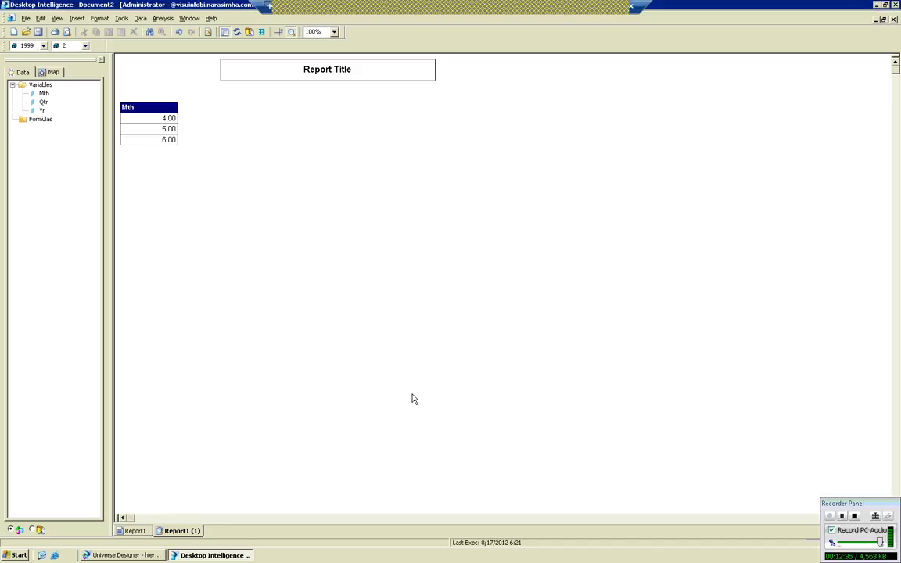
right_click(172, 119)
left_click(180, 139)
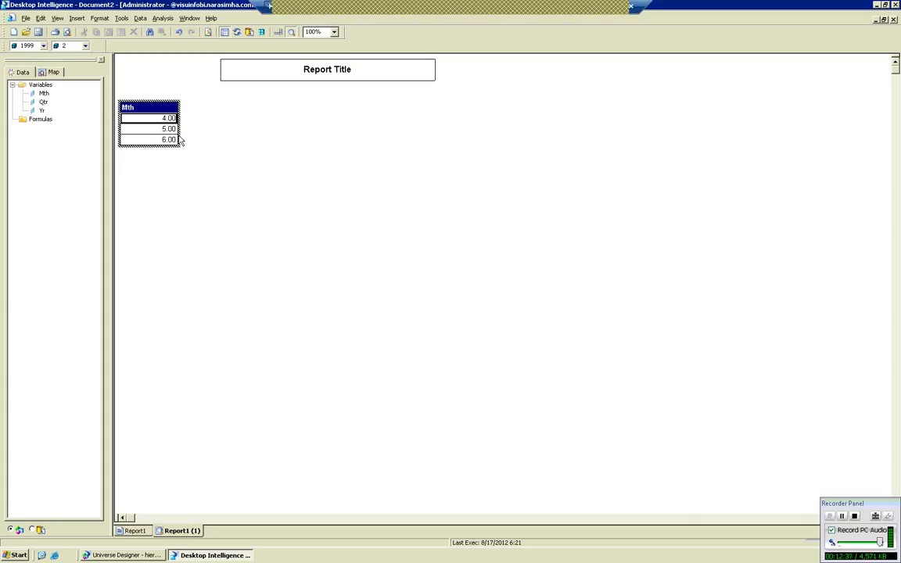
right_click(169, 130)
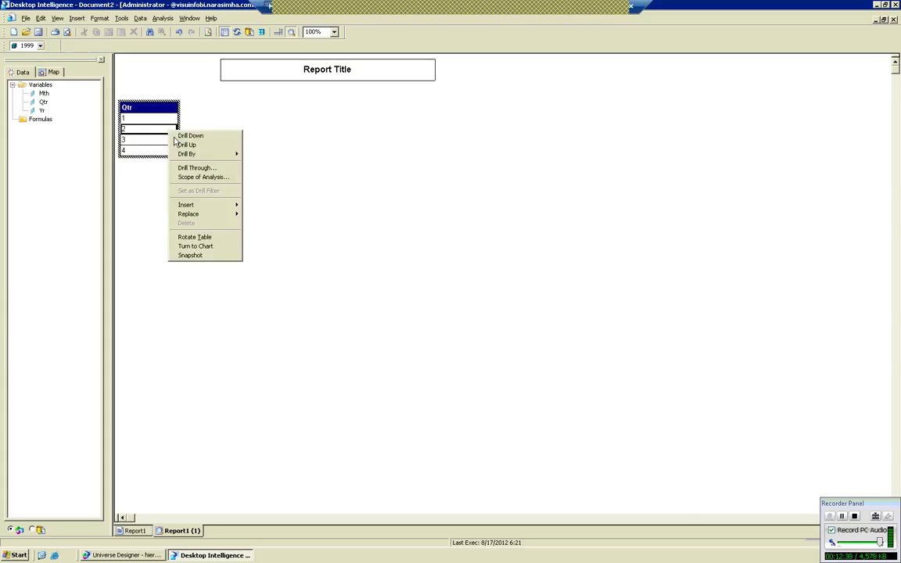
left_click(181, 145)
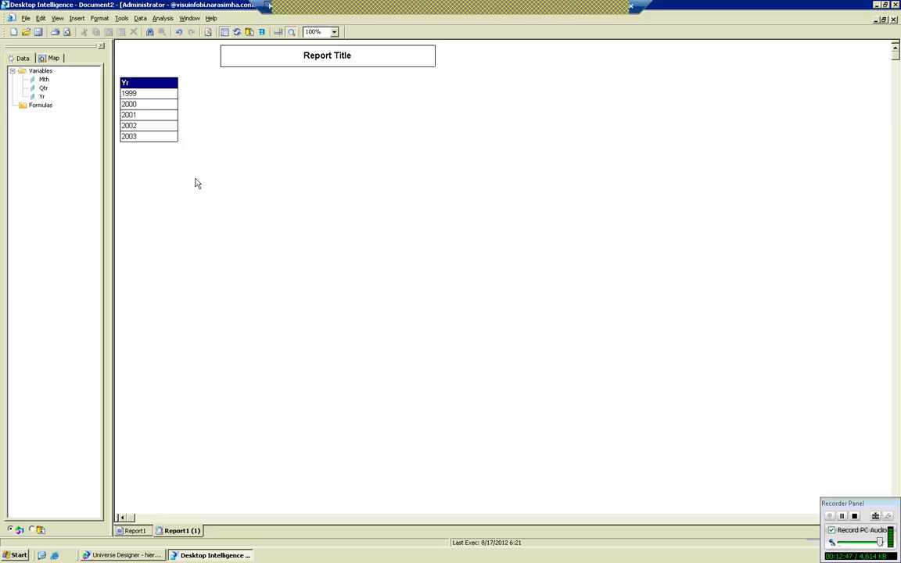
- Drill 2001 down into its quarters and keep 2001 as the drill filter
right_click(171, 117)
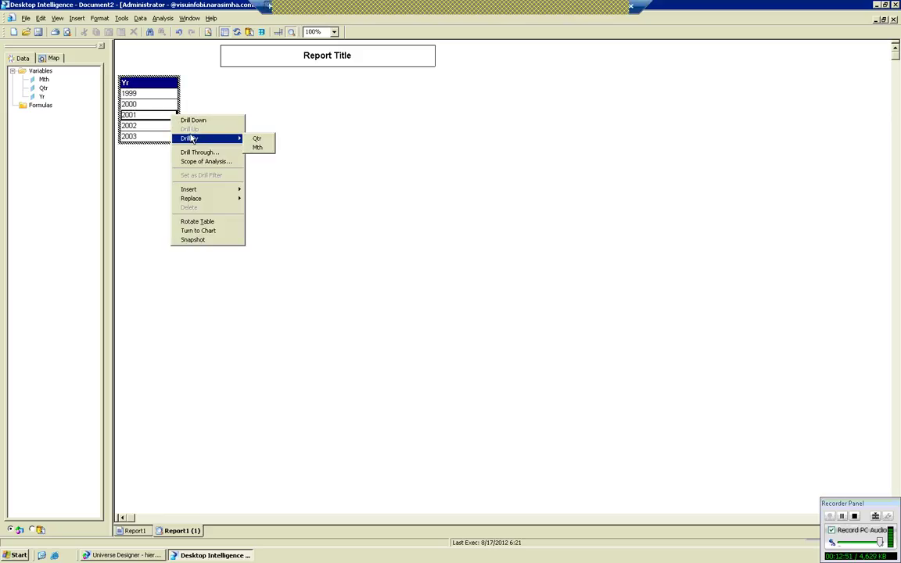
left_click(194, 121)
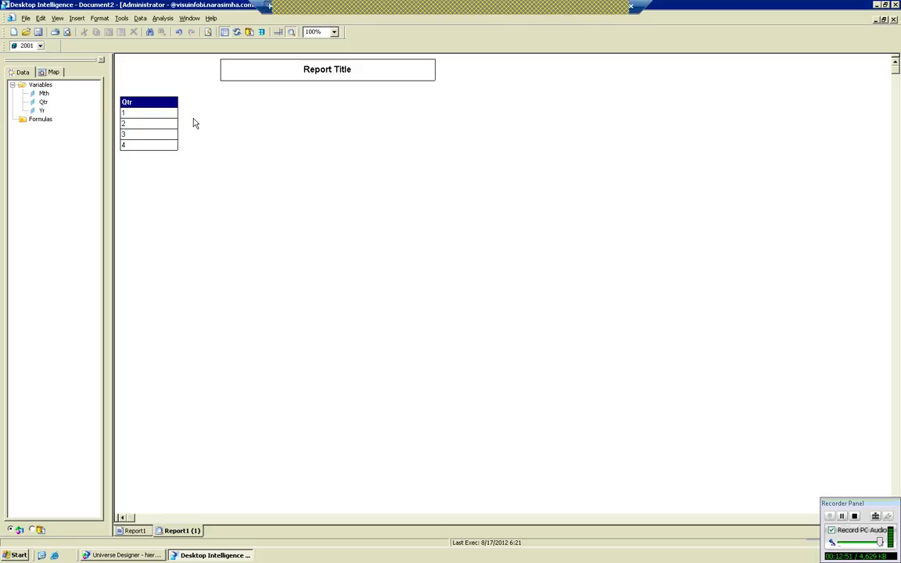
left_click(41, 47)
left_click(40, 47)
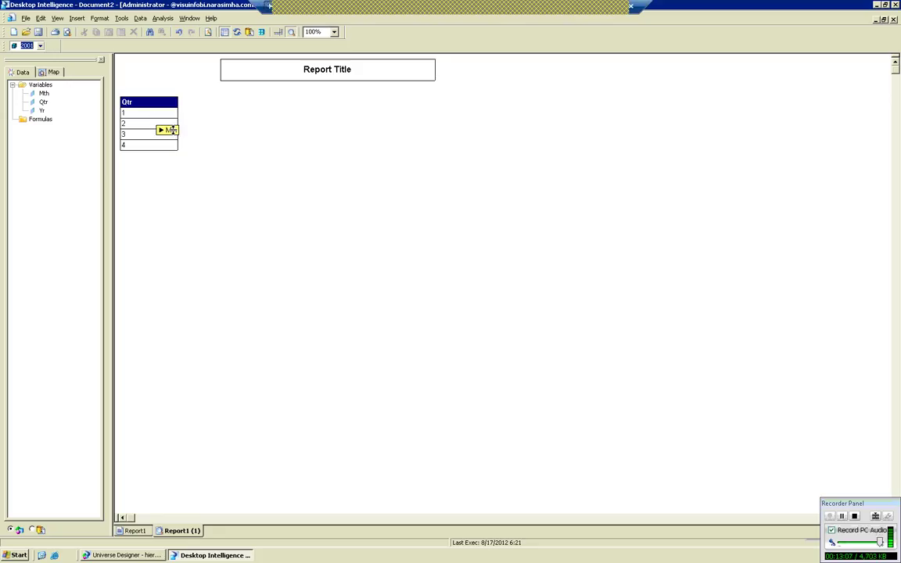
left_click(155, 551)
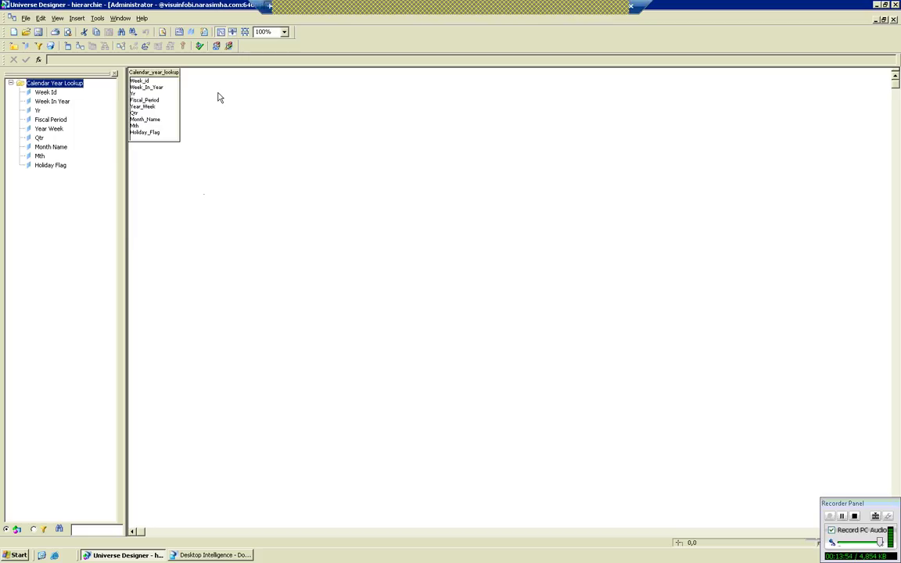
- Add the note 'if the end user is sap waerhouse---' below the hierarchy notes
key("alt+Tab")
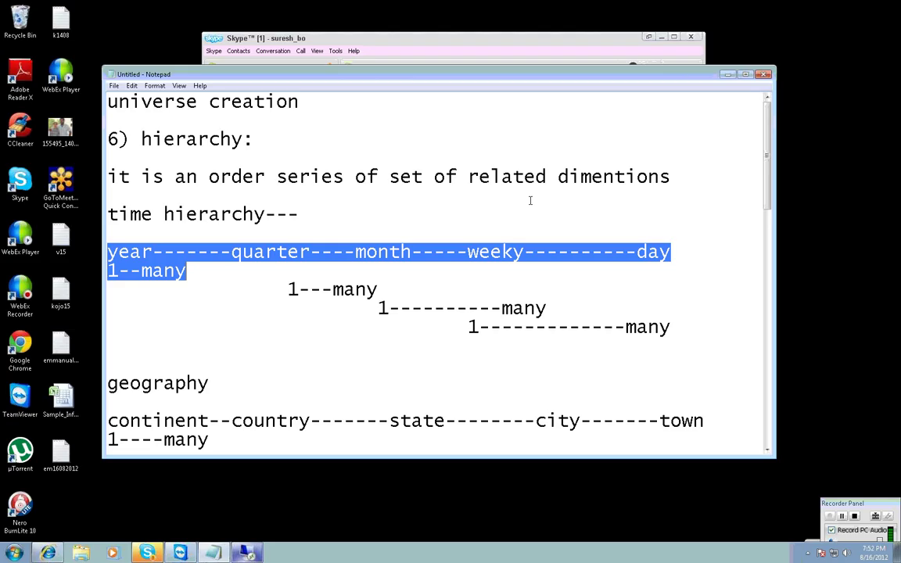
left_click(547, 307)
scroll(517, 388, "down", 10)
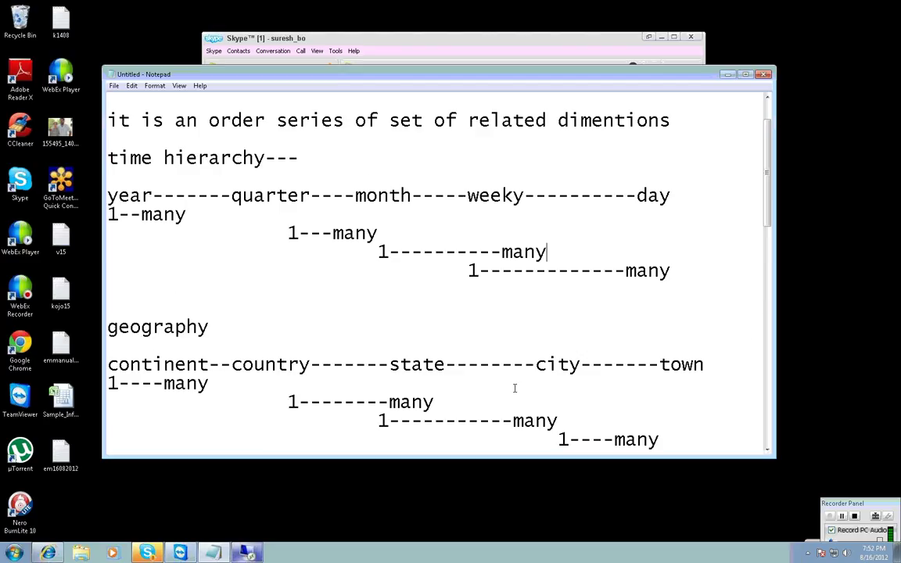
left_click(422, 428)
key("Return")
key("Return")
key("Return")
type("if")
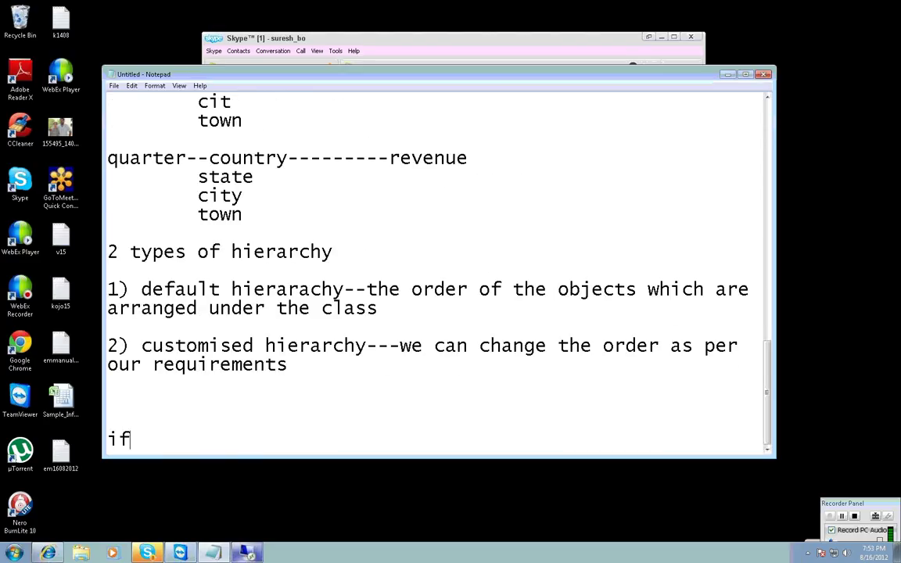
type(" the end user is s")
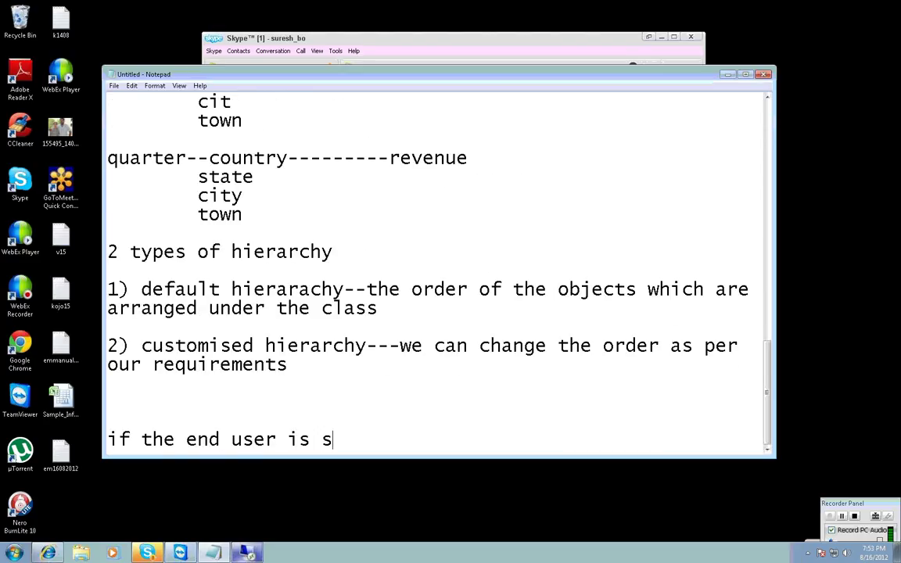
type("ap waerhouse")
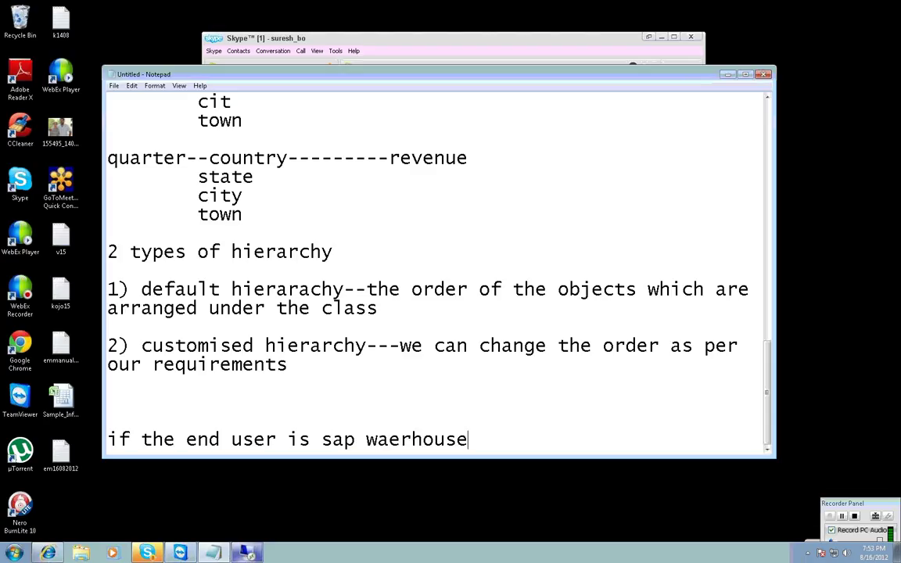
type("---")
key("Return")
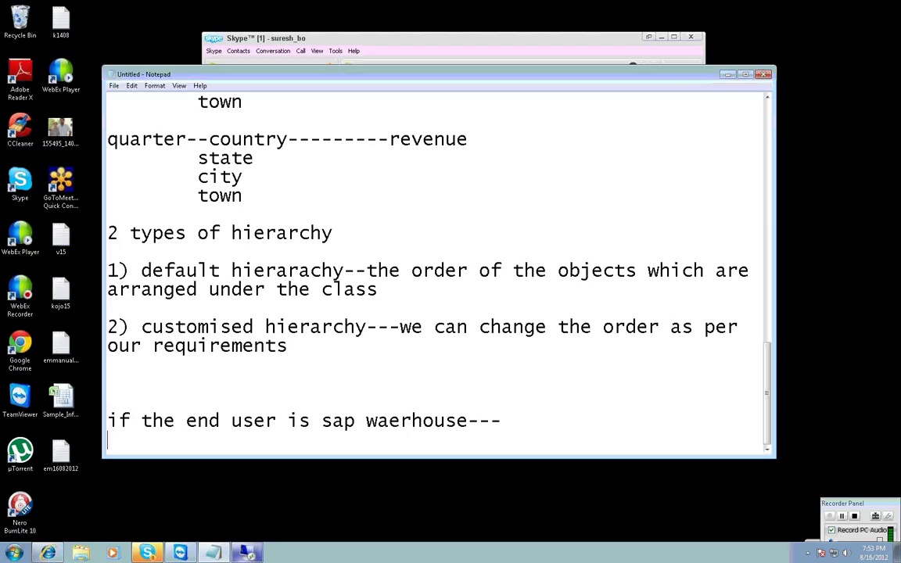
key("Return")
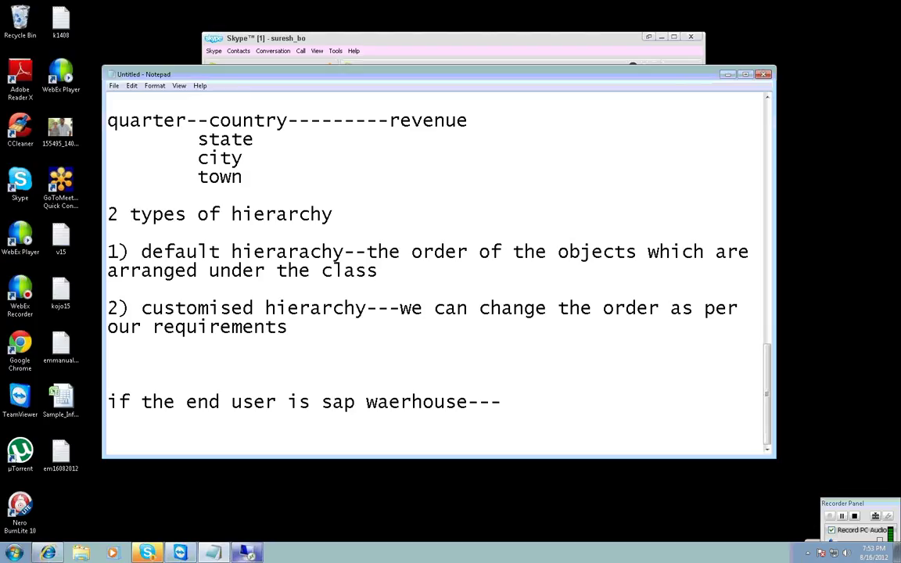
- Add 'sap integration kit--------' and a line saying it must be installed in the BO system
type("sap integra")
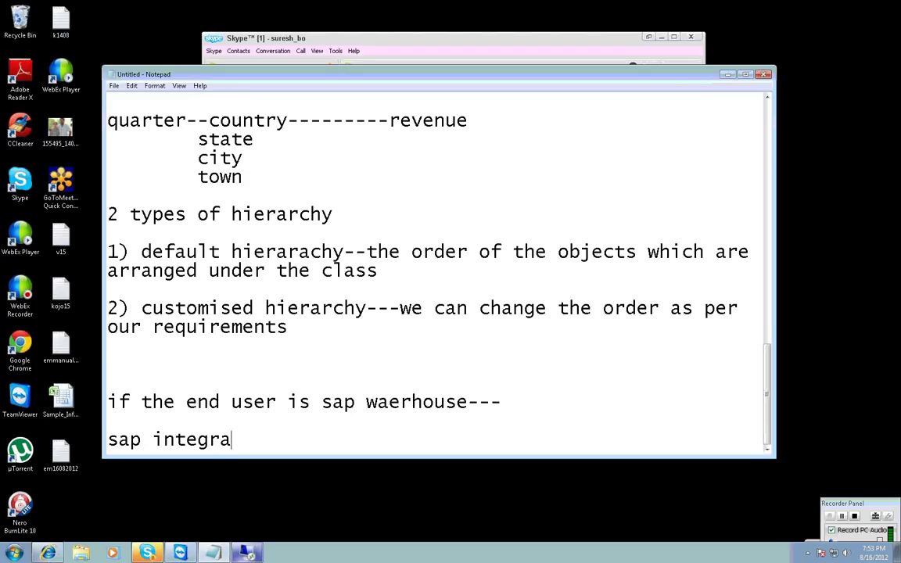
type("tion kji")
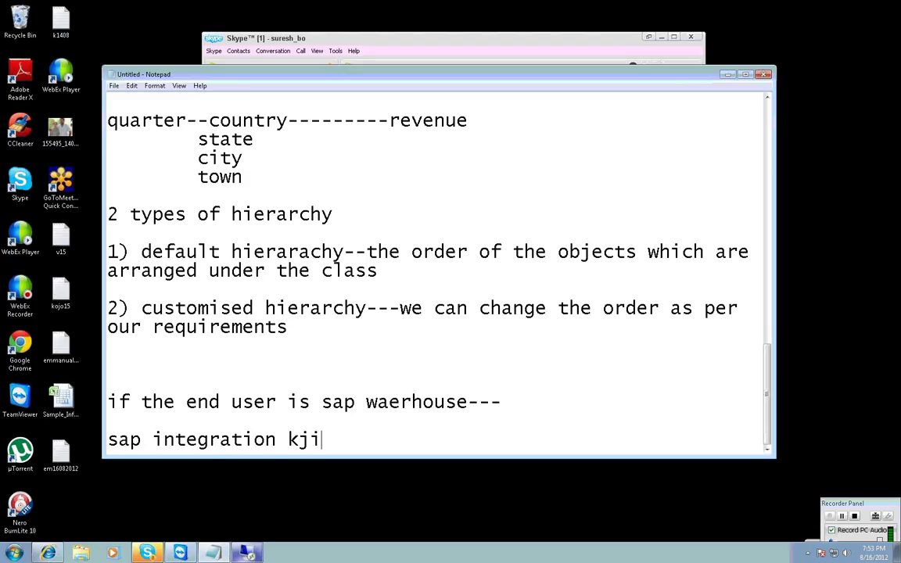
key("BackSpace")
key("BackSpace")
type("it--------")
key("Return")
type("i have ")
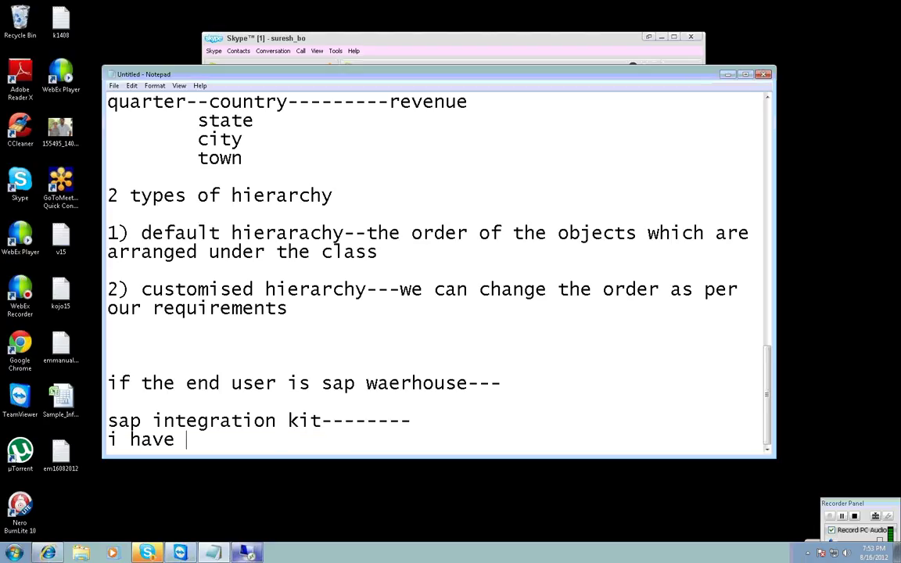
type("to install t")
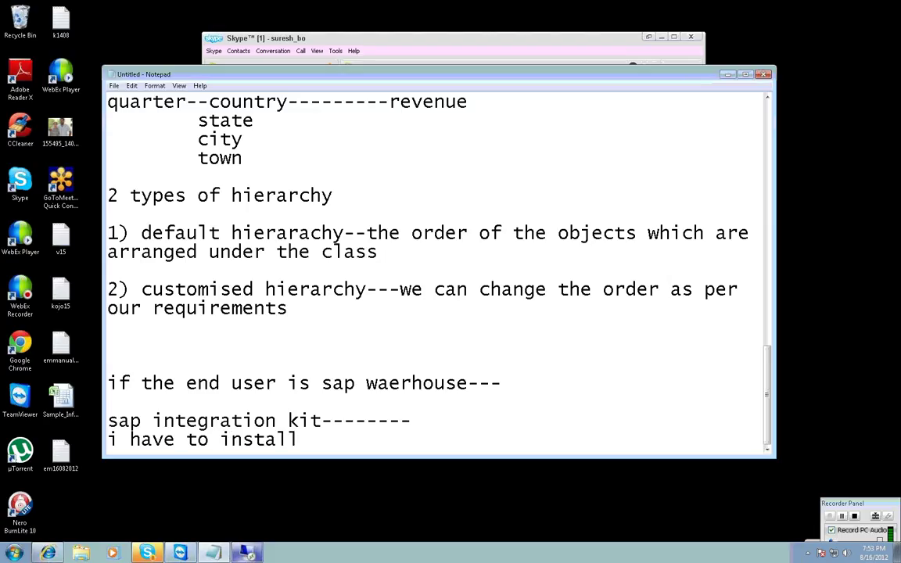
key("BackSpace")
type("in")
type(" my bos s")
key("BackSpace")
key("BackSpace")
key("BackSpace")
type("s")
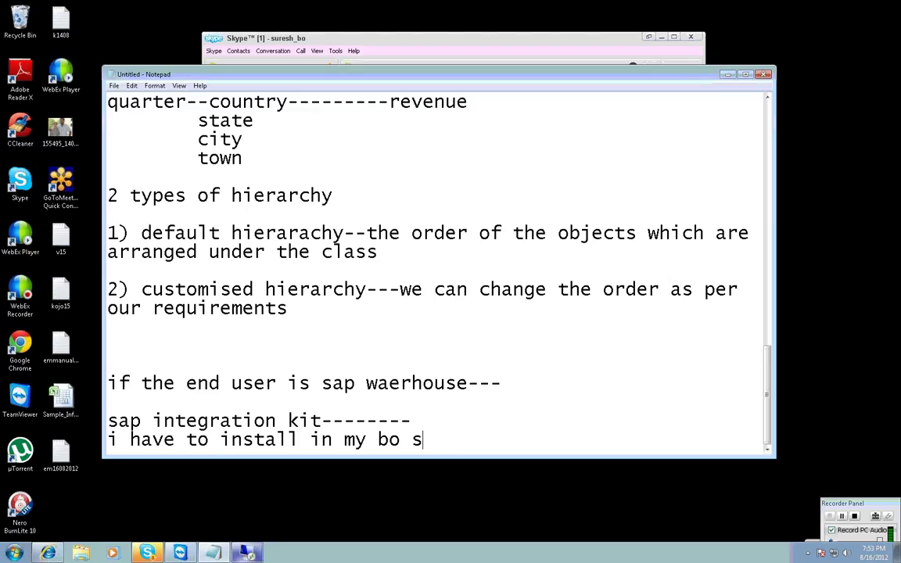
type("ystem")
key("Return")
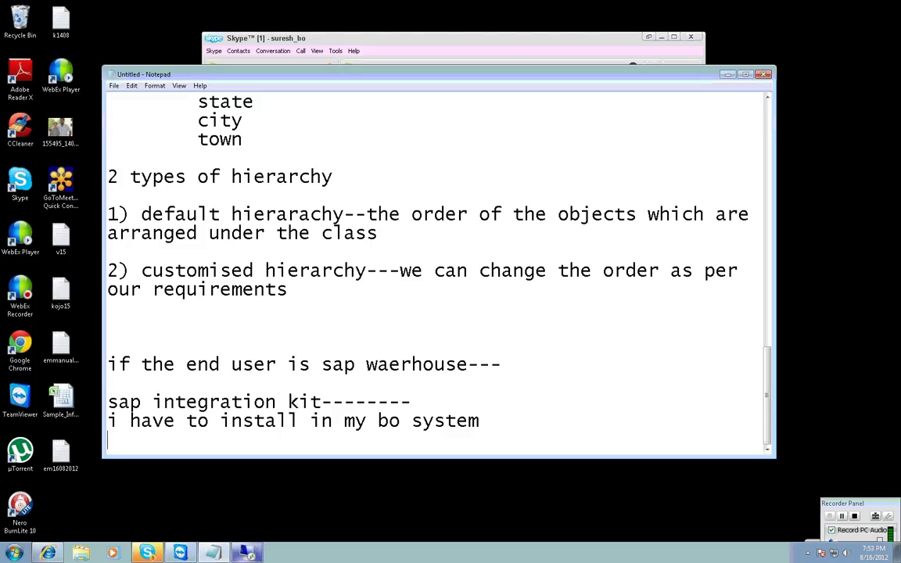
key("Return")
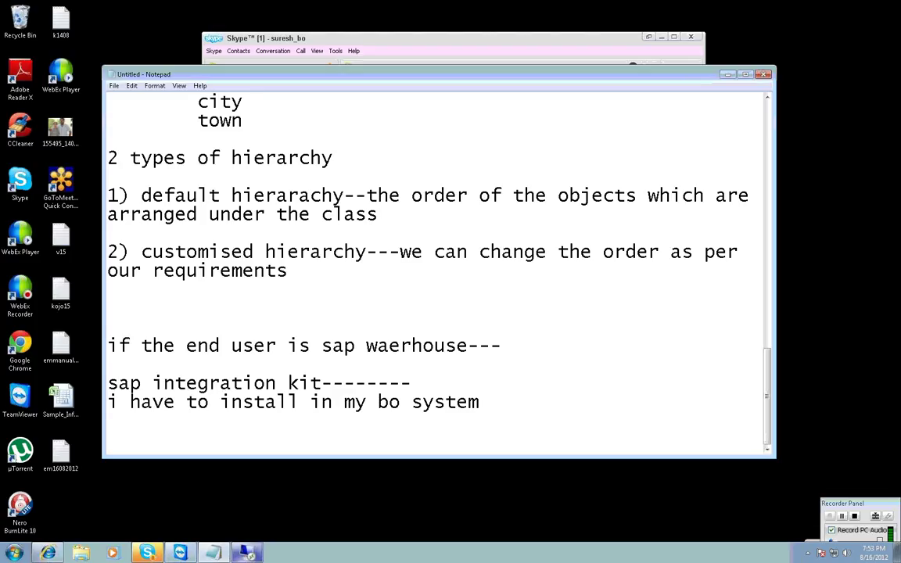
key("alt+Tab")
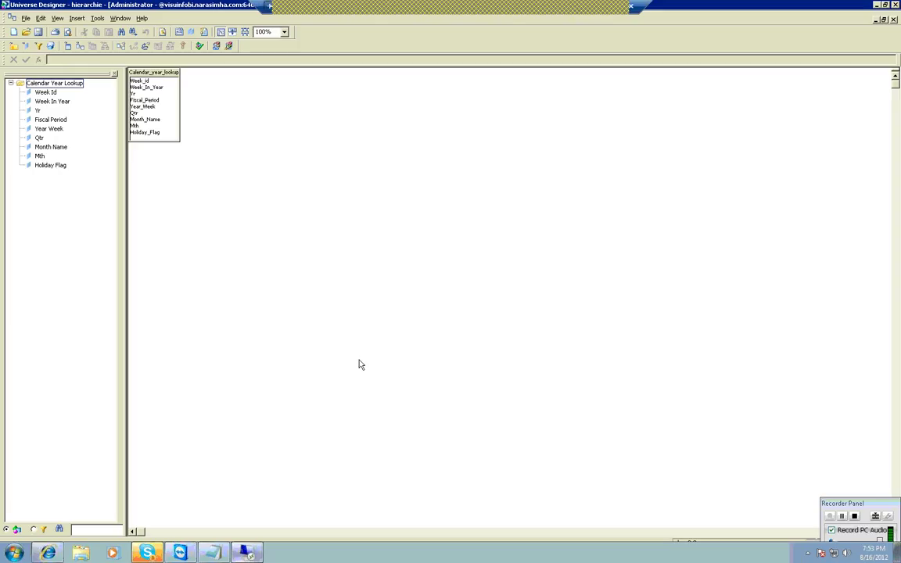
- Minimize Universe Designer and leave the remote session for the local desktop
key("super+d")
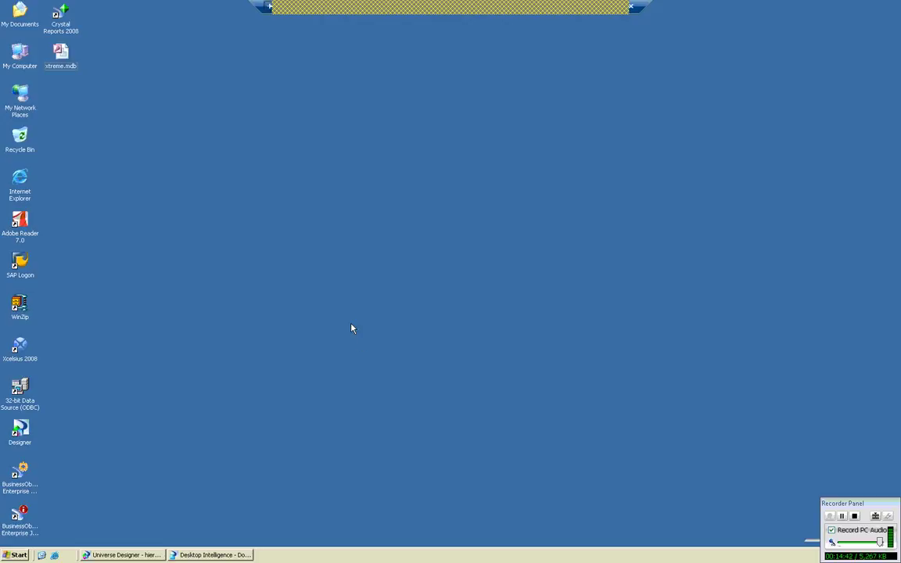
left_click(20, 432)
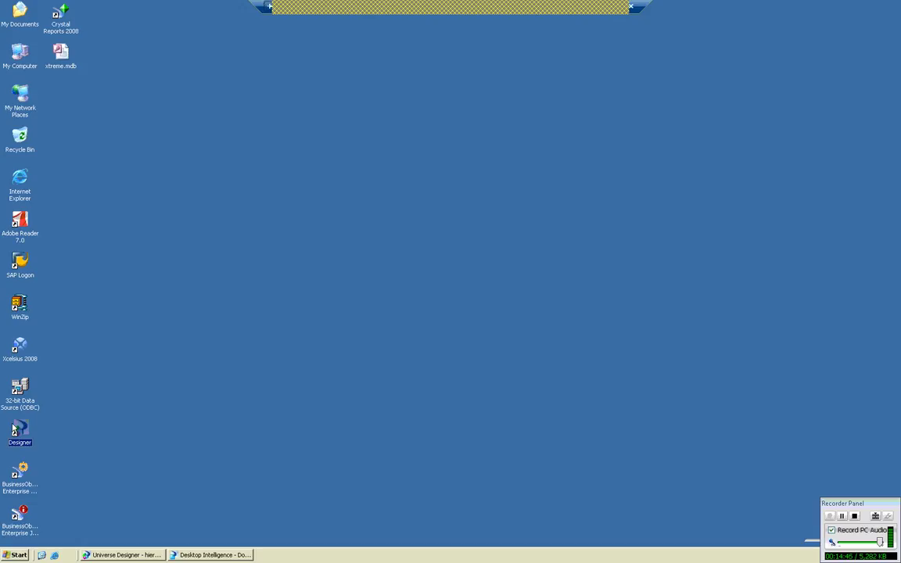
left_click(609, 10)
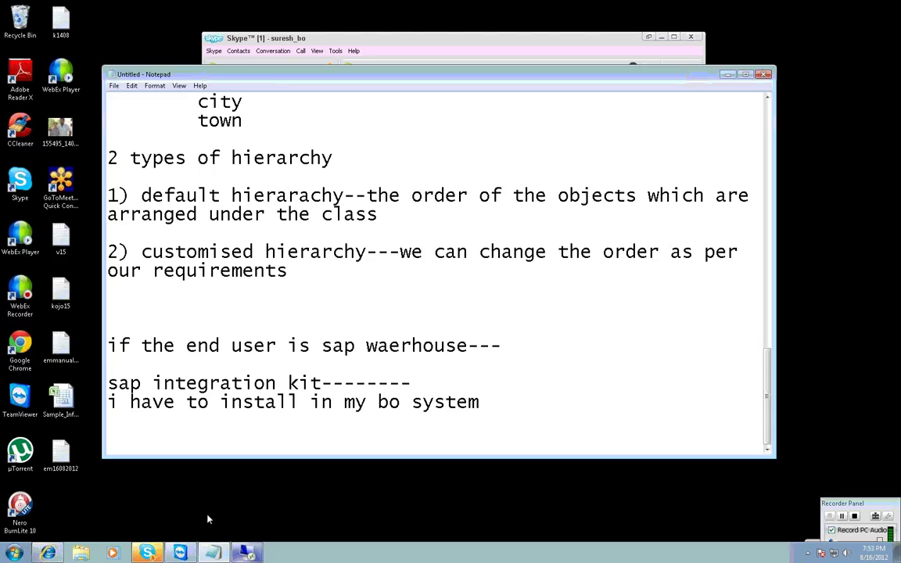
- Browse to BO (D:) > Classes in Explorer and select the credentials text file
key("super+e")
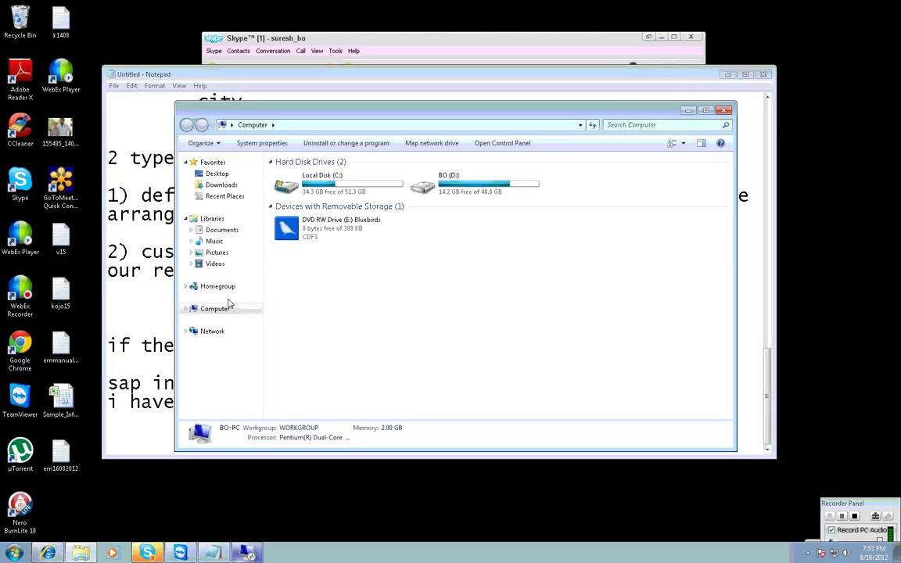
double_click(450, 181)
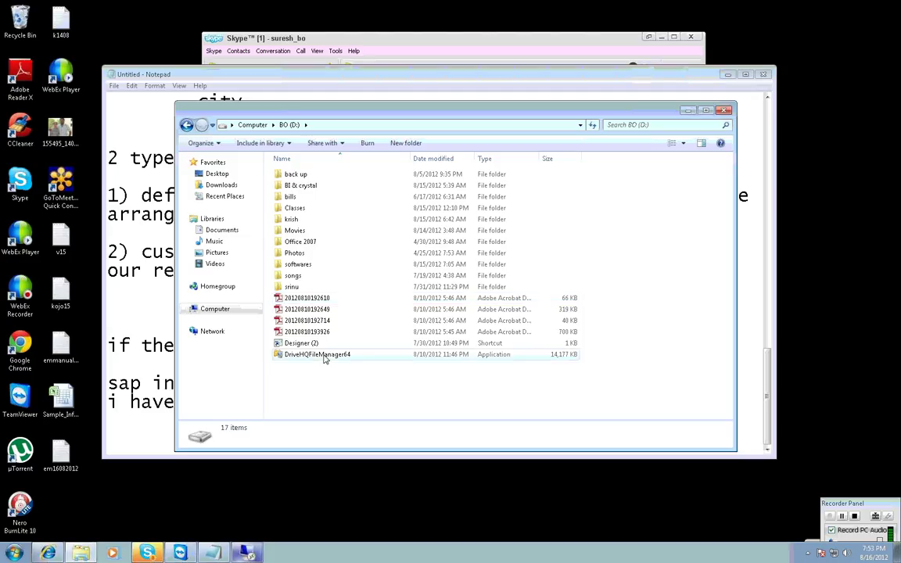
double_click(317, 211)
left_click(306, 289)
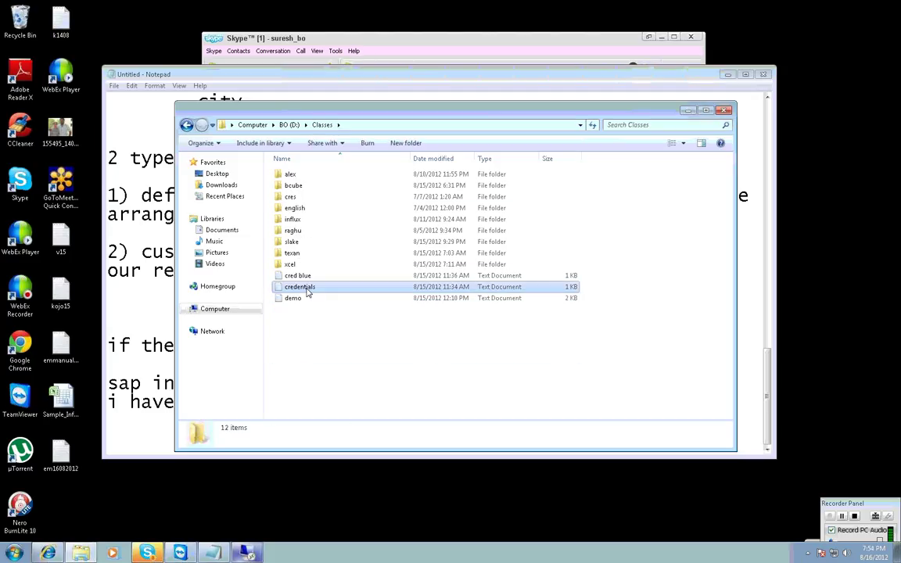
- Open credentials.txt and insert a blank line before the BI server details
double_click(307, 289)
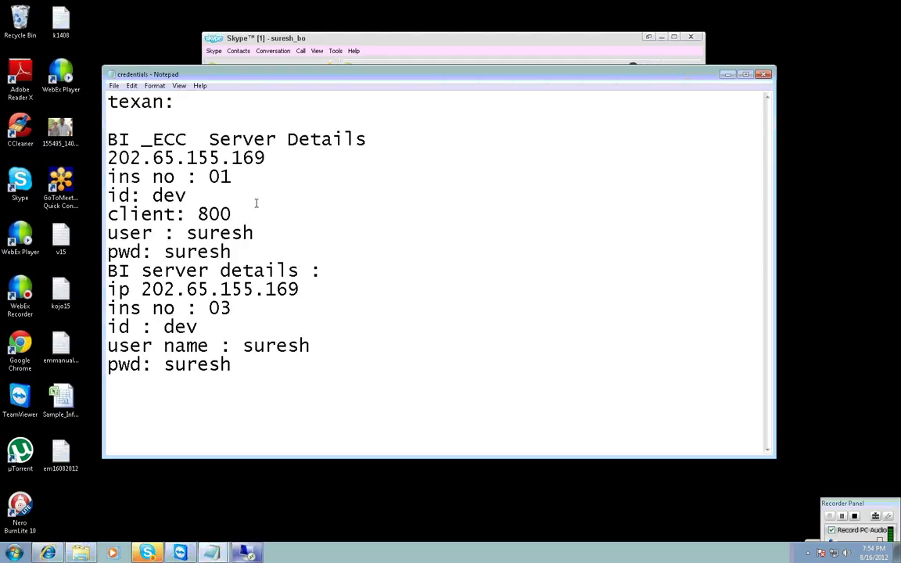
left_click(109, 270)
key("Return")
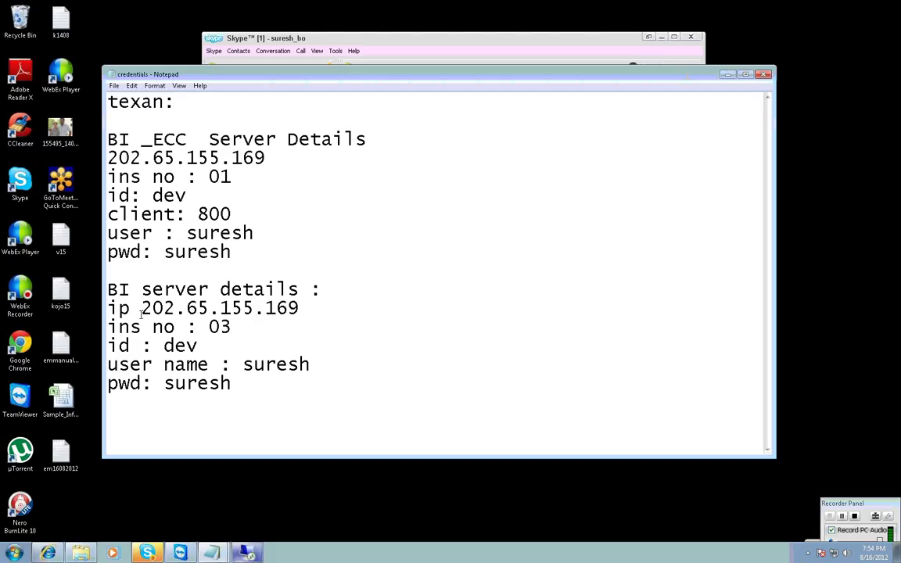
- Highlight the BI server IP address, instance number 03, and system id and user name lines
left_click_drag(141, 308, 299, 308)
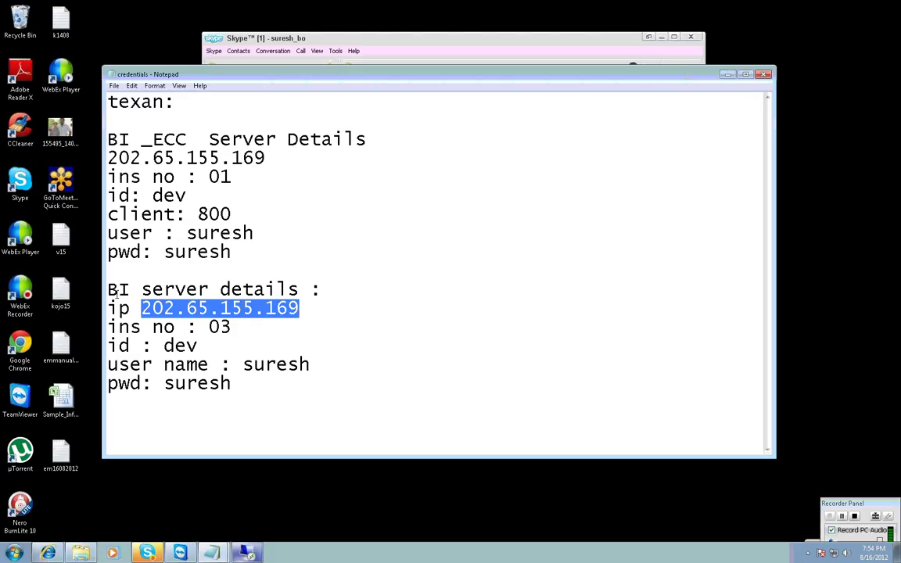
left_click_drag(108, 290, 312, 307)
left_click_drag(209, 326, 240, 329)
left_click_drag(164, 346, 209, 364)
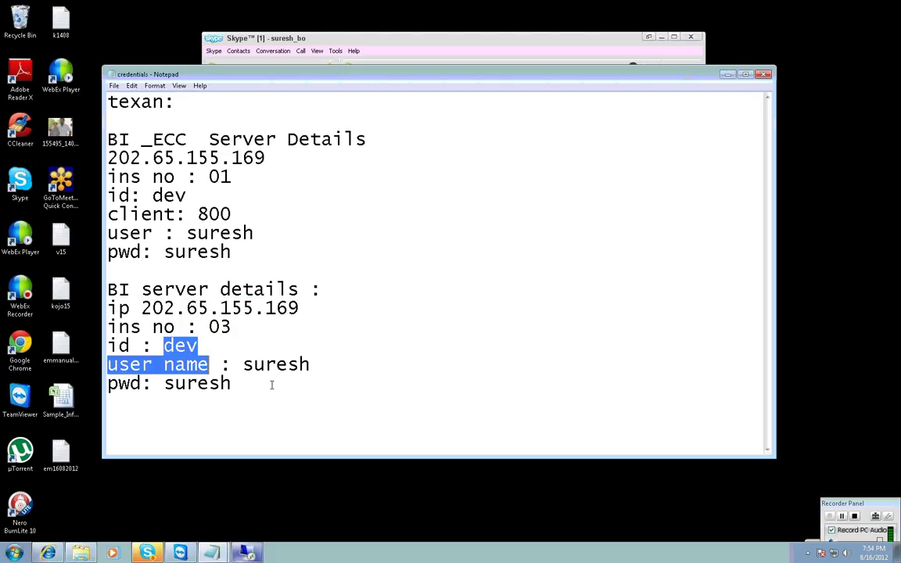
left_click(244, 366)
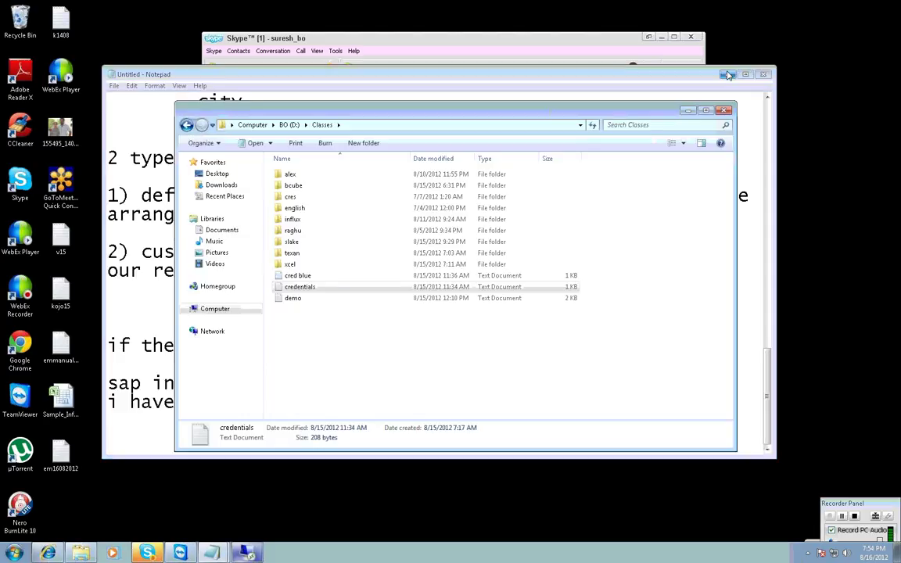
- Add the note line 'i have to create an universe' below the integration kit notes
left_click(579, 77)
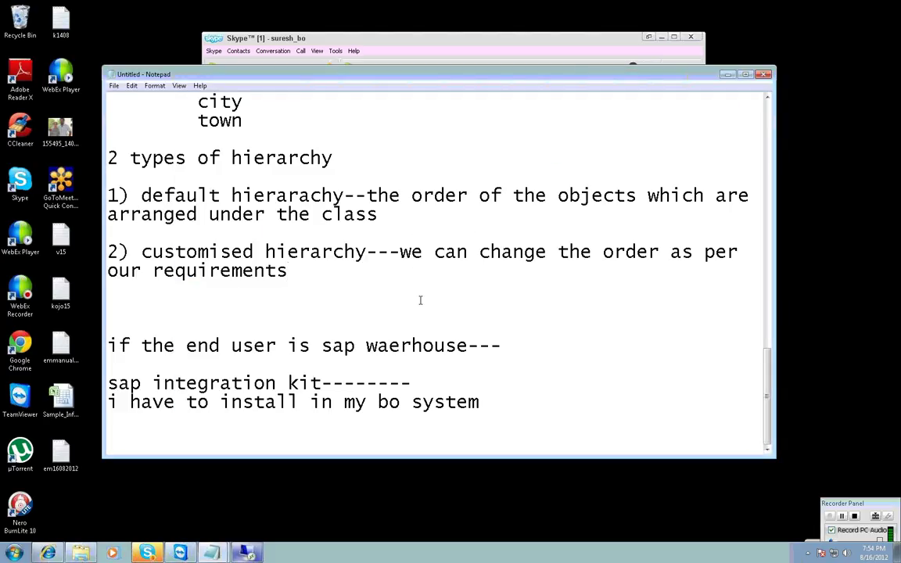
left_click(480, 402)
key("Return")
left_click_drag(354, 415, 111, 386)
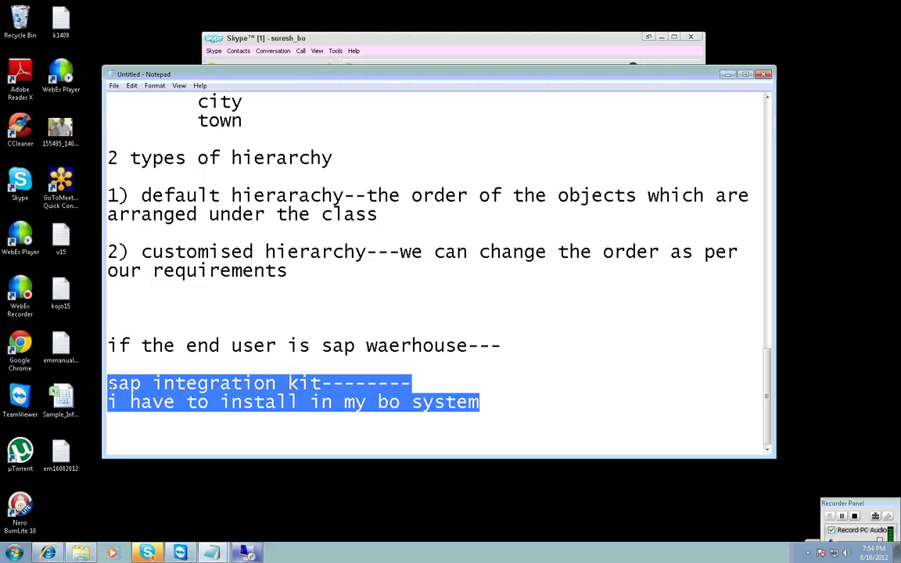
left_click(205, 426)
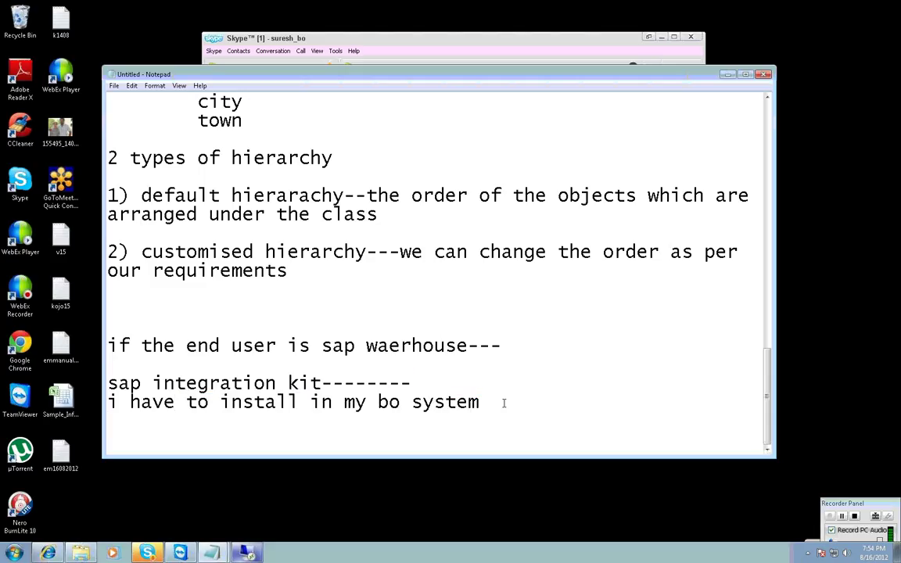
key("Return")
type("i have")
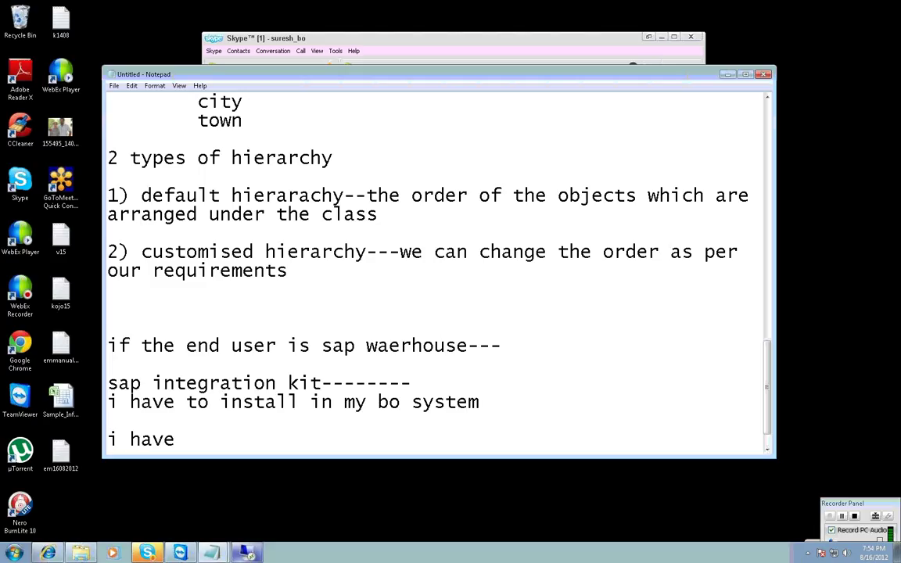
type(" to create")
key("BackSpace")
key("BackSpace")
key("BackSpace")
key("BackSpace")
type("reate an universe")
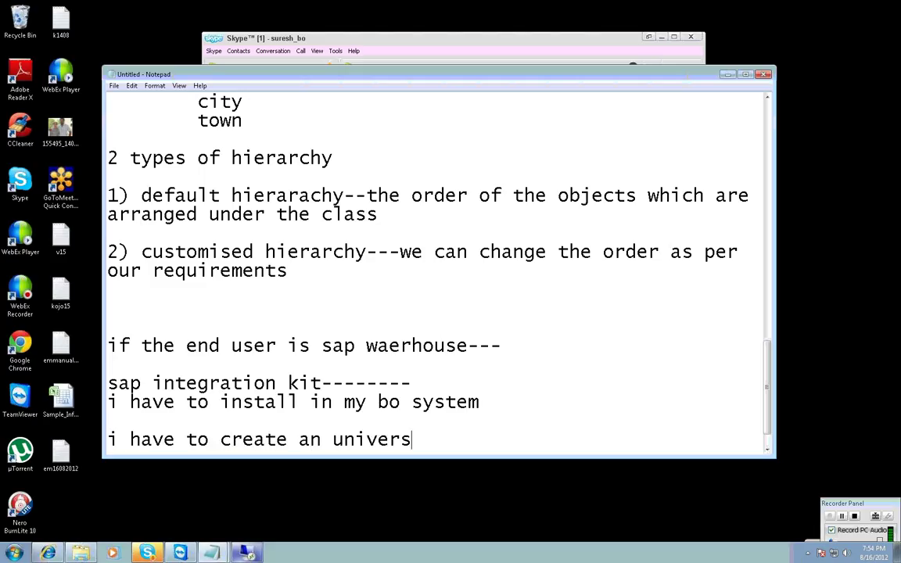
key("Return")
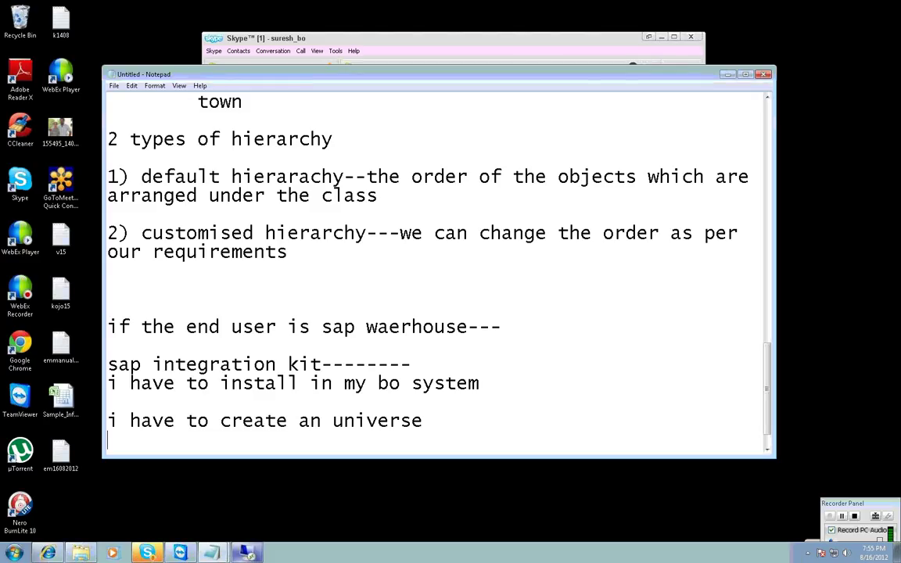
- Correct 'waerhouse' to 'warehouse' and append '(info cubes)' to that note
left_click(401, 327)
key("BackSpace")
type("e")
left_click(470, 328)
type("(info cubes")
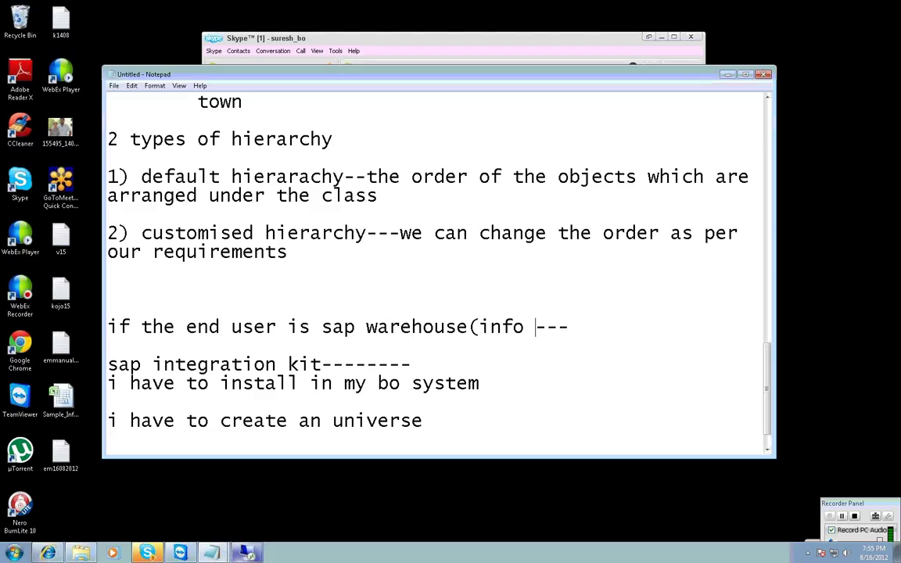
type(")")
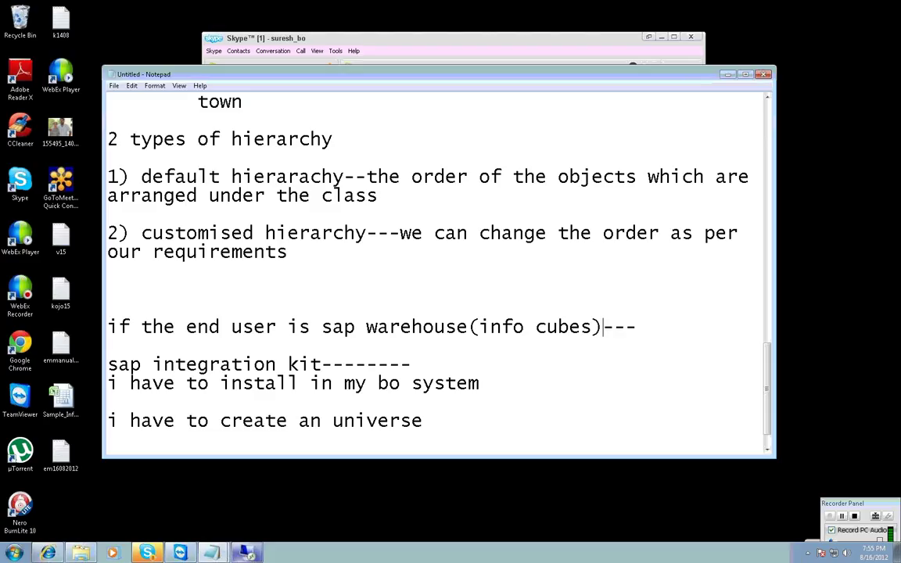
- Switch back to Universe Designer in the remote desktop session
left_click(256, 491)
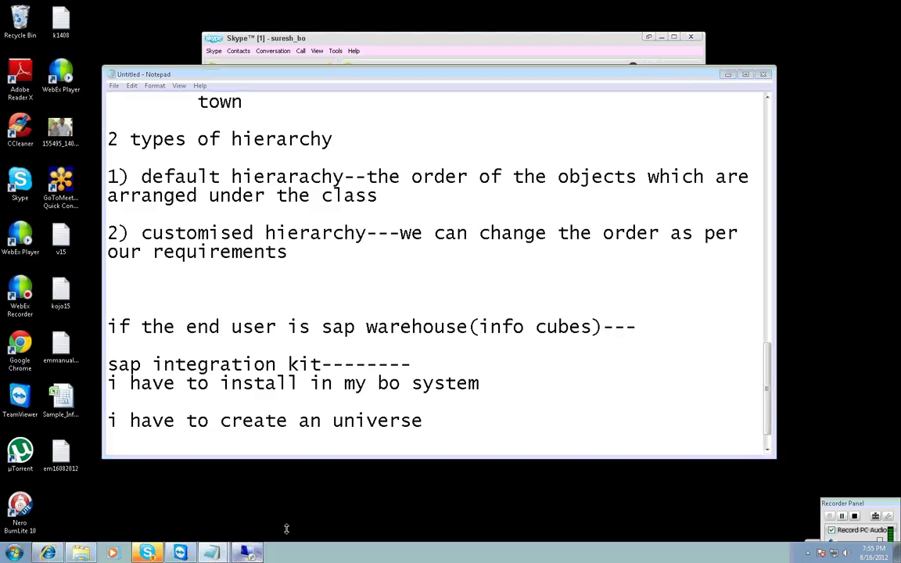
left_click(247, 553)
left_click(145, 551)
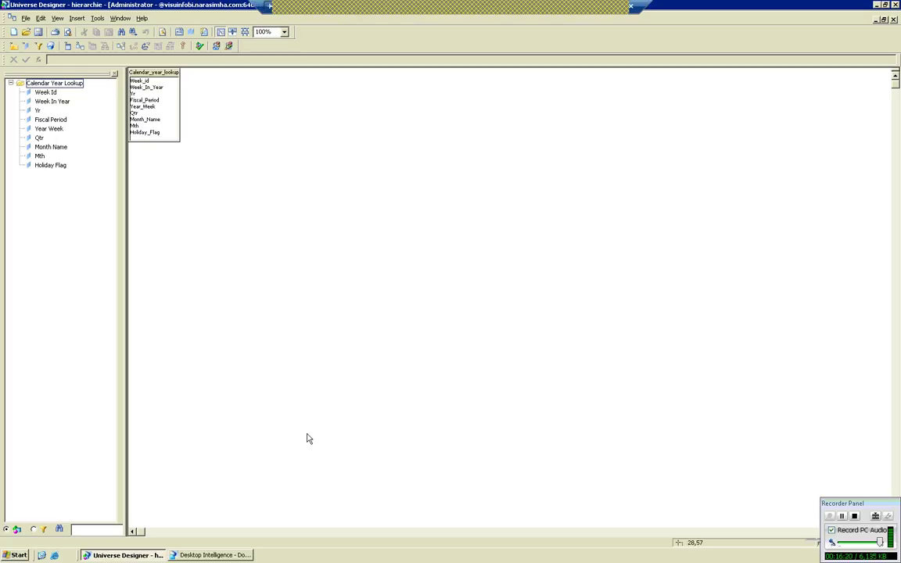
- Close the hierarchie universe and start a new universe named SAPClient
left_click(894, 19)
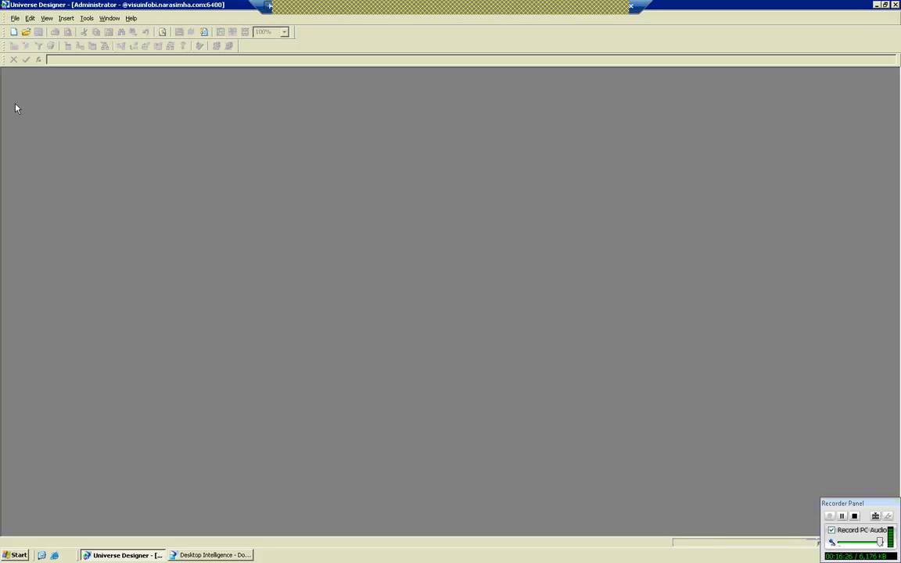
left_click(13, 31)
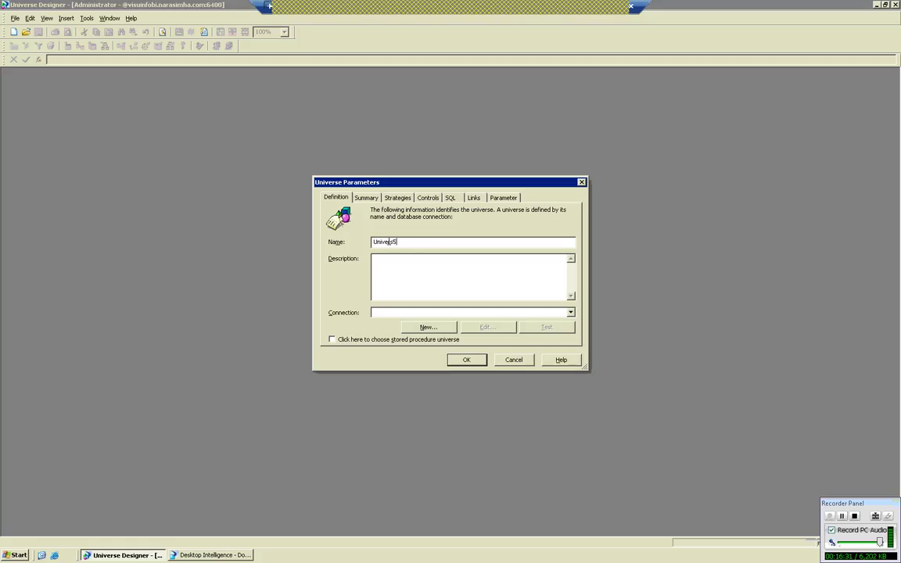
left_click_drag(415, 243, 373, 243)
type("SAPClient")
- Create connection 'SAP Client' using the SAP > SAP Business Warehouse > SAP Client driver
left_click(441, 328)
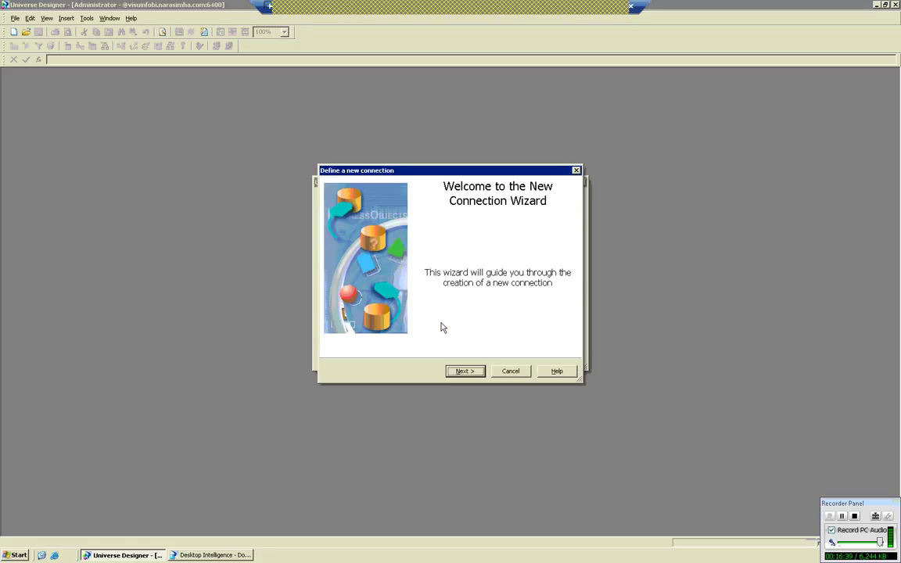
left_click(465, 373)
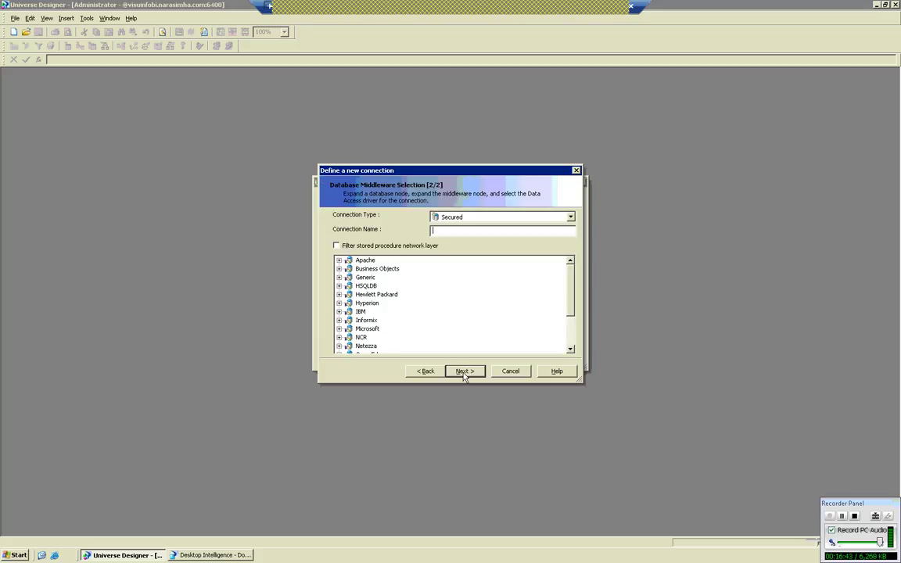
type("SAP Client")
left_click_drag(572, 298, 570, 335)
left_click(570, 348)
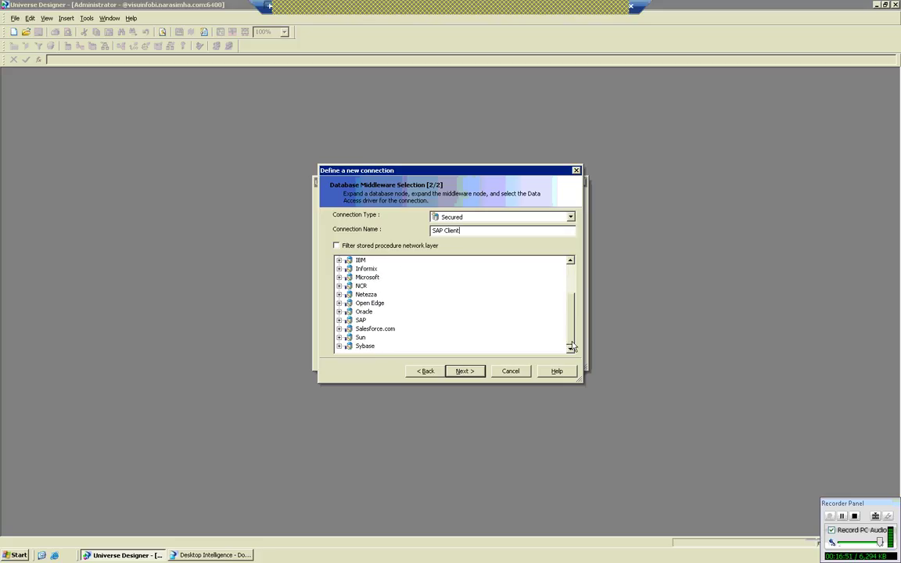
left_click(339, 320)
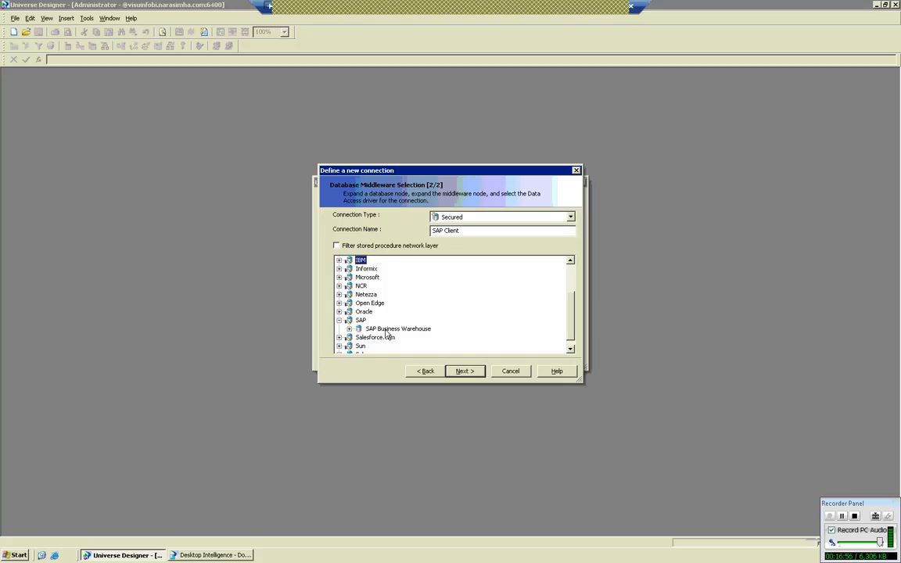
left_click(349, 328)
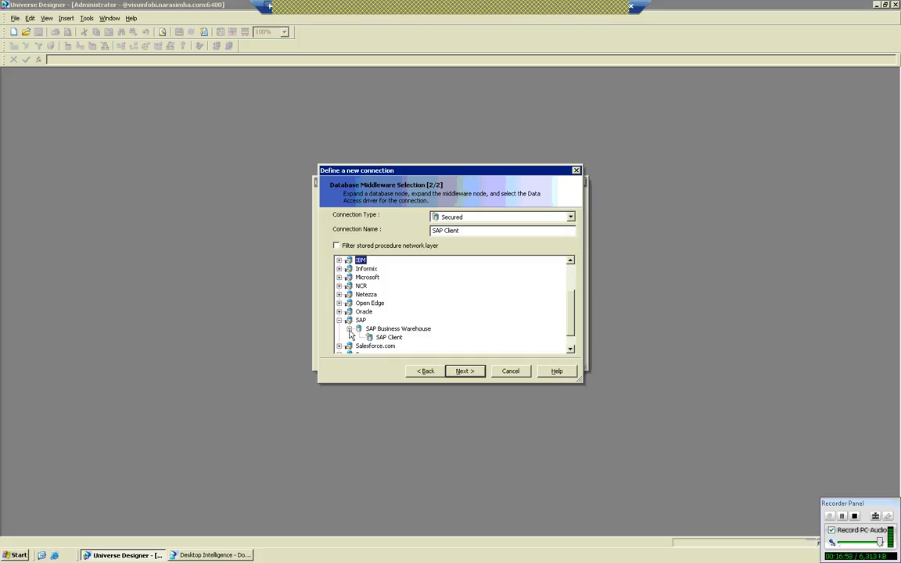
left_click(386, 337)
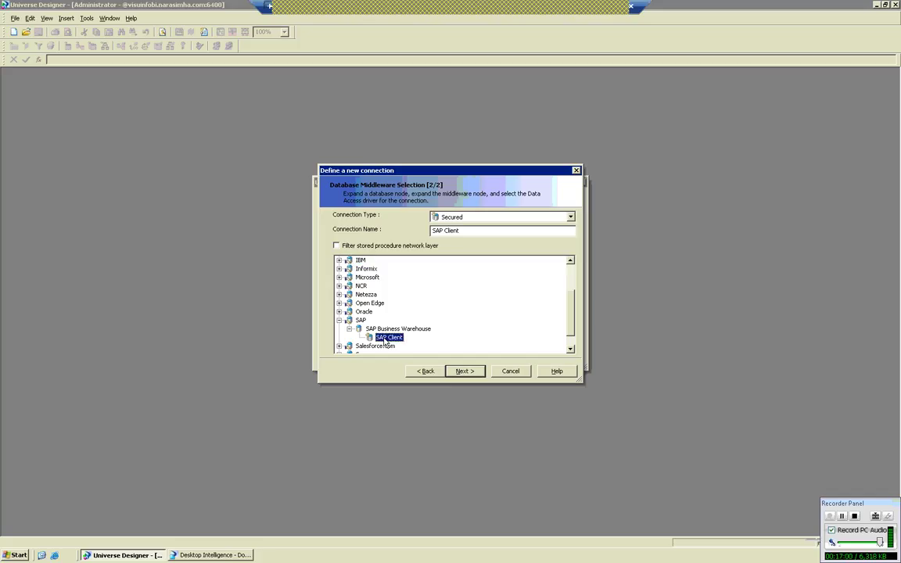
left_click(463, 371)
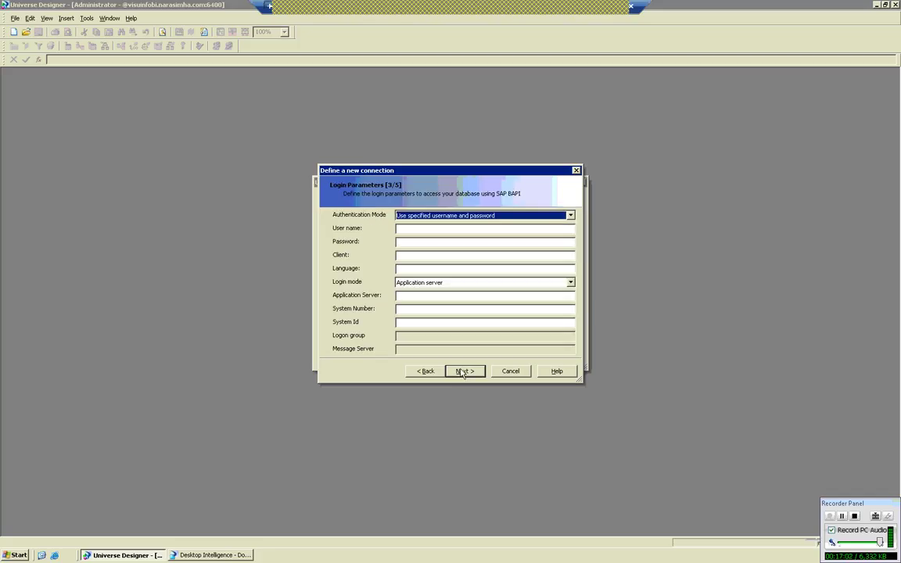
- Enter the connection's user name and password, then switch to the local desktop
left_click(470, 228)
type("Sures")
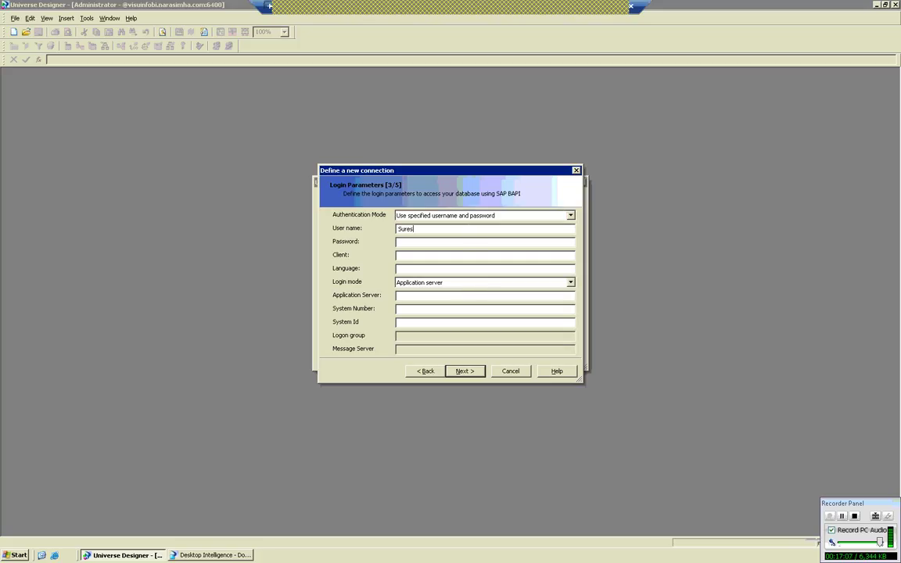
type("******")
left_click(606, 13)
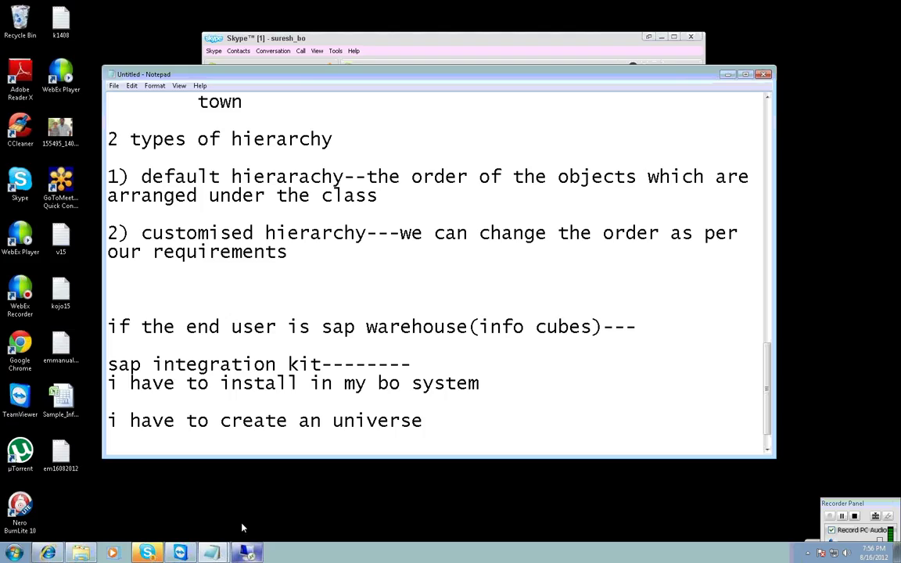
- Check the BI server details in the credentials notes and return to the remote session
mouse_move(211, 551)
left_click(217, 528)
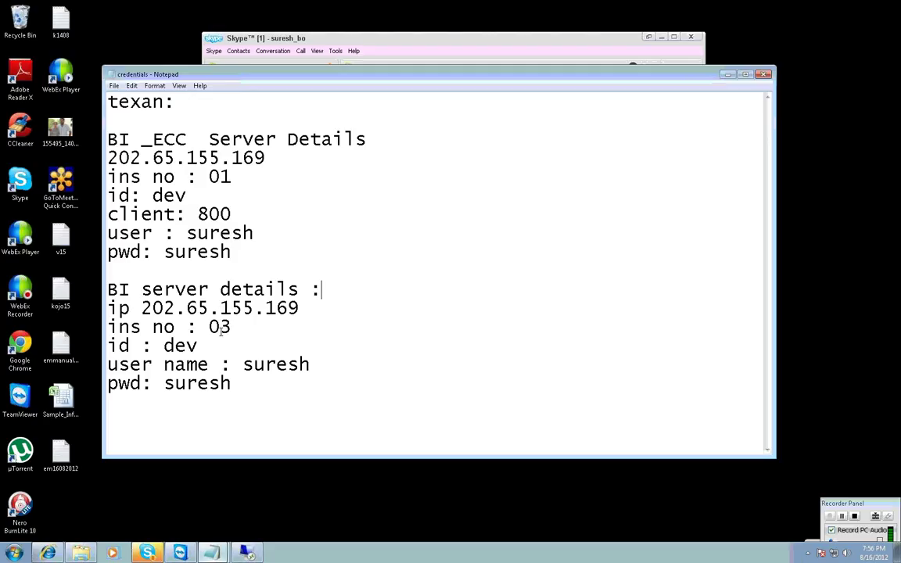
left_click(245, 553)
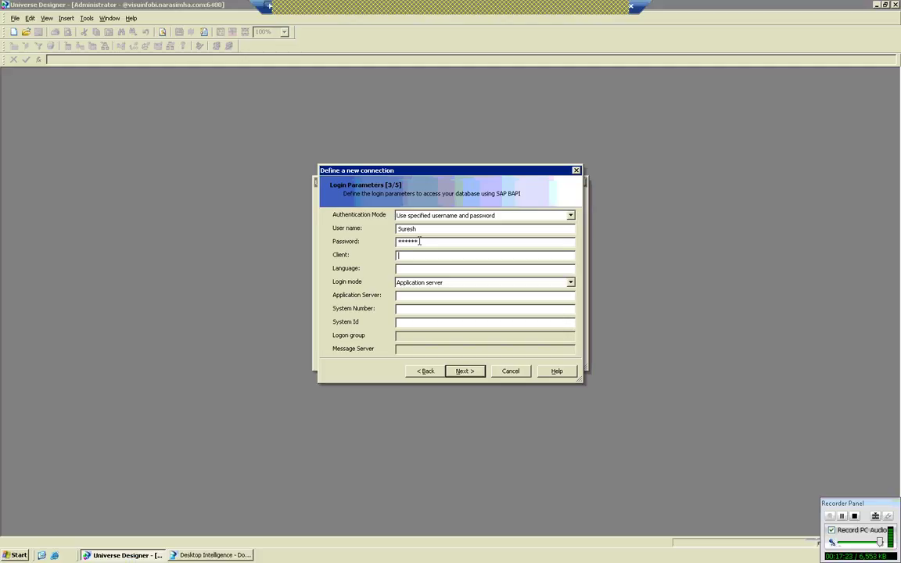
- Enter client 001, language English and application server 202.65.155.169
type("001")
key("alt+Tab")
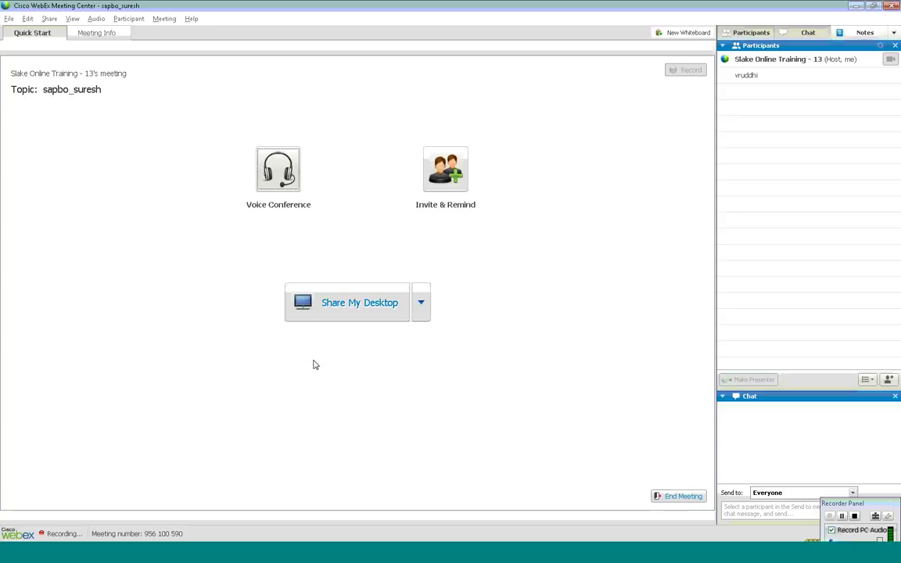
key("alt+Tab")
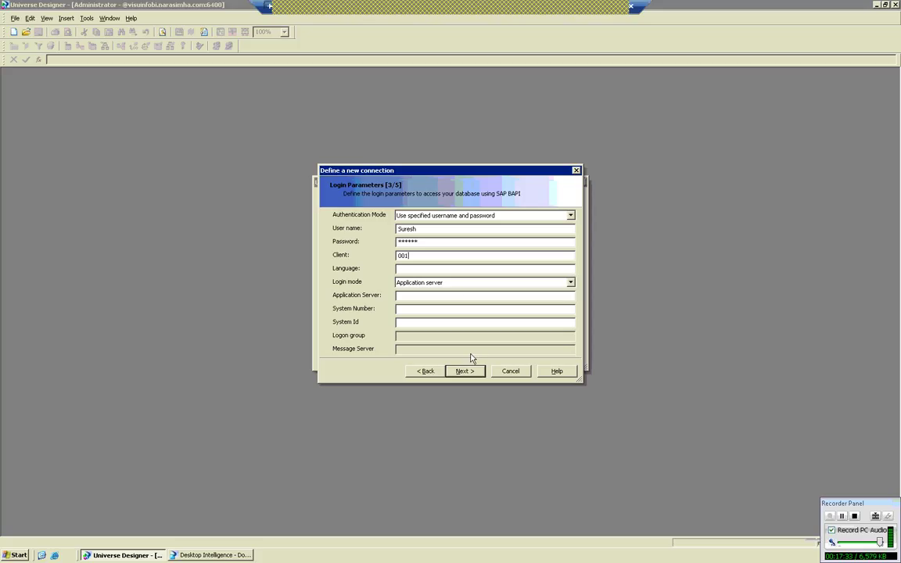
left_click(457, 268)
type("English")
left_click(506, 297)
type("202.65.155.169")
- Enter system number 03 and system id dev, then attempt to connect
left_click(463, 310)
type("03")
left_click(451, 321)
type("dev")
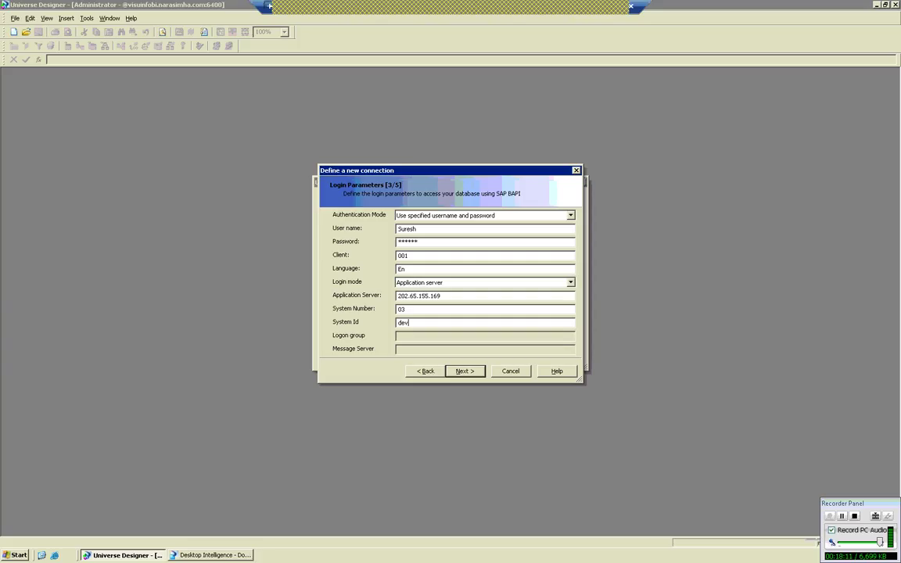
left_click(465, 370)
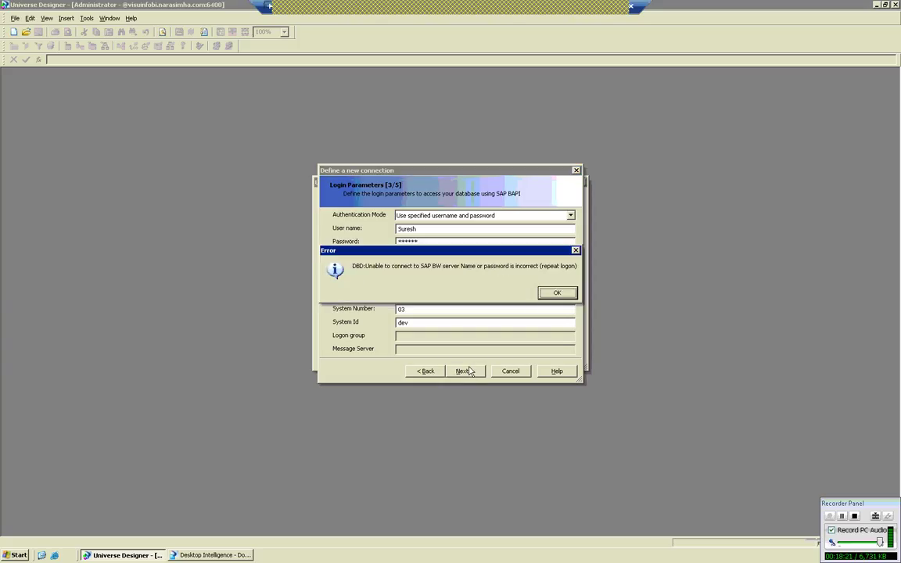
- After the login error, re-enter a corrected user name and password and retry
left_click(550, 294)
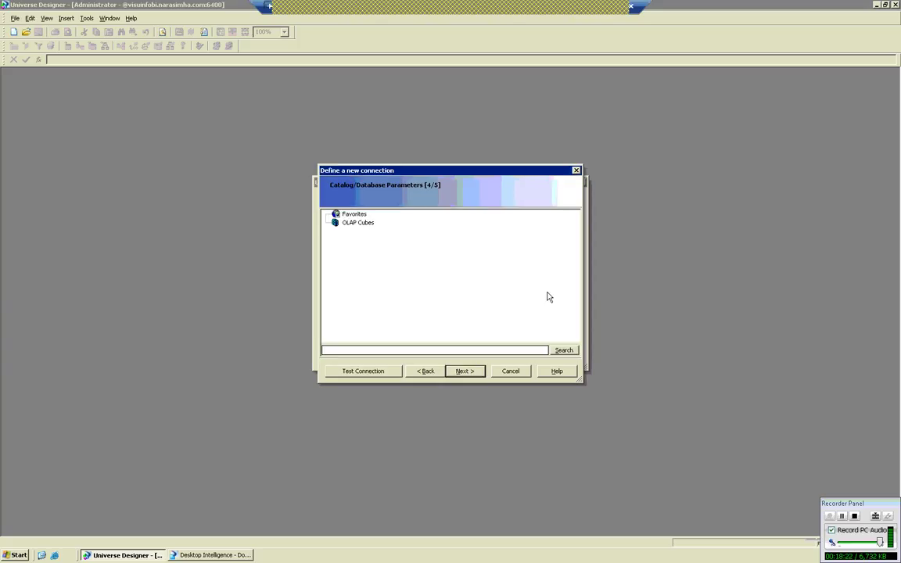
left_click(426, 371)
key("Tab")
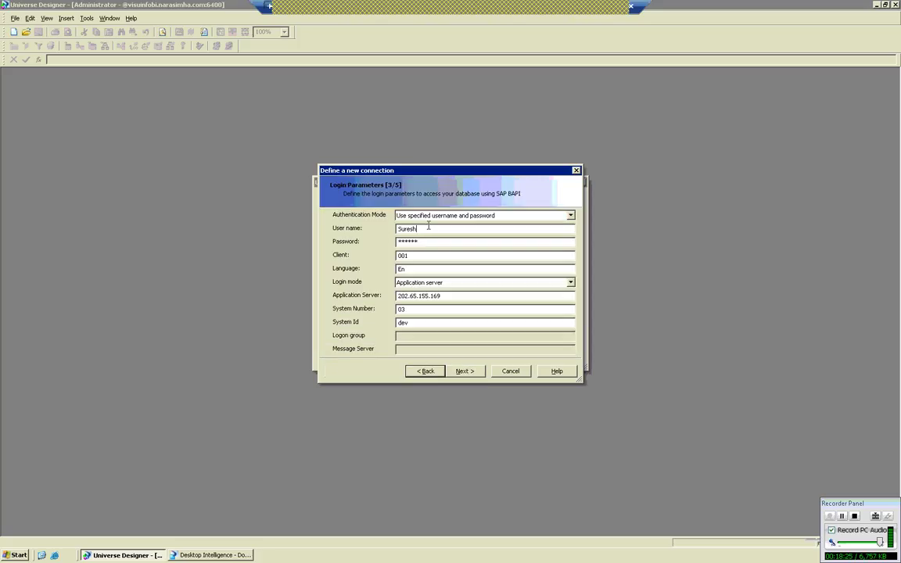
type("suresh")
key("Tab")
key("BackSpace")
type("******")
left_click(465, 372)
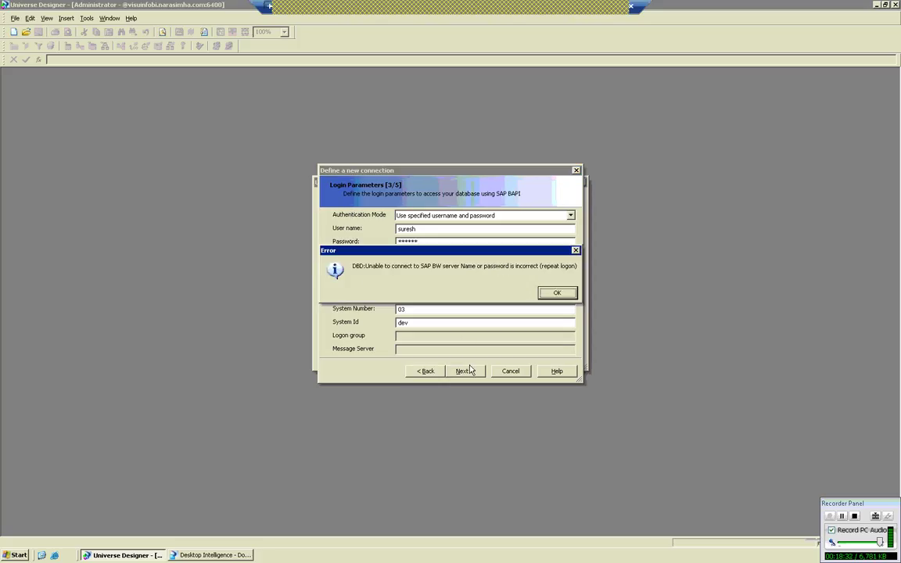
- After the second error, enter another account's user name and password and retry
left_click(557, 292)
left_click(426, 371)
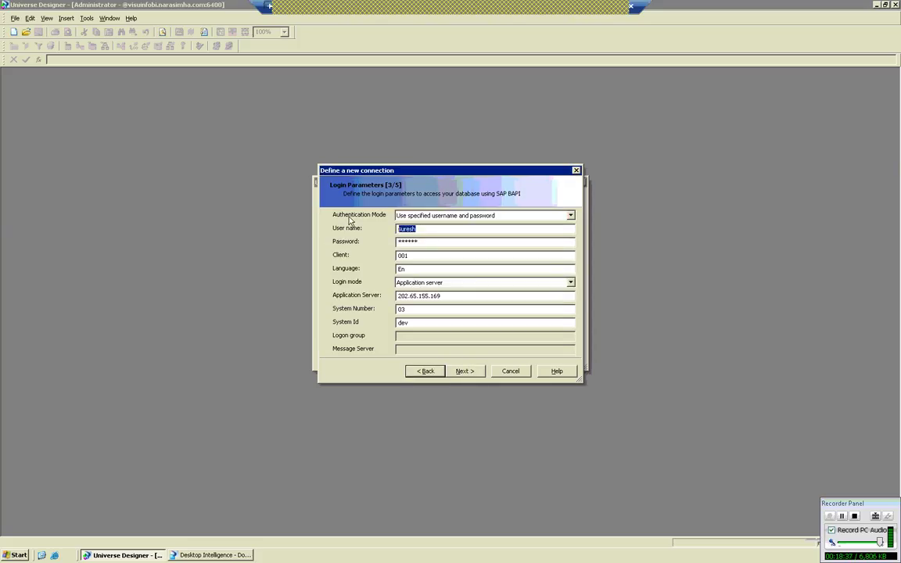
type("nagaraj")
key("Tab")
type("*******")
left_click(464, 371)
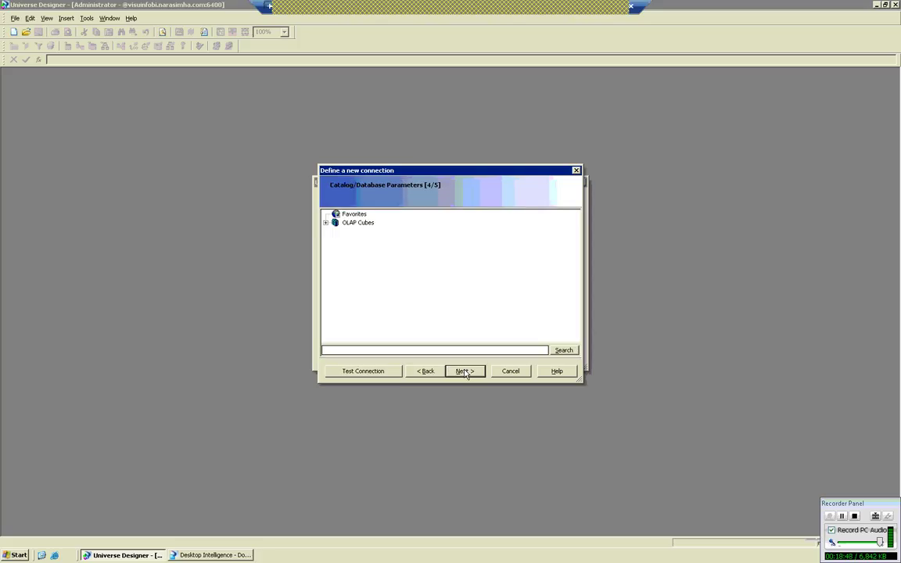
- Choose Preselection of Top Ten Customers (0SD_C03_Q025) under Sales: Overview (0SD_C03) as the cube
left_click(371, 224)
left_click(325, 224)
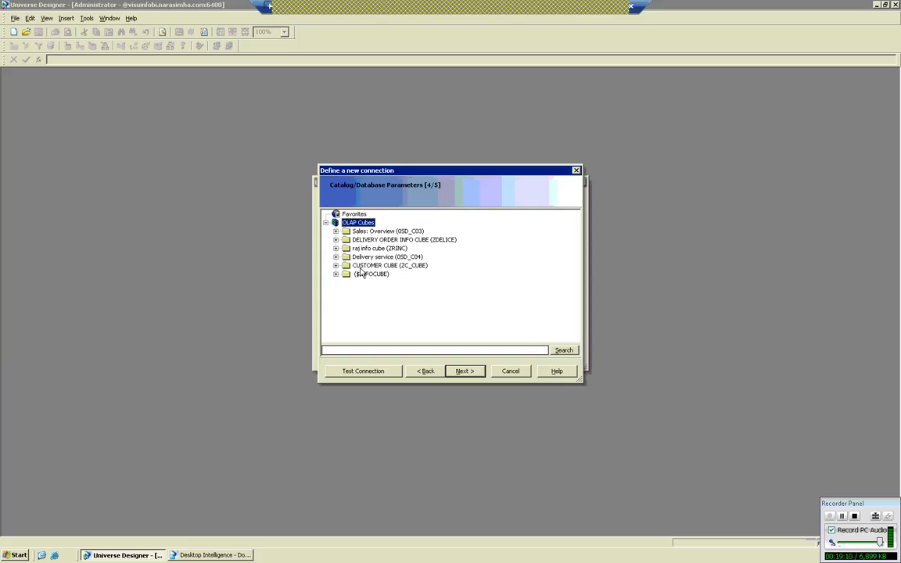
left_click(336, 275)
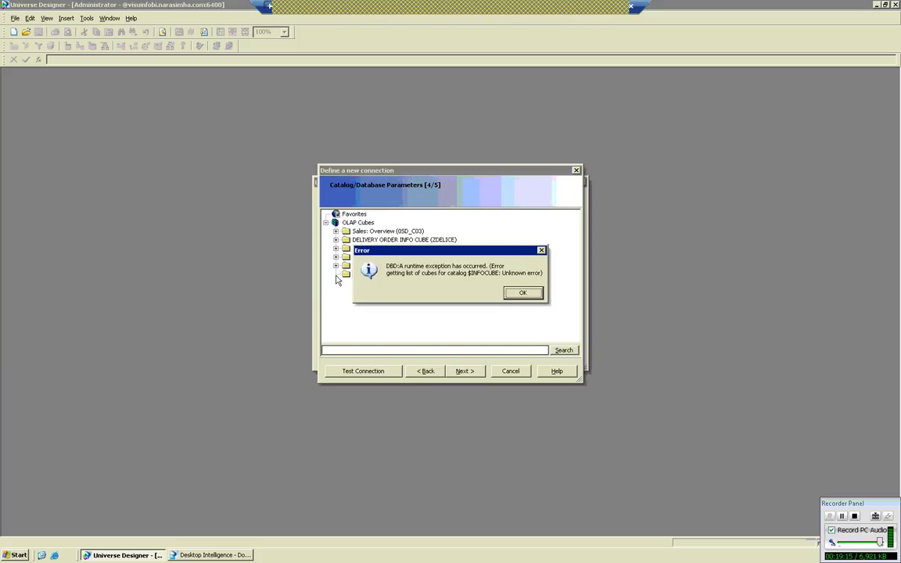
left_click(519, 292)
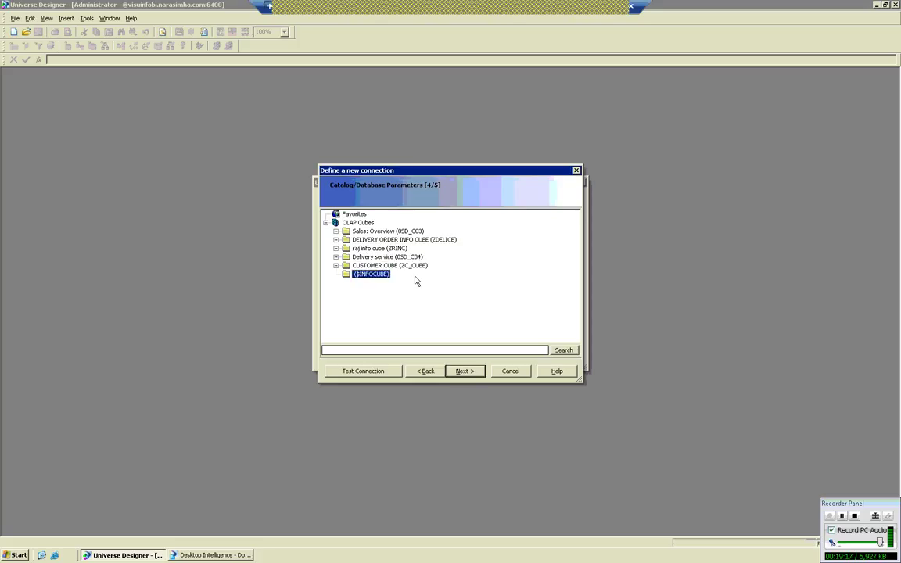
double_click(375, 231)
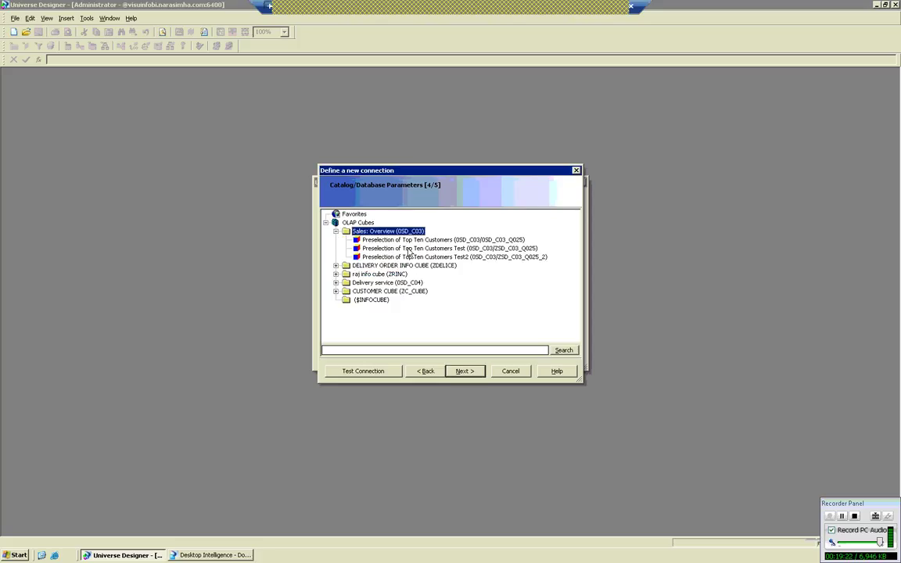
key("Down")
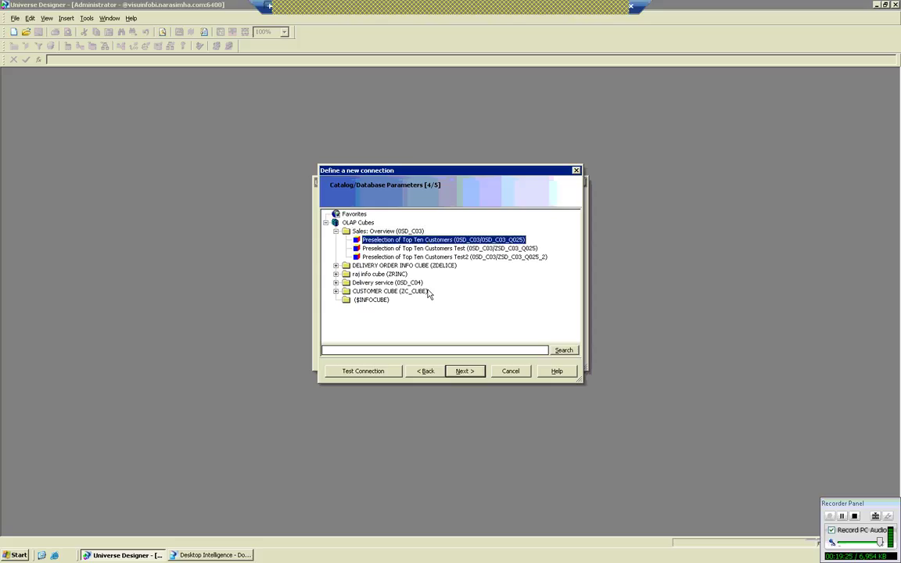
left_click(463, 372)
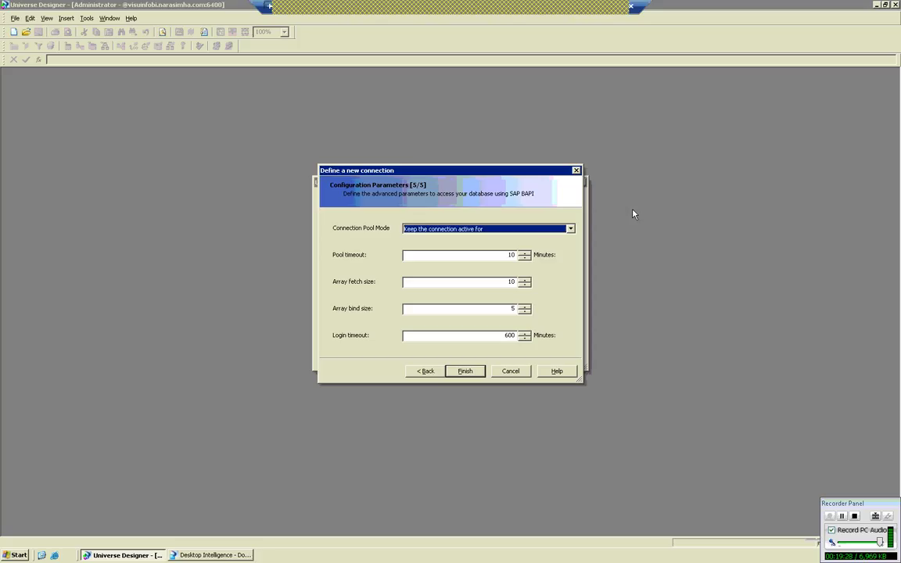
- Finish the SAP Client connection, test it successfully, and confirm the SAPClient universe parameters
left_click(464, 371)
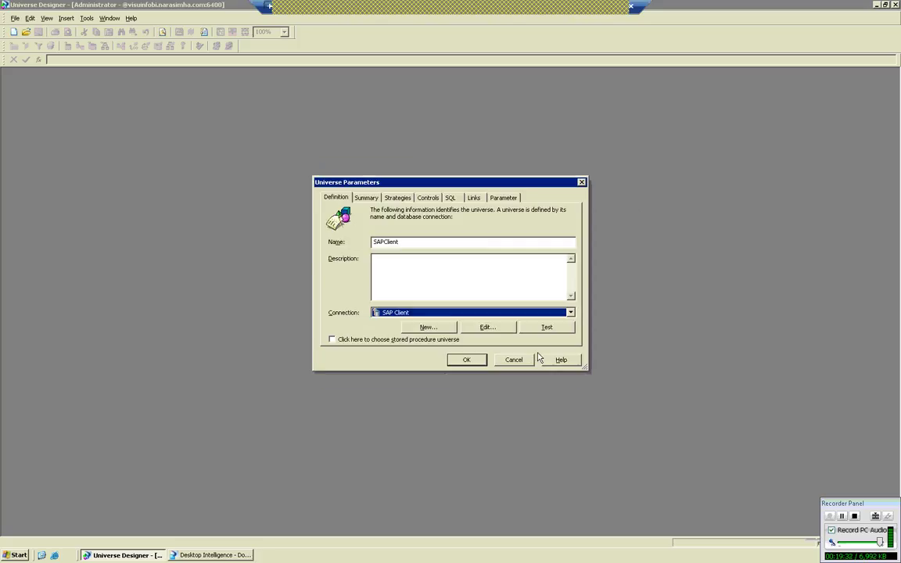
left_click(548, 329)
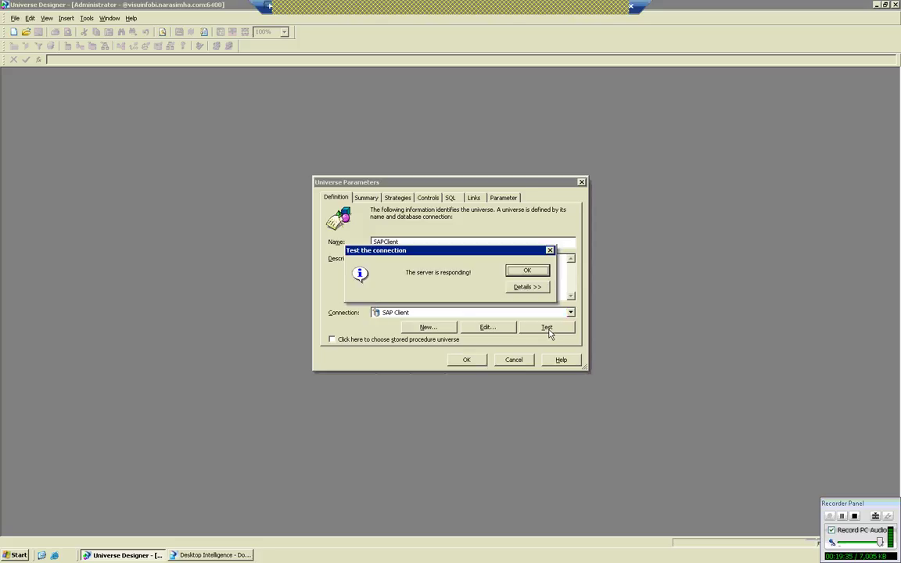
left_click(530, 270)
left_click(462, 360)
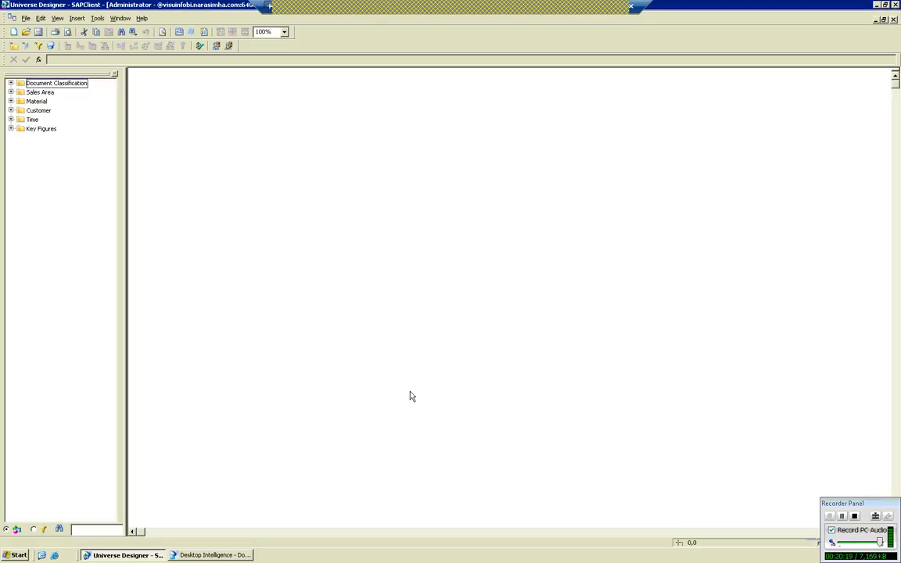
left_click(10, 128)
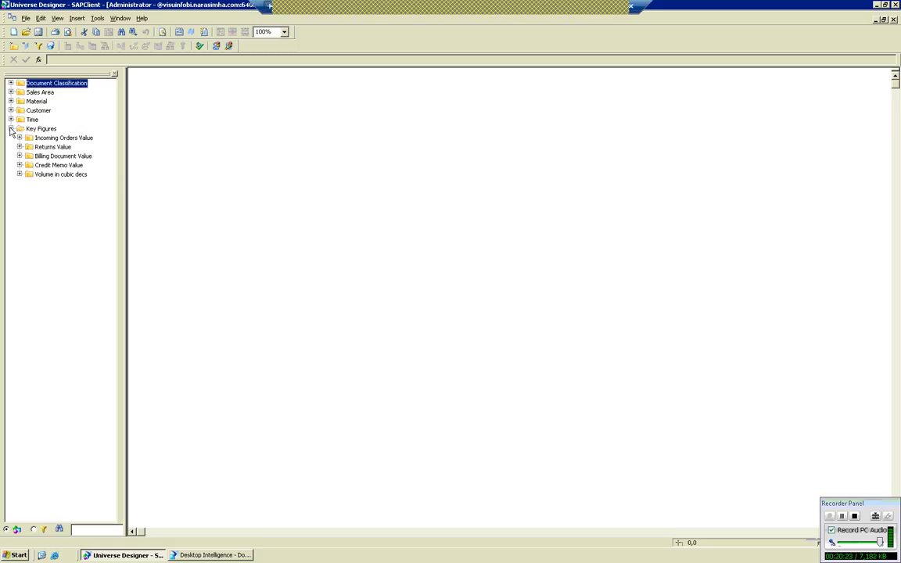
left_click(11, 128)
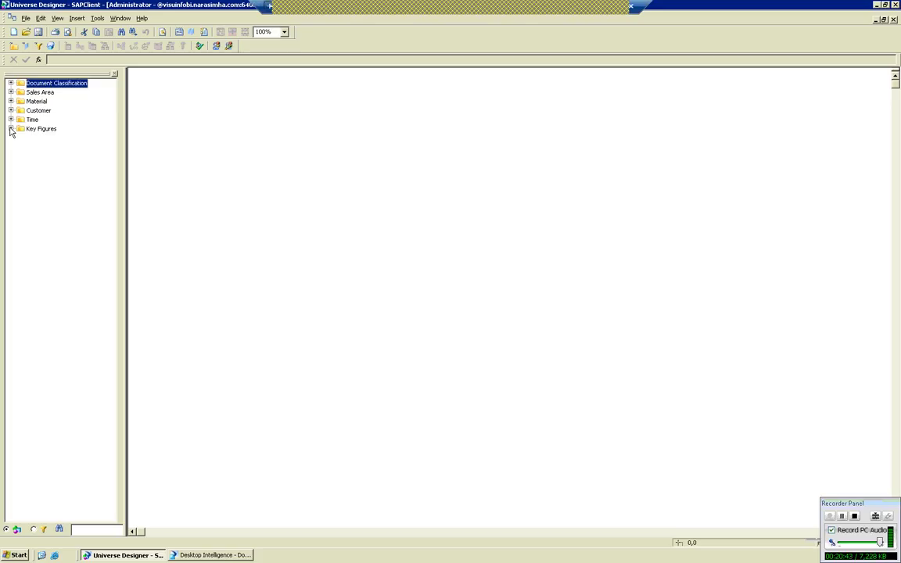
left_click(11, 83)
left_click(11, 110)
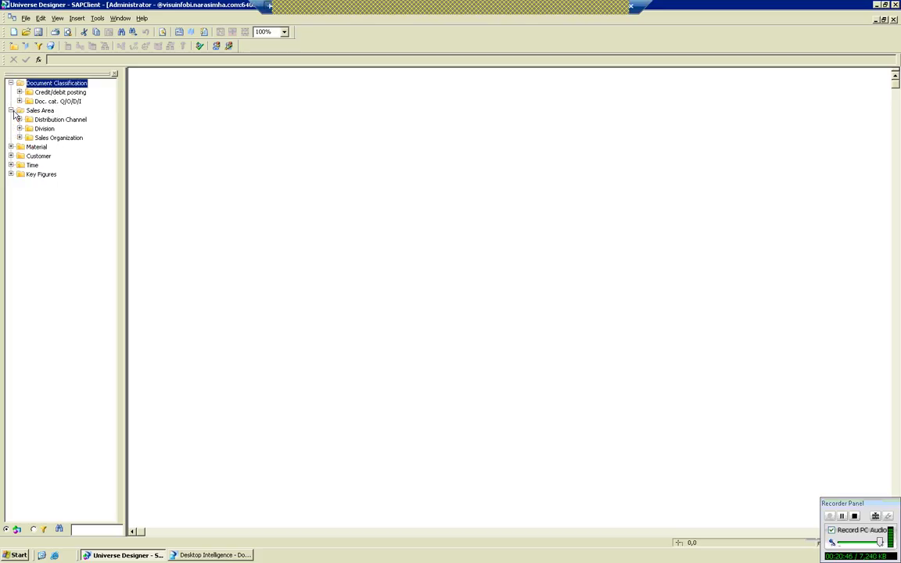
left_click(11, 165)
left_click(20, 173)
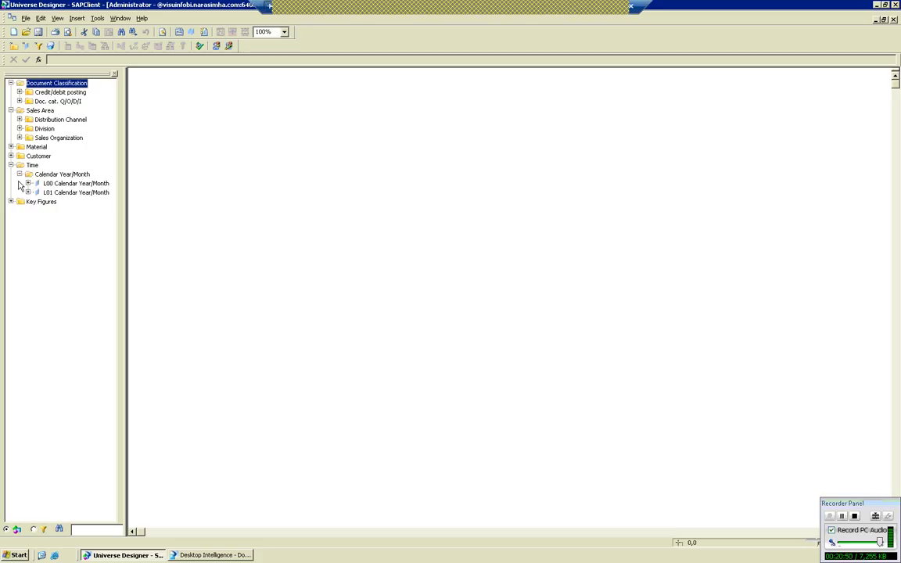
left_click(11, 165)
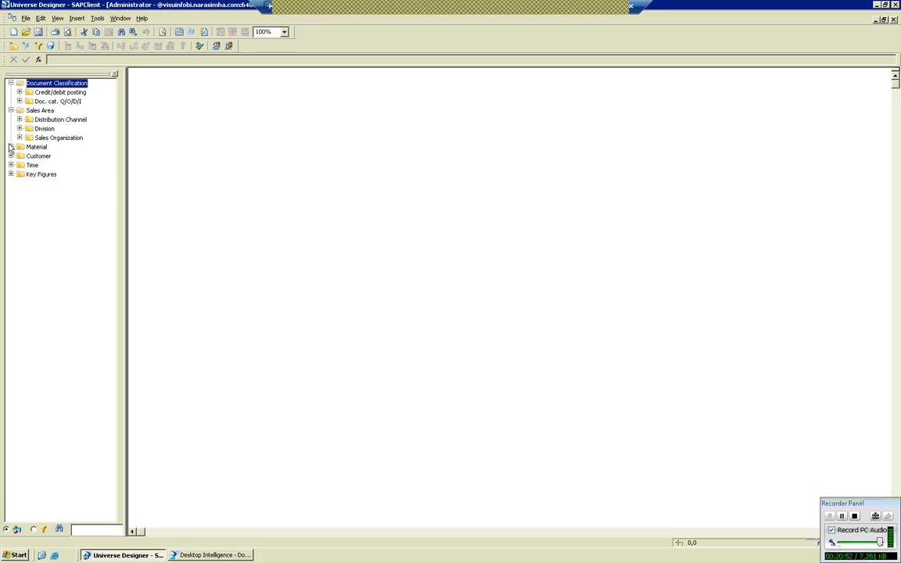
left_click(11, 110)
left_click(11, 83)
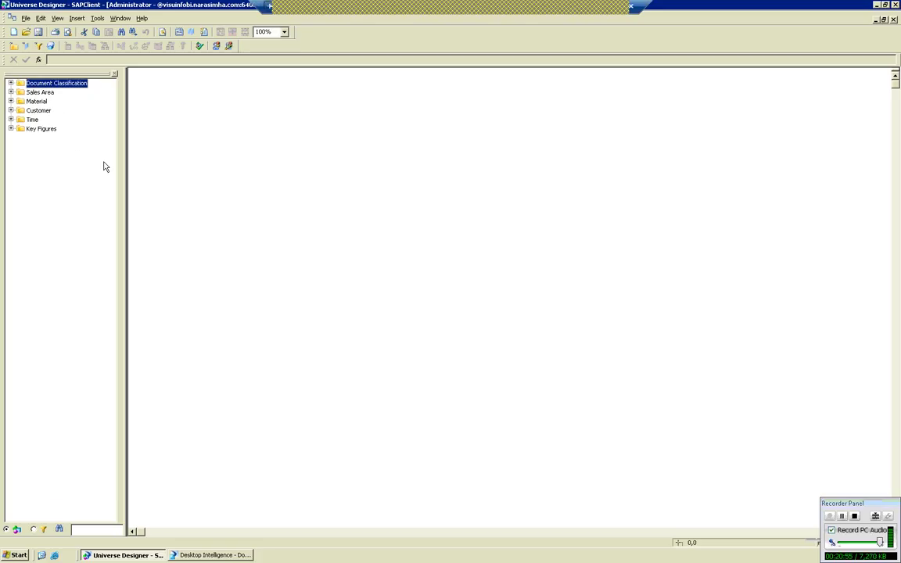
- Save with Ctrl+S, accepting SAPClient.unv as the file name
key("ctrl+s")
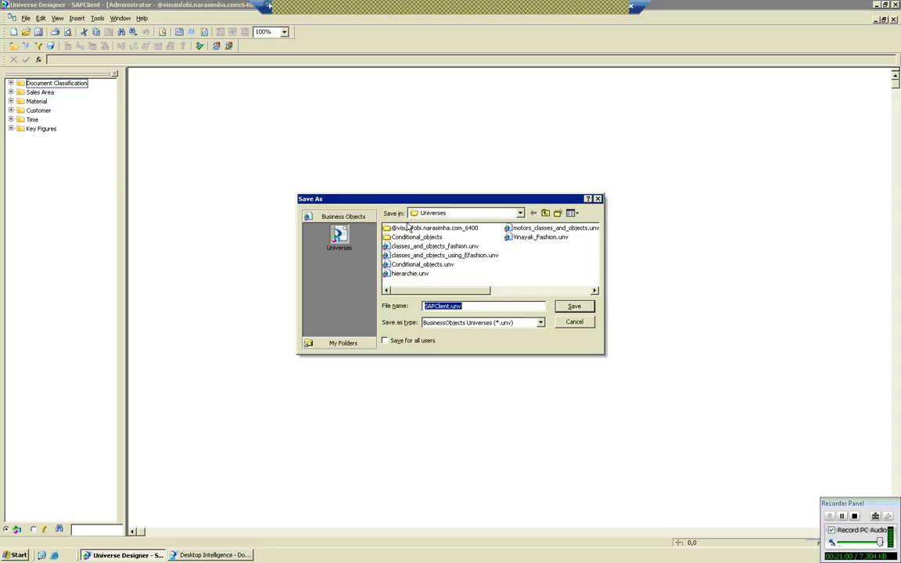
key("Return")
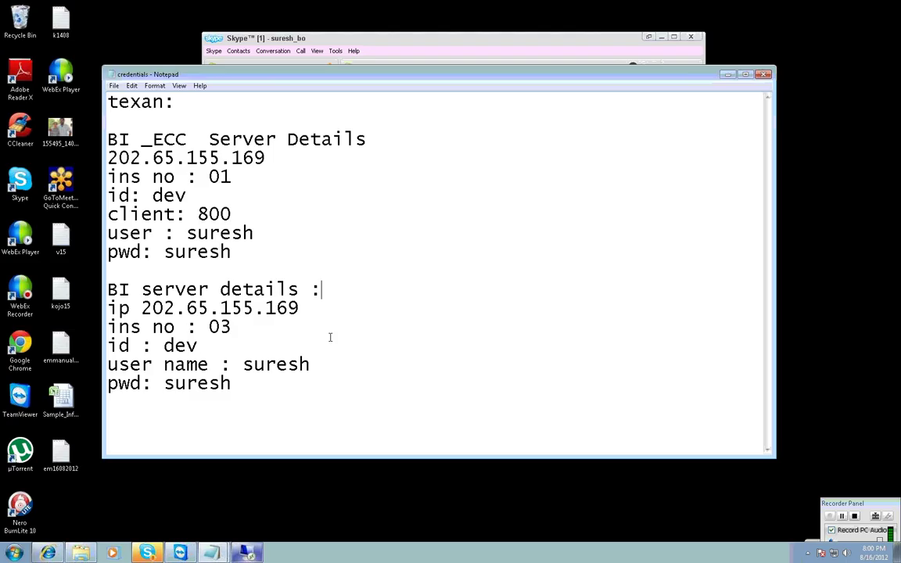
- Below the BI server details in Notepad, add the note 'universe creation from nonsap and sap source'
left_click(329, 335)
left_click_drag(107, 289, 246, 401)
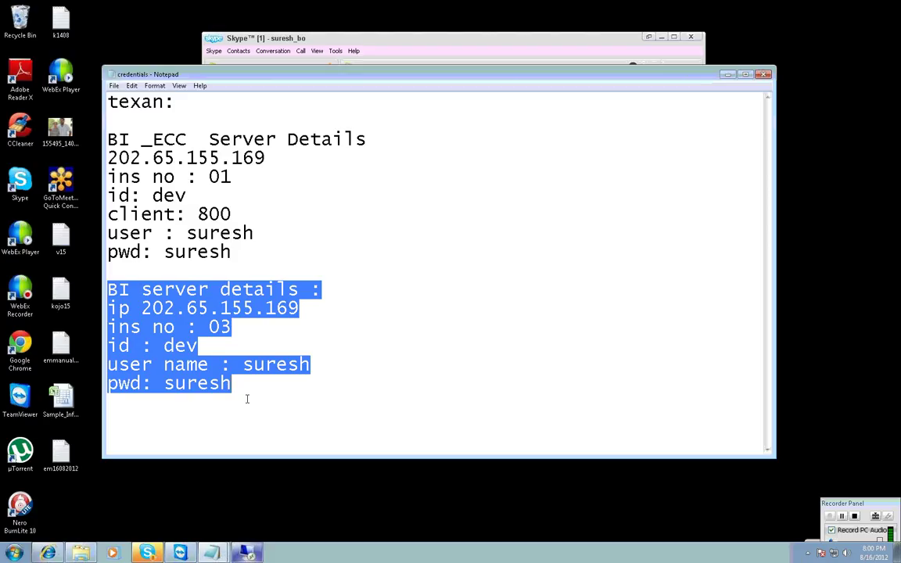
left_click(246, 400)
key("Return")
key("Return")
key("Return")
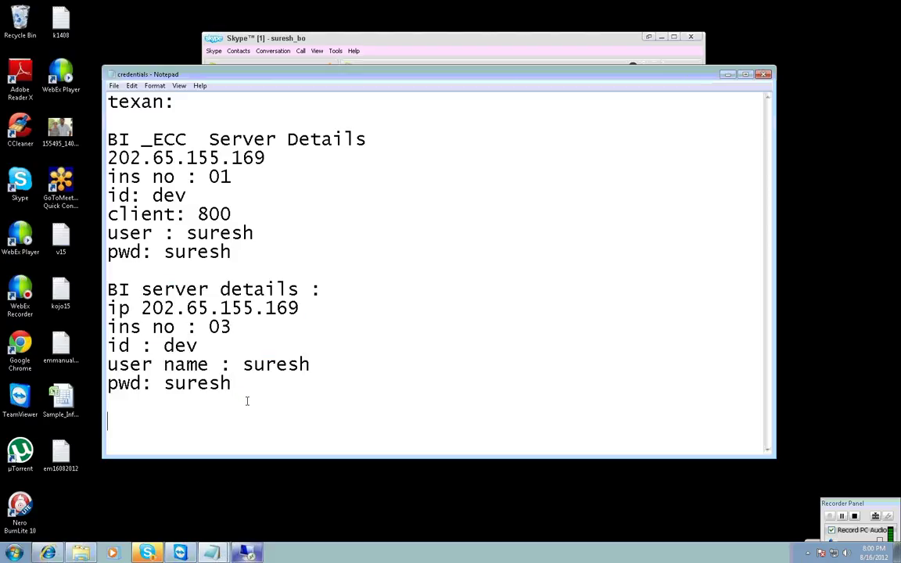
type("u")
type("niverfse c")
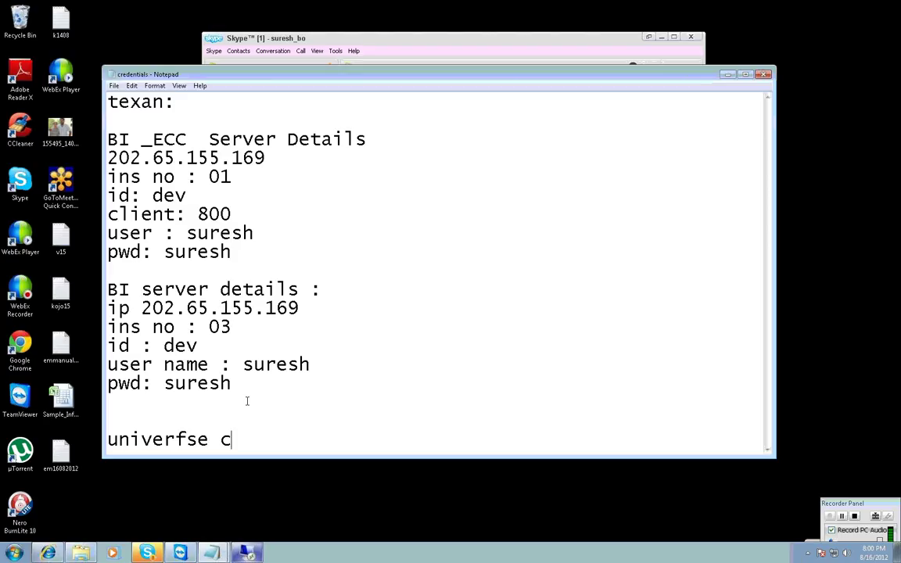
key("BackSpace")
key("BackSpace")
key("BackSpace")
key("BackSpace")
key("BackSpace")
type("se creatio")
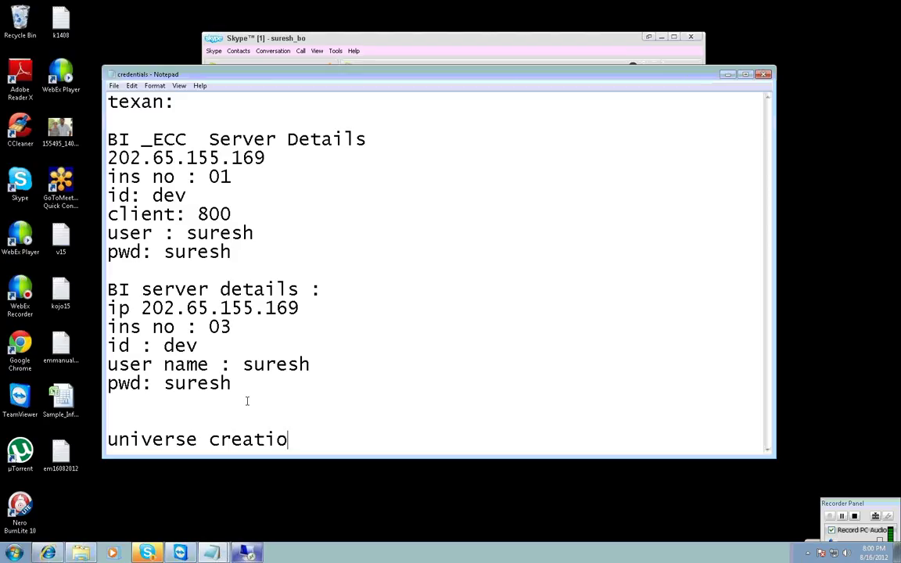
type("n from nonsa")
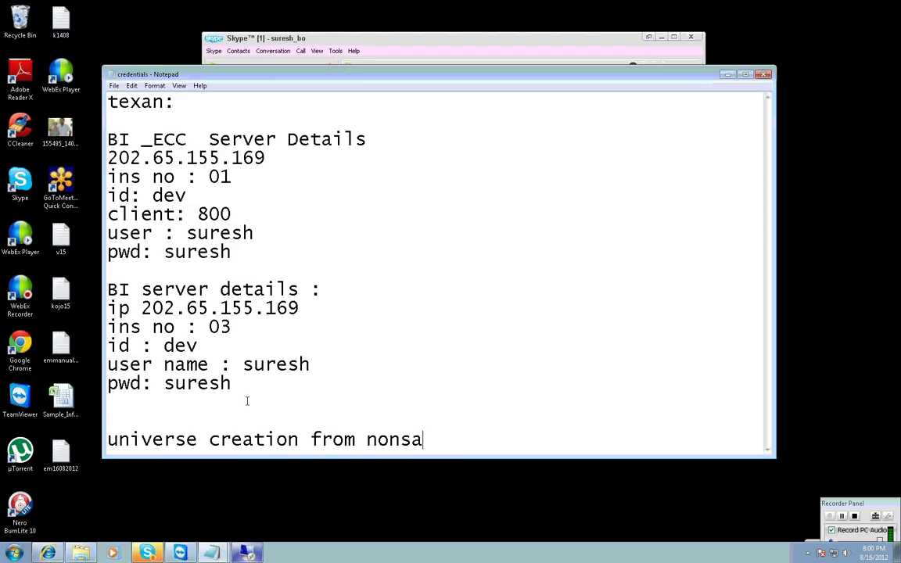
type("p or")
key("BackSpace")
key("BackSpace")
key("BackSpace")
type("and sap source")
- Add a 'reports creation' line, then begin a 'webi---web intelle' line beneath it
key("Return")
key("Return")
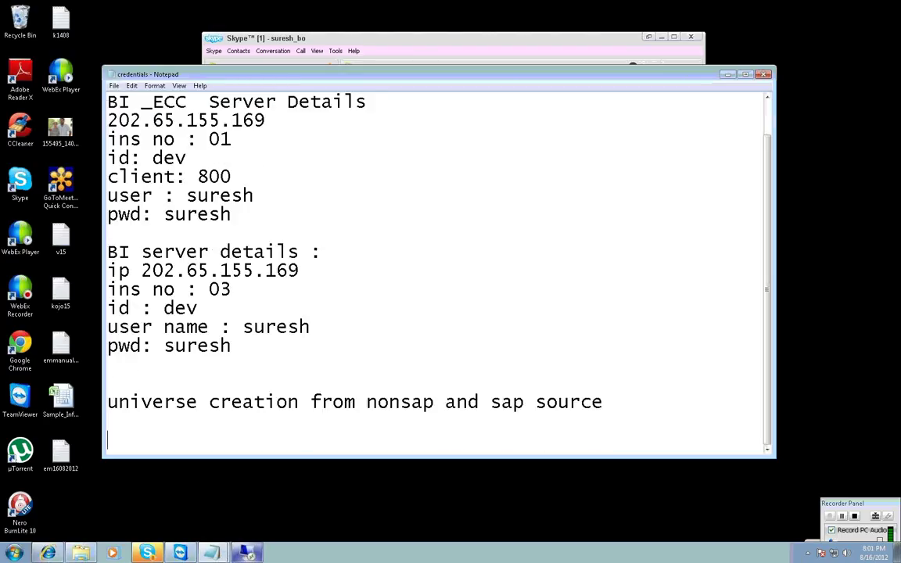
type("reports cerati")
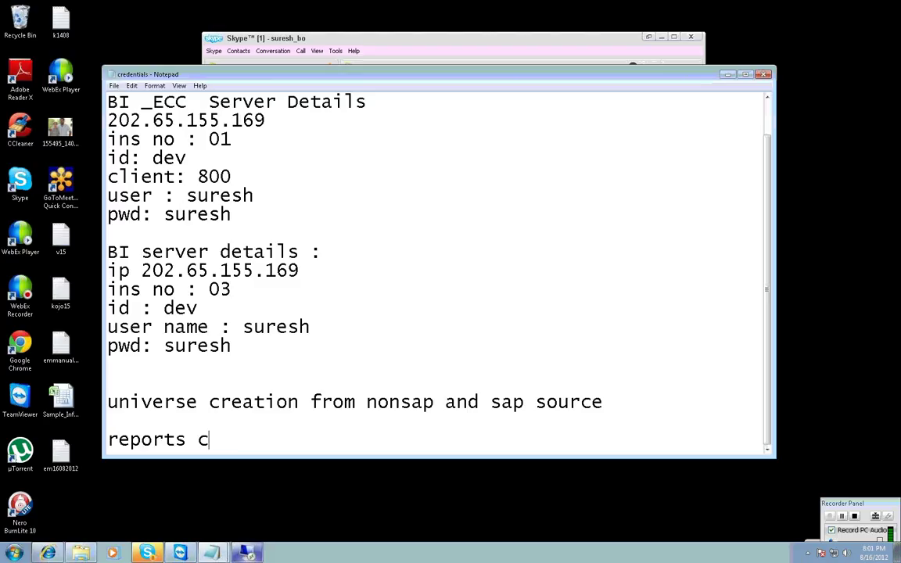
key("BackSpace")
key("BackSpace")
key("BackSpace")
key("BackSpace")
key("BackSpace")
type("reation")
key("Return")
key("Return")
type("webi")
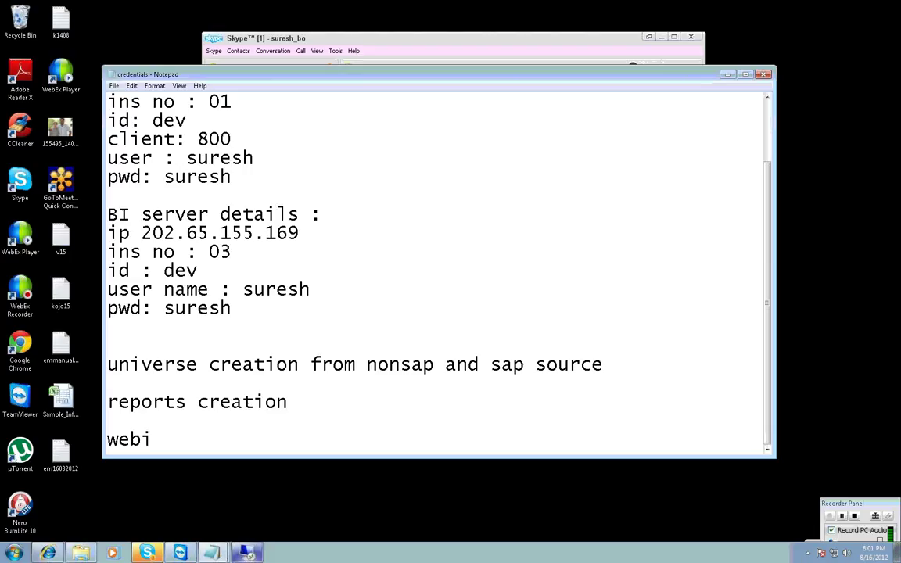
type("---web intelle")
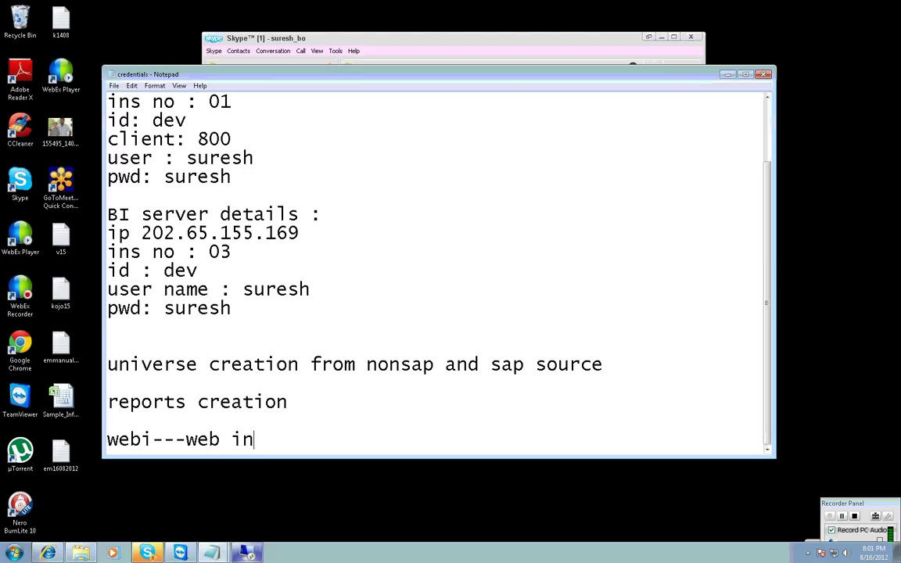